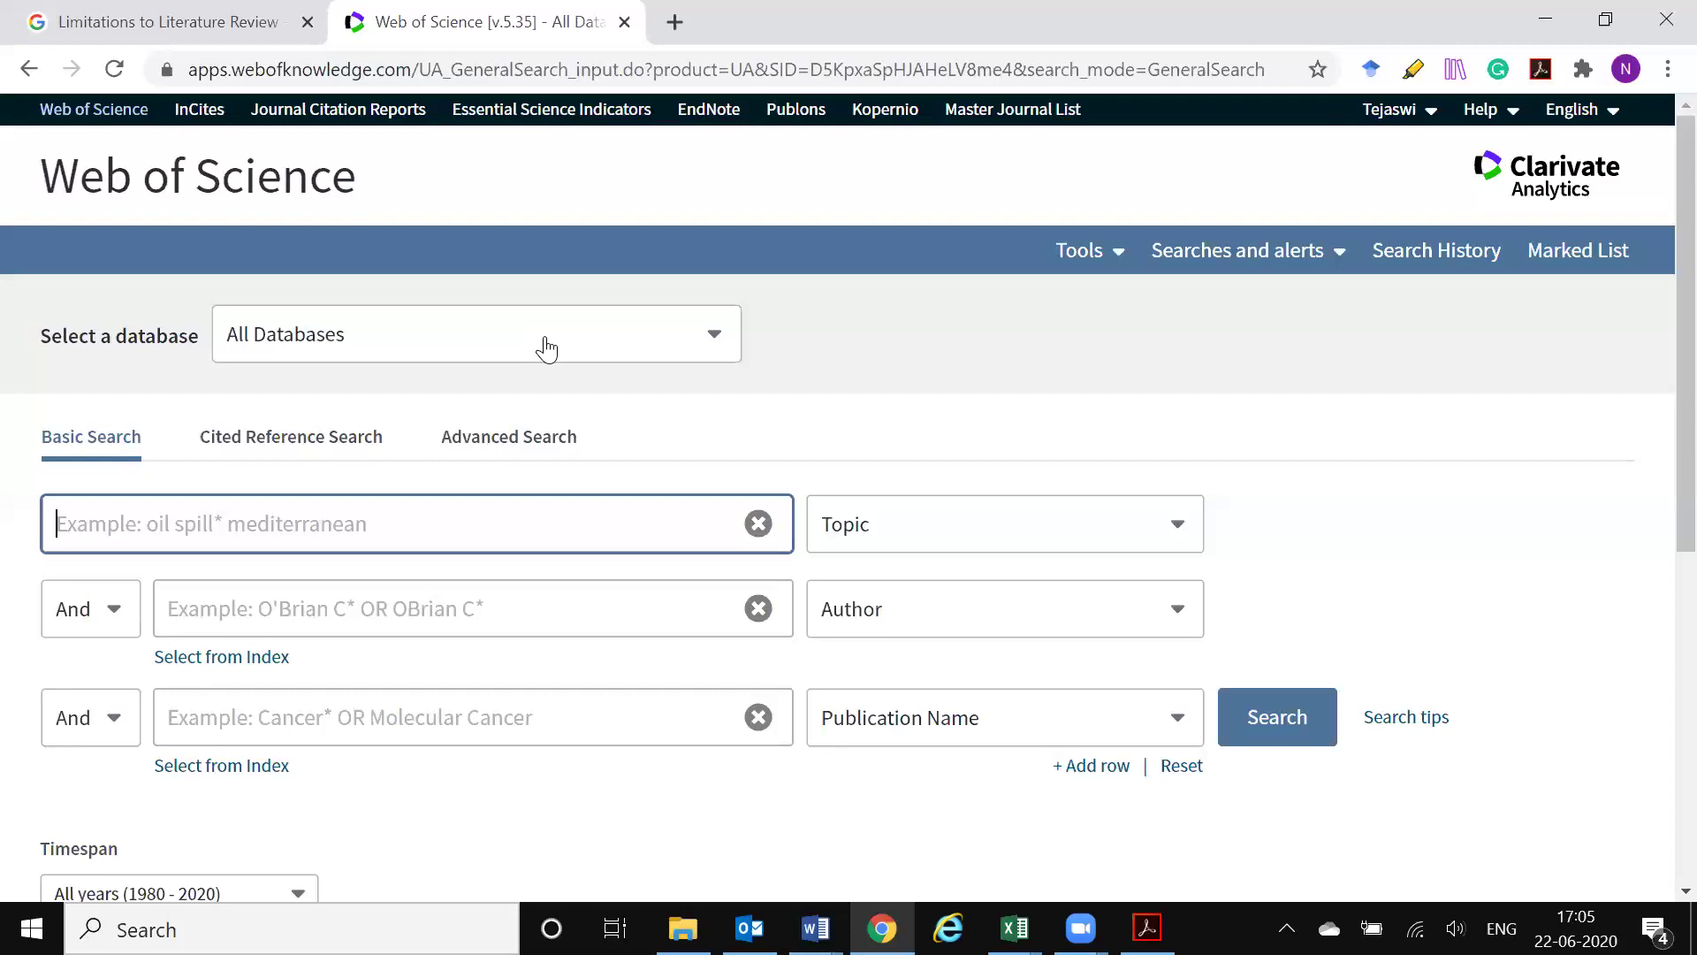
Select the Web of Science Core Collection as the database and open its Advanced Search.
left_click(546, 349)
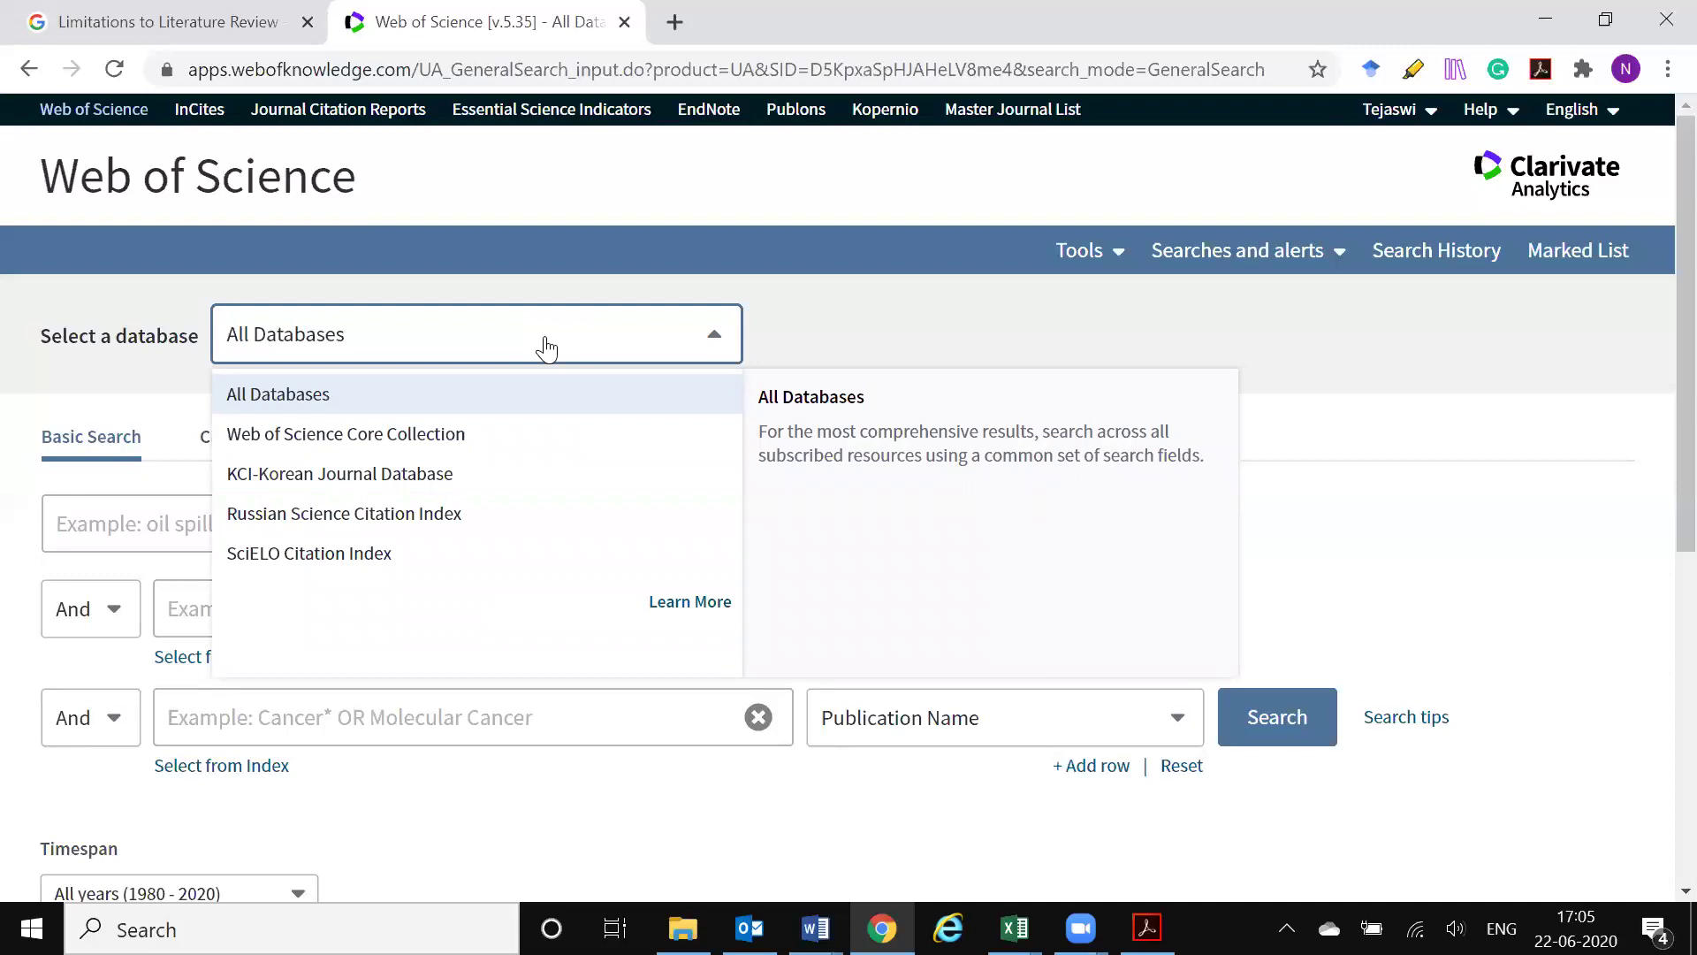
left_click(545, 349)
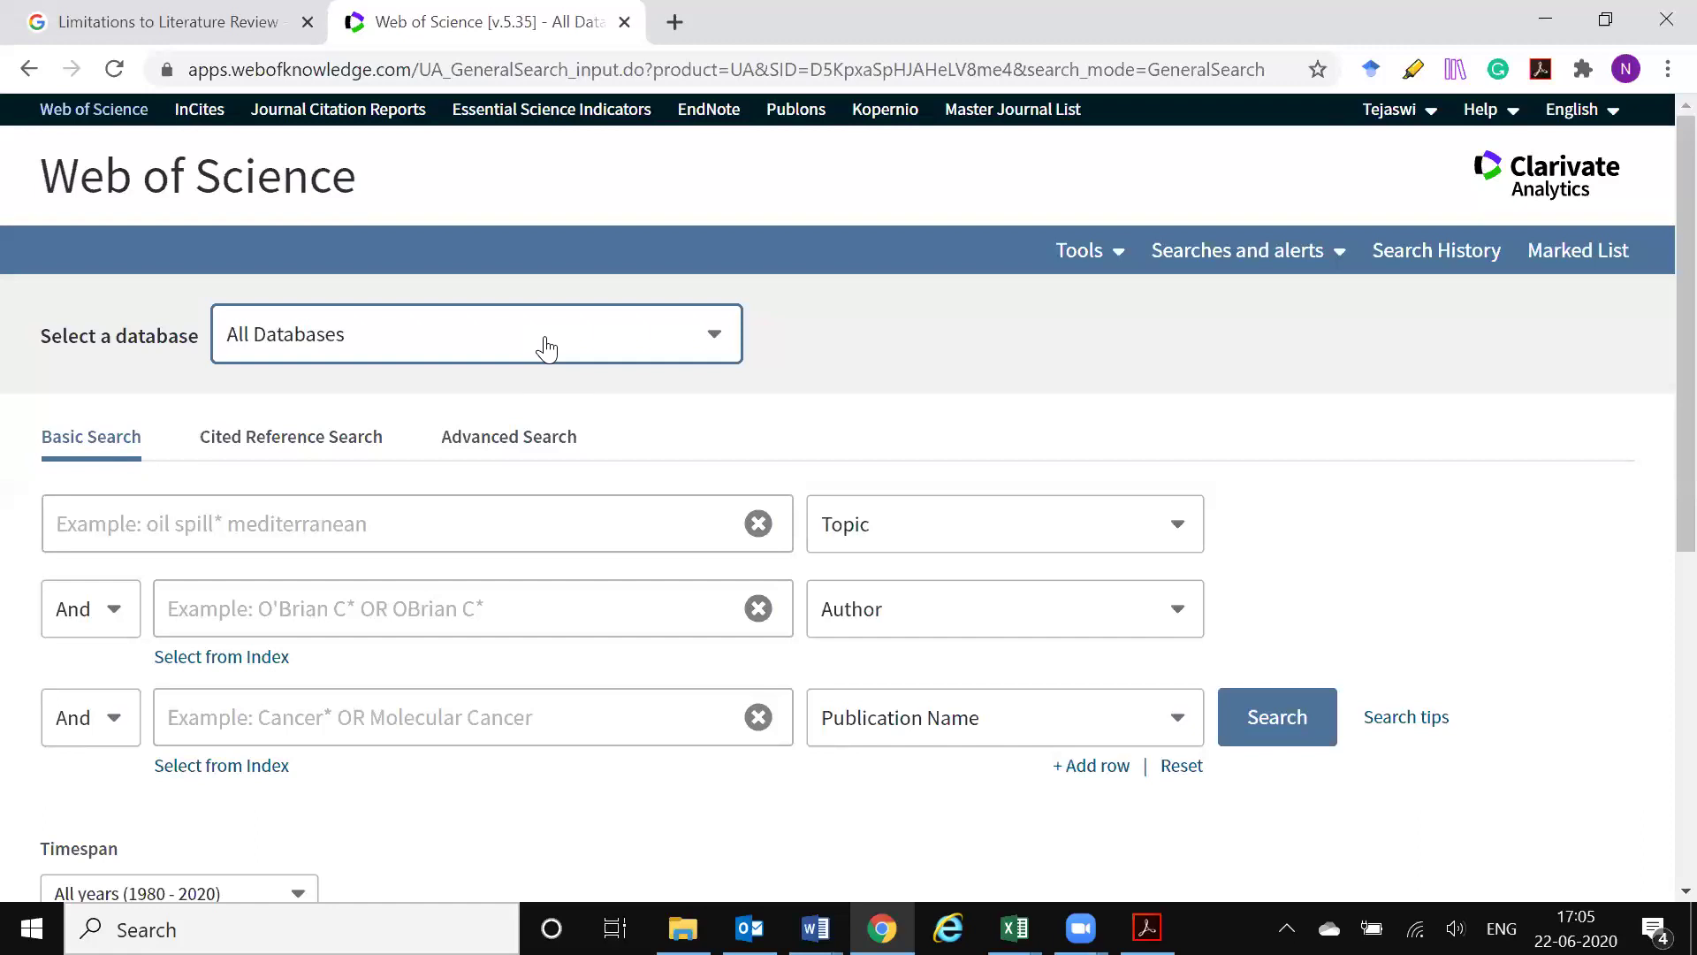
left_click(546, 349)
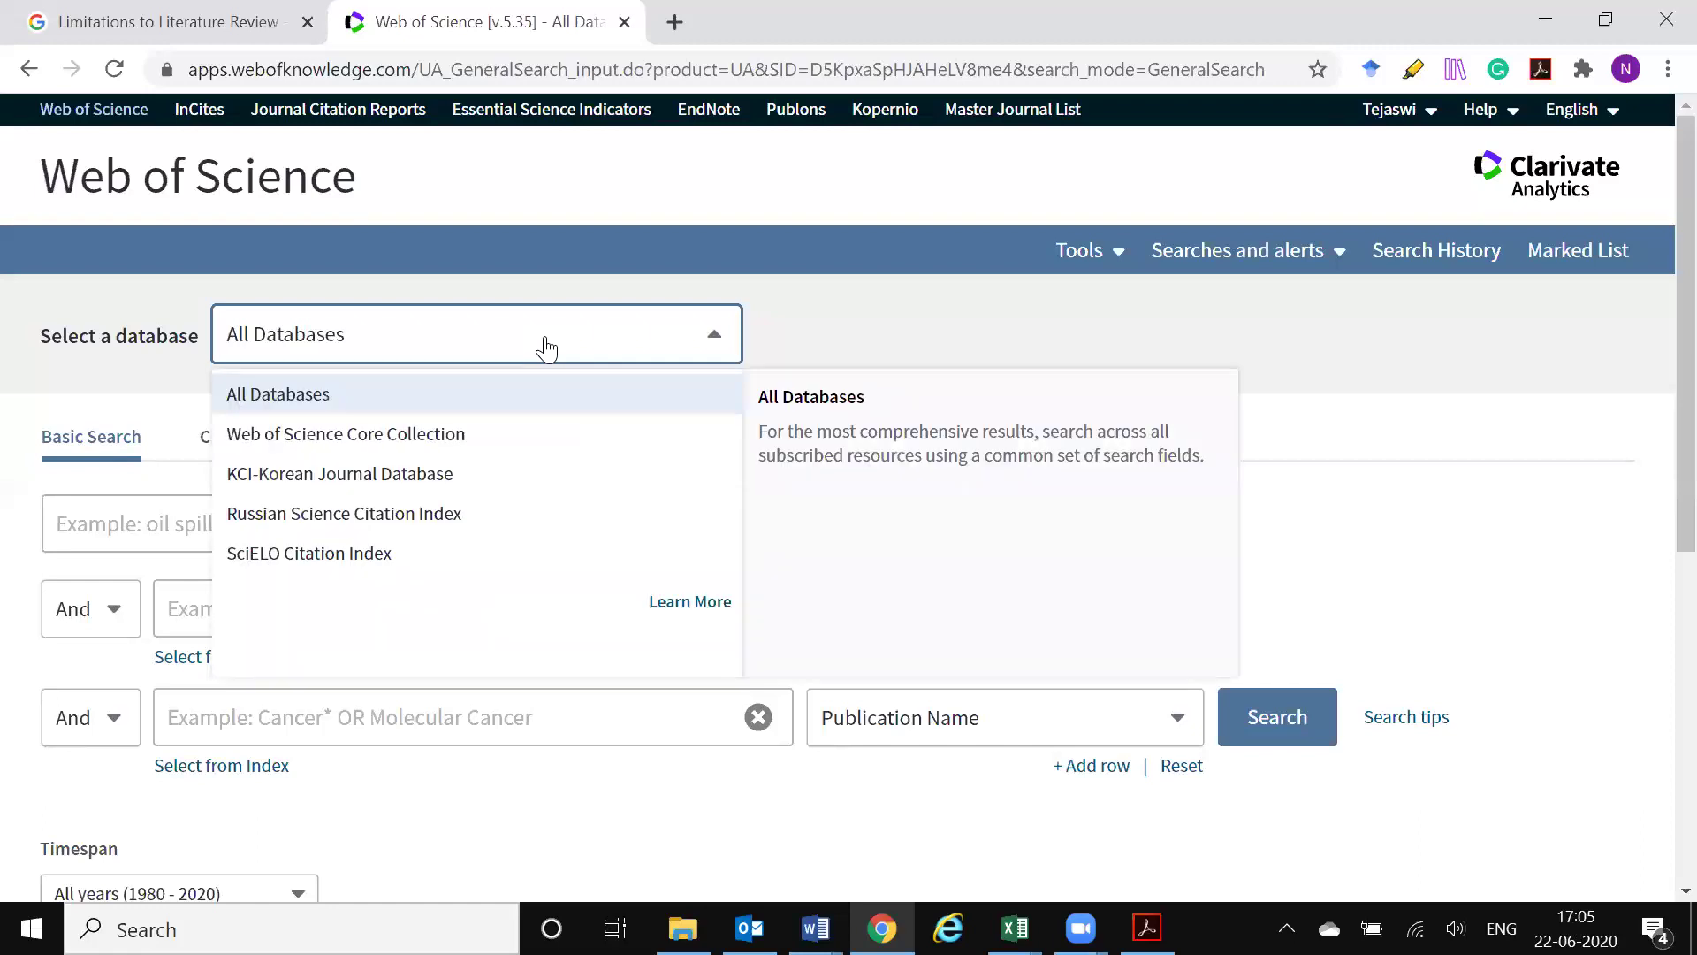
left_click(408, 437)
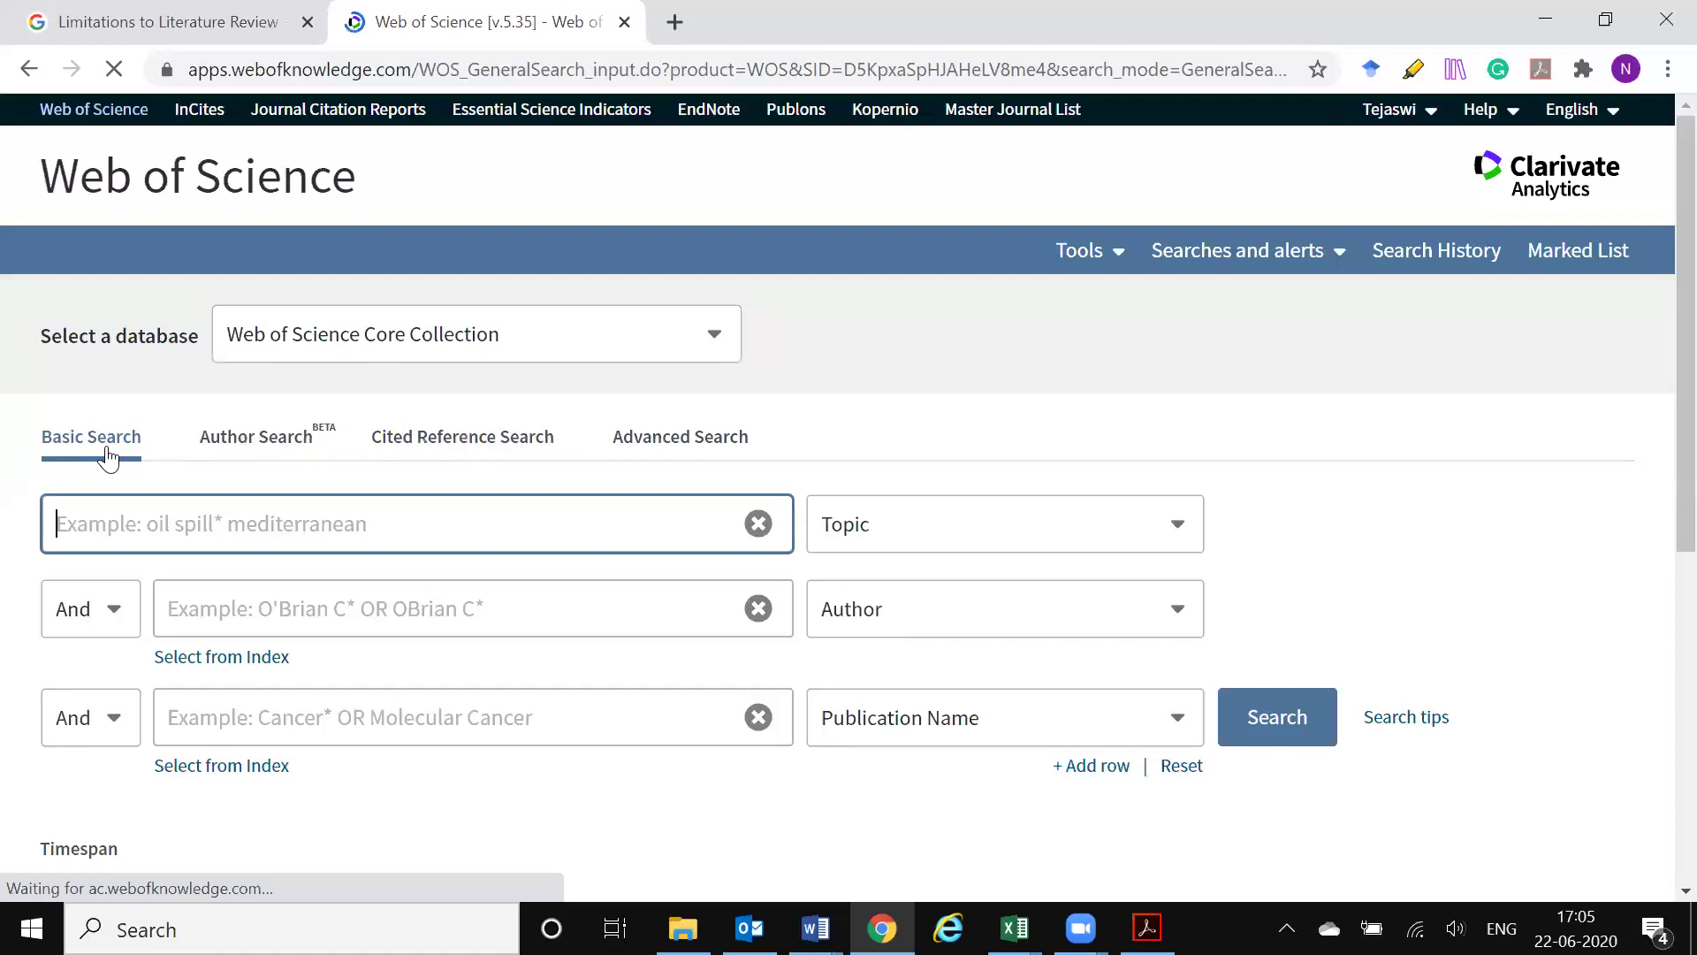
left_click(672, 442)
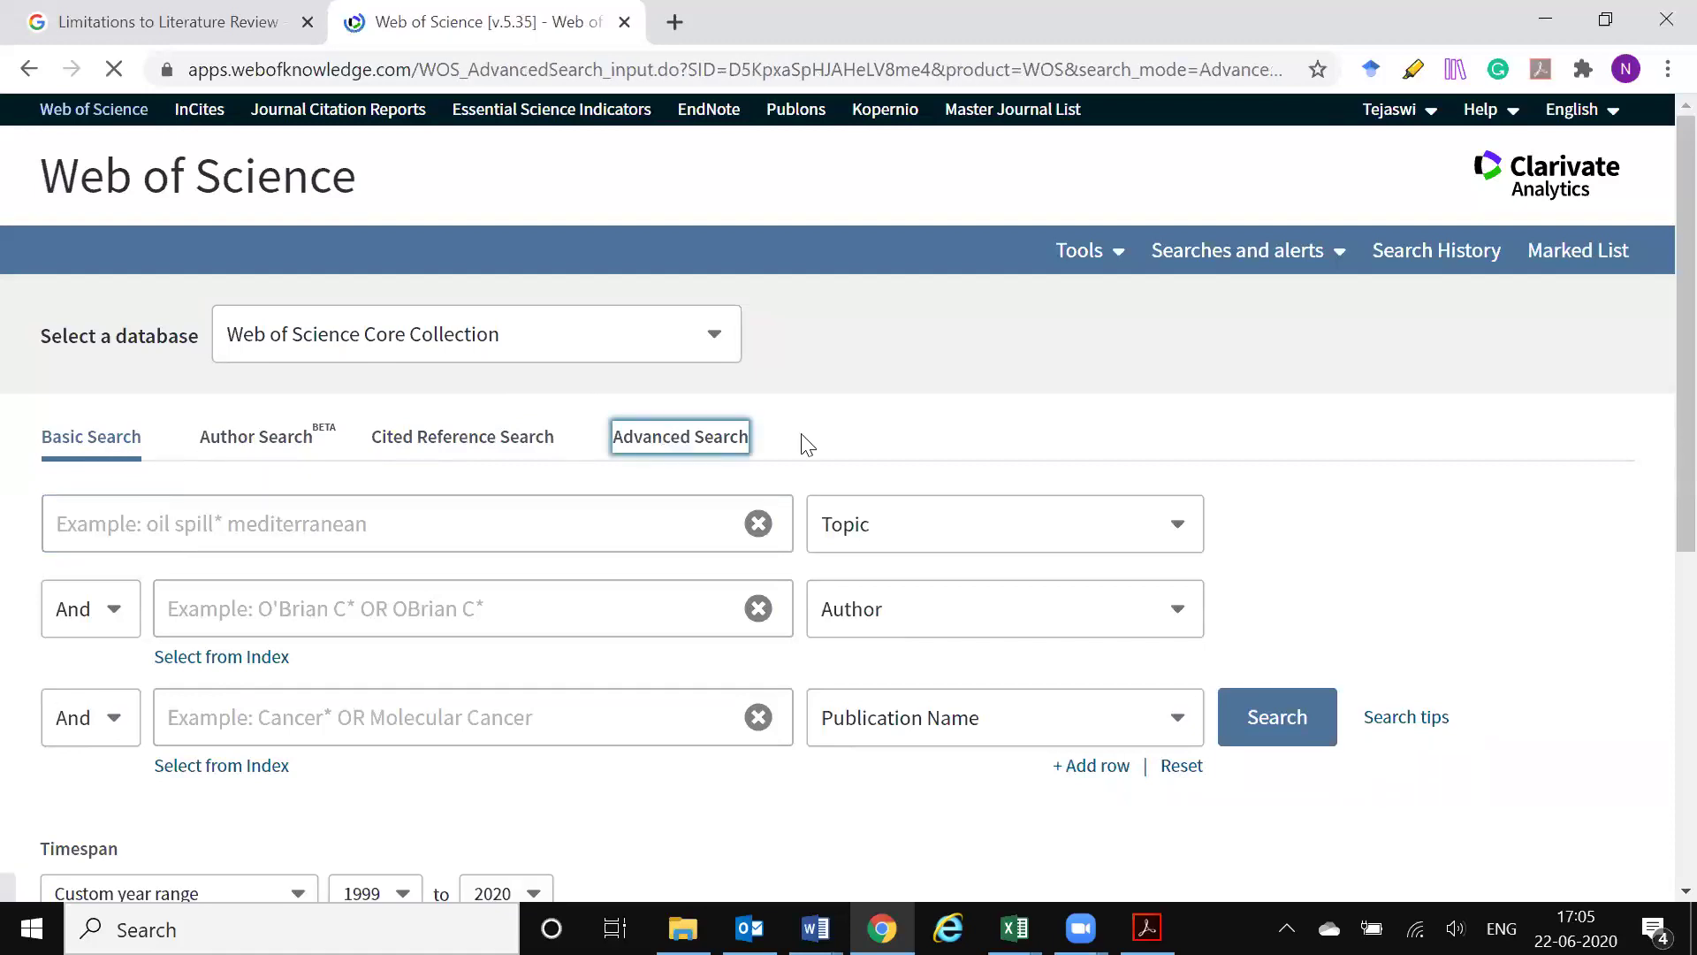
Enter the Word document's query (TS=("Higher Education") AND (TS=("Research Output") OR TS=("Research Productivity") or TS=("Research Performance"))) as the advanced search query.
scroll(915, 423, "down", 3)
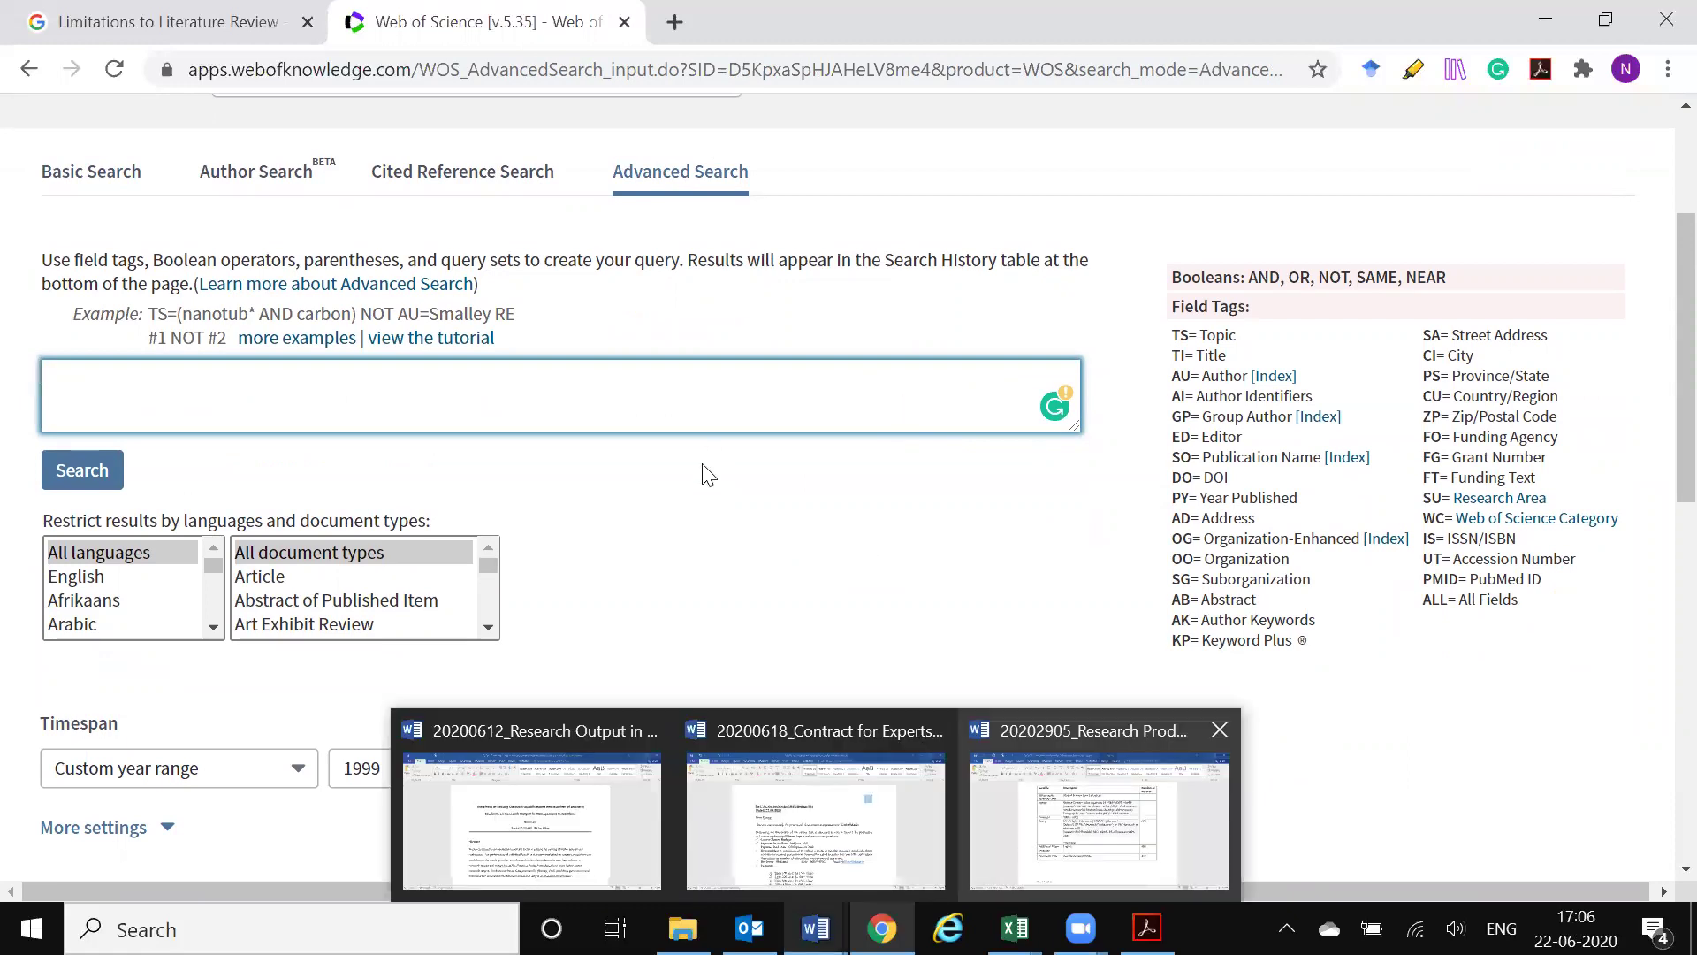
key("alt+Tab")
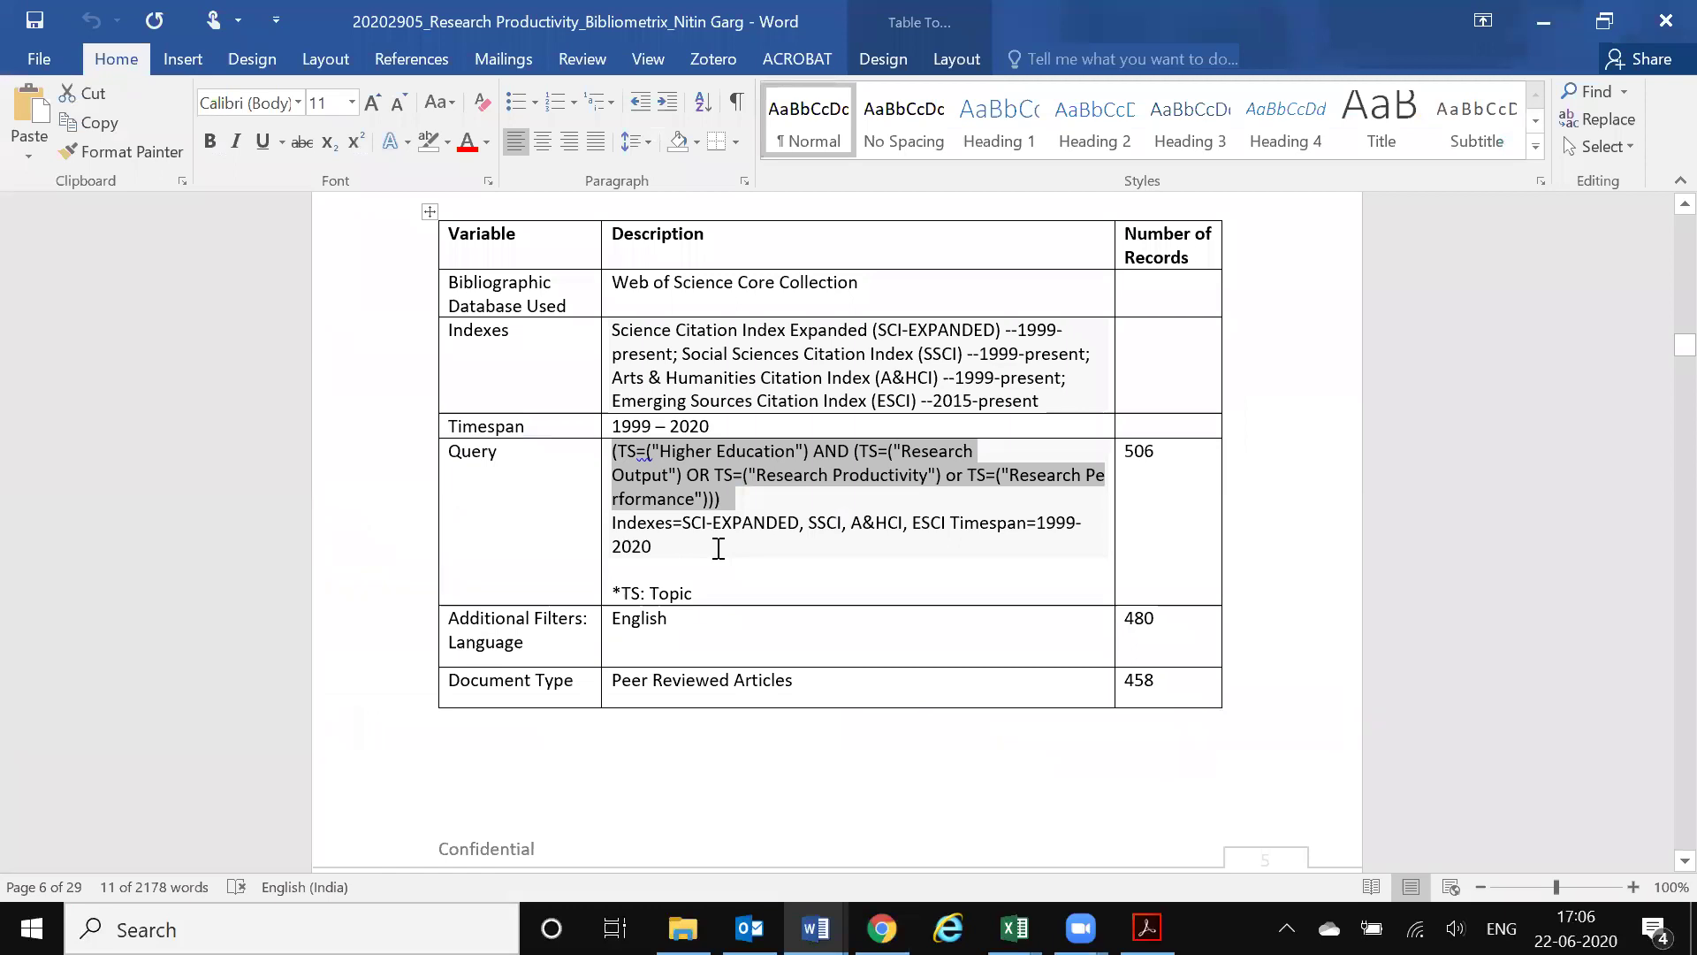
key("alt+Tab")
left_click(357, 389)
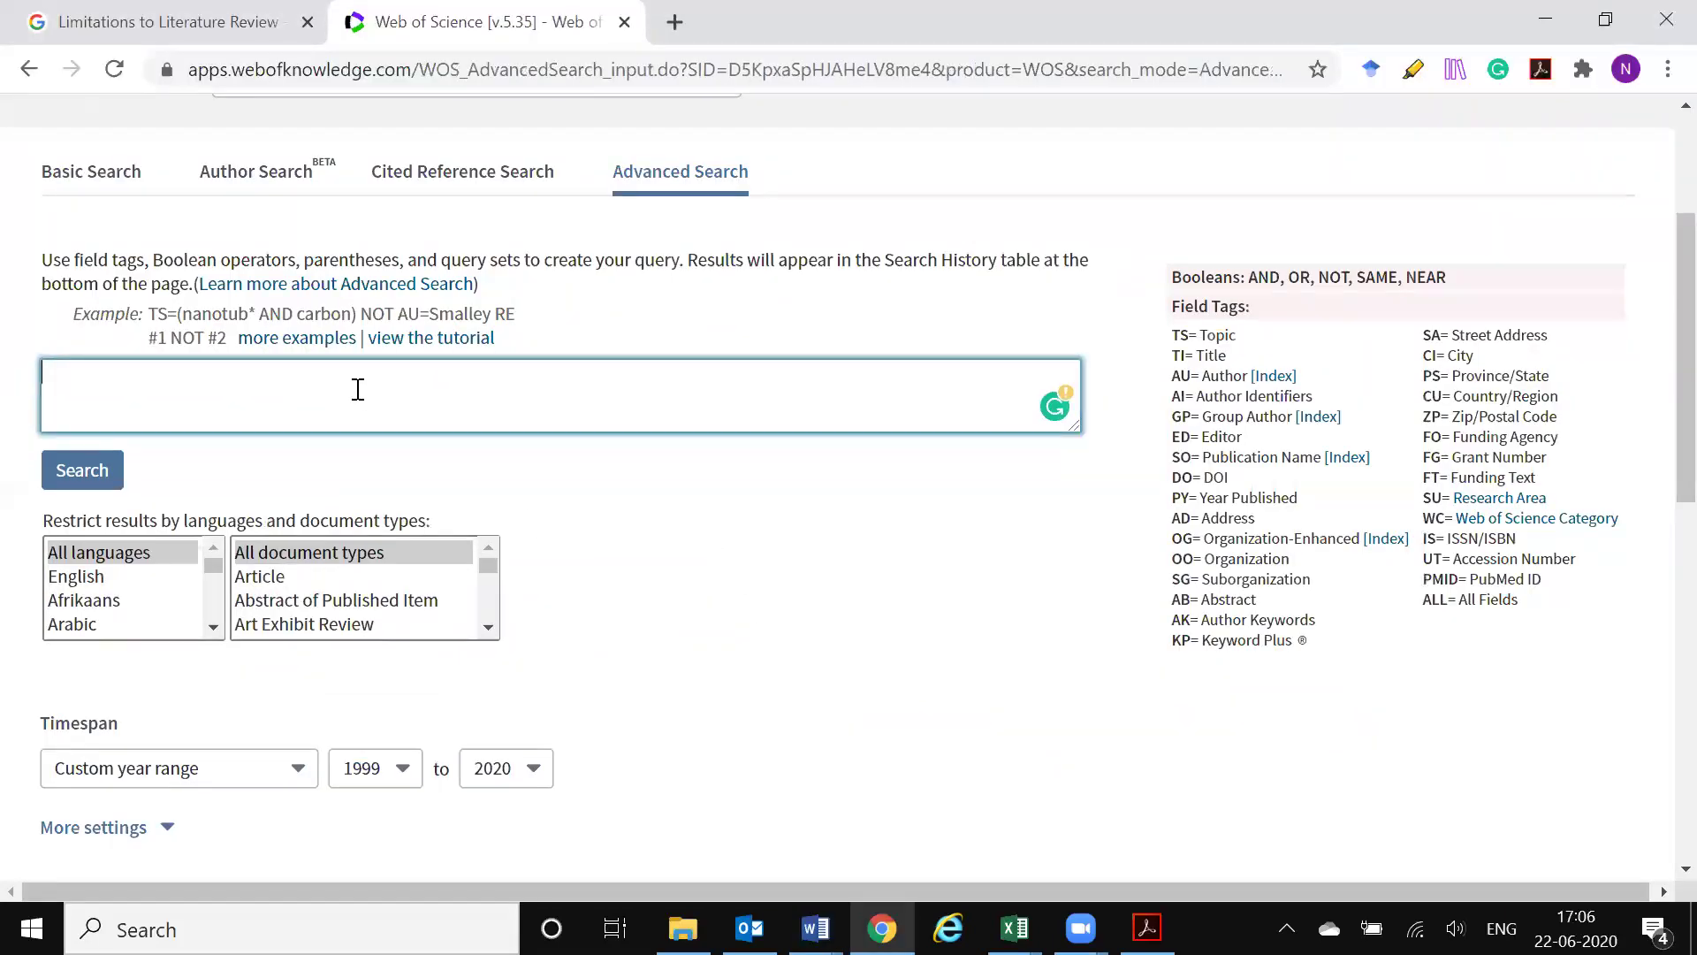
type("(TS=(\"Higher Education\") AND (TS=(\"Research Output\") OR TS=(\"Research Productivity\") or TS=(\"Research Performance\")))")
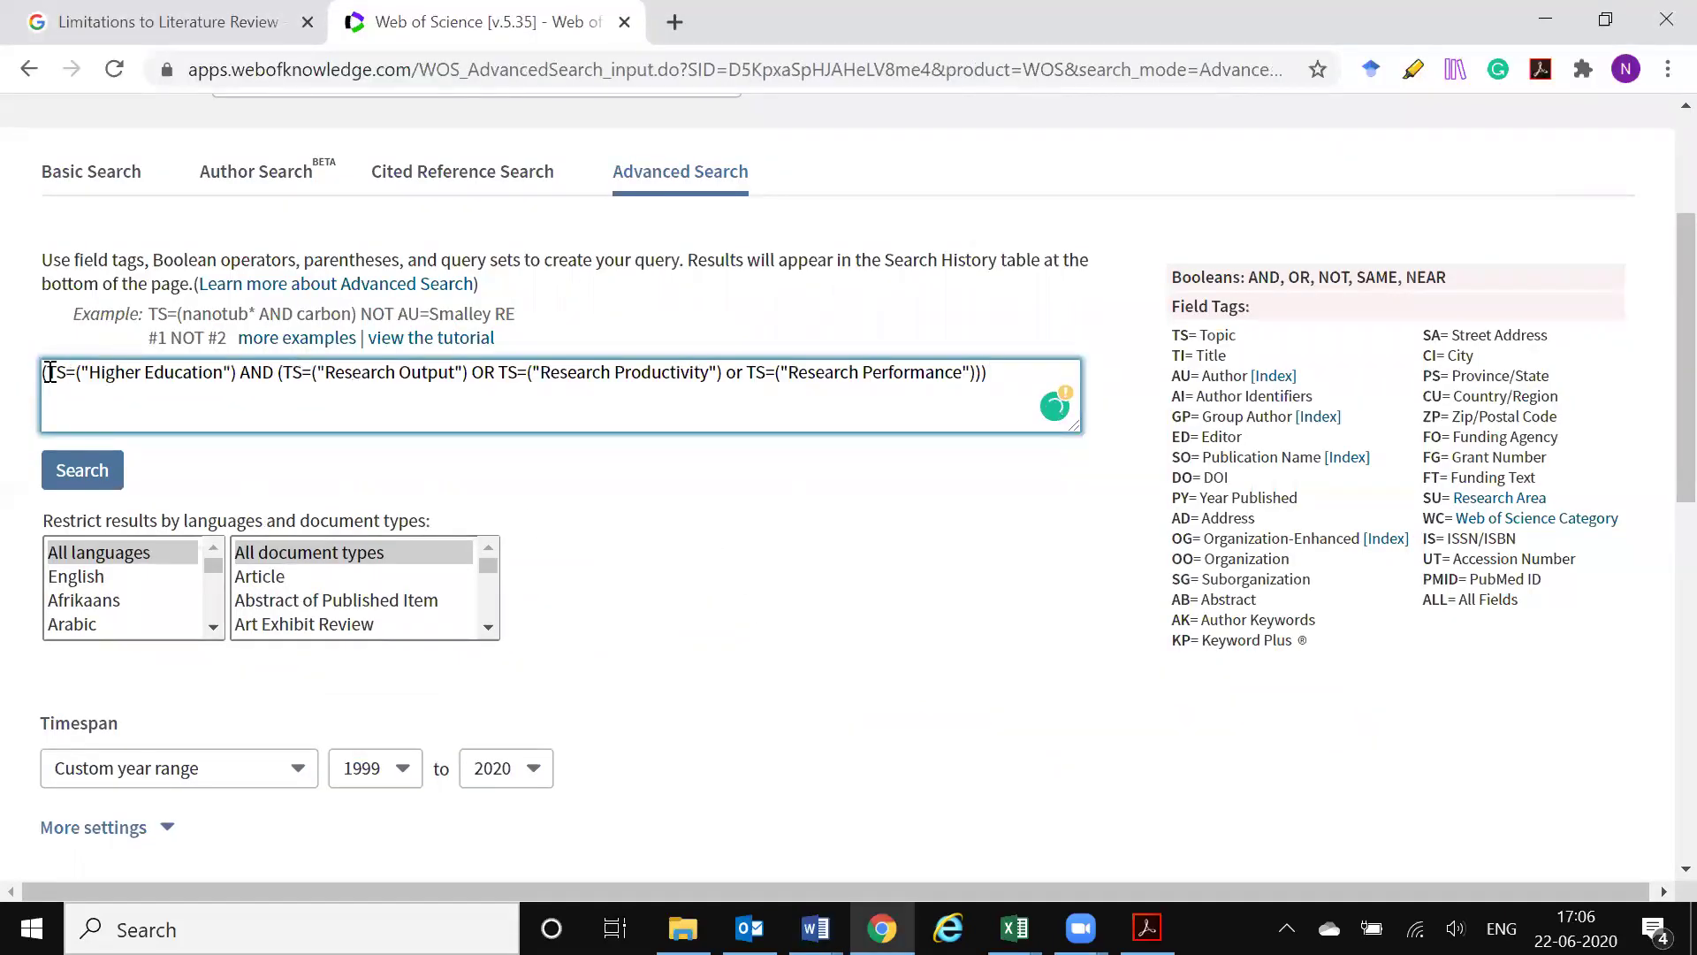
Remove the outermost opening and closing parentheses from the search query and dismiss the Grammarly sign-in notice.
key("BackSpace")
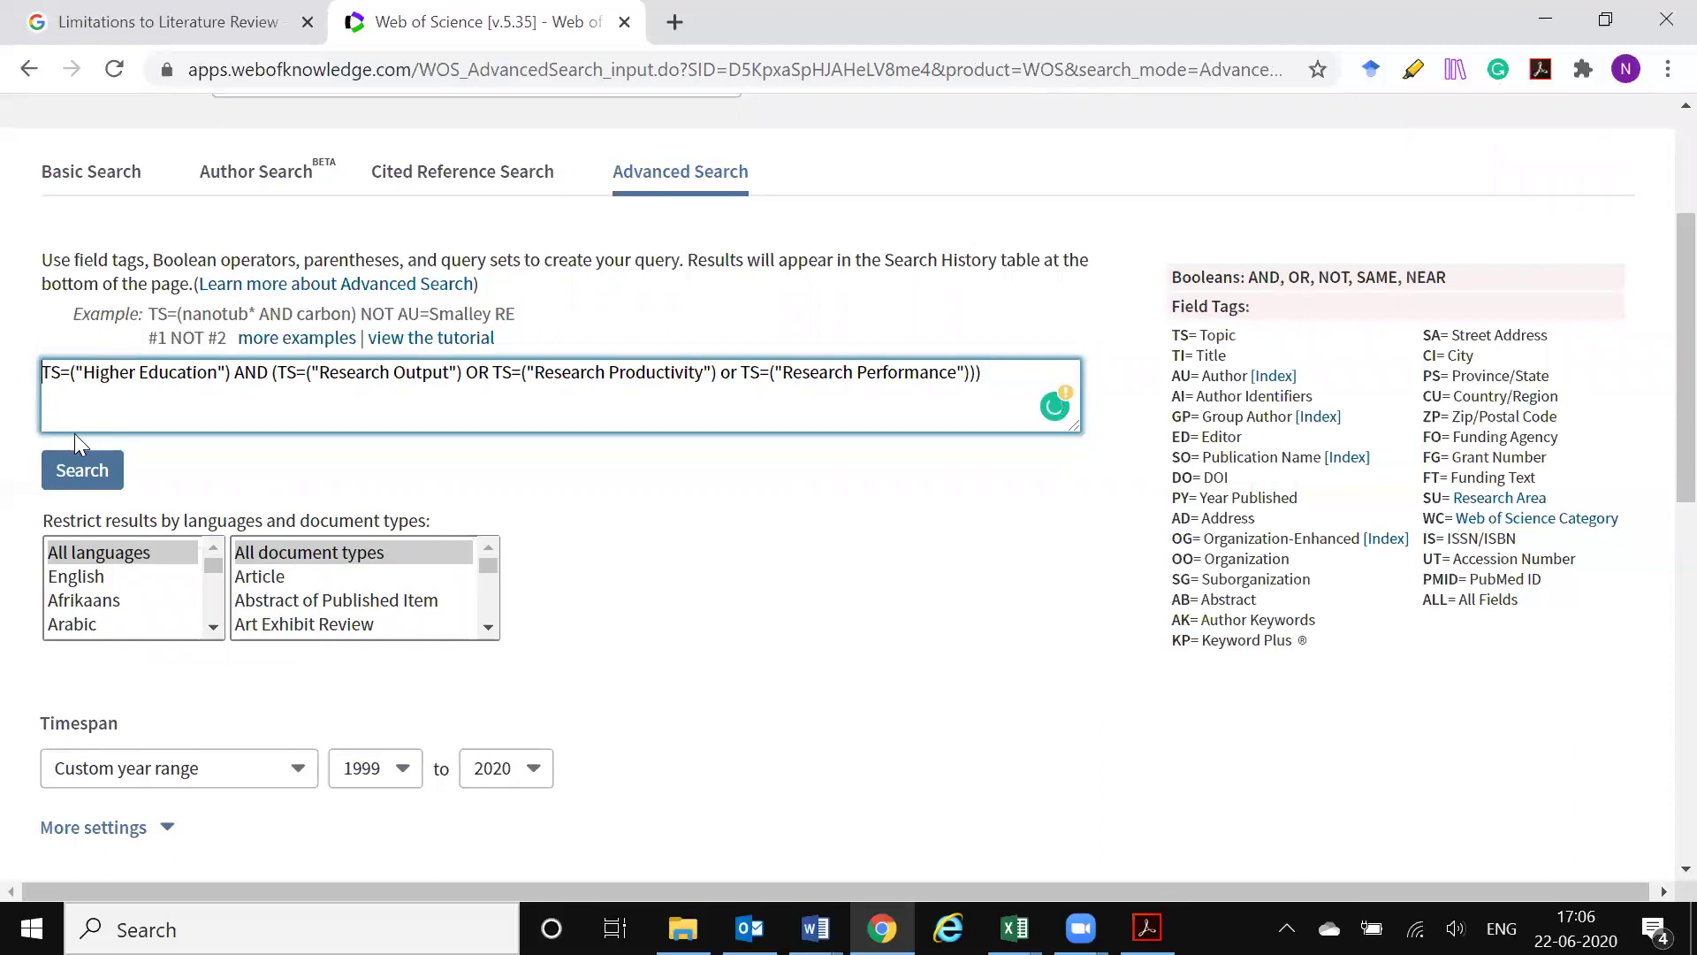
left_click(985, 374)
key("BackSpace")
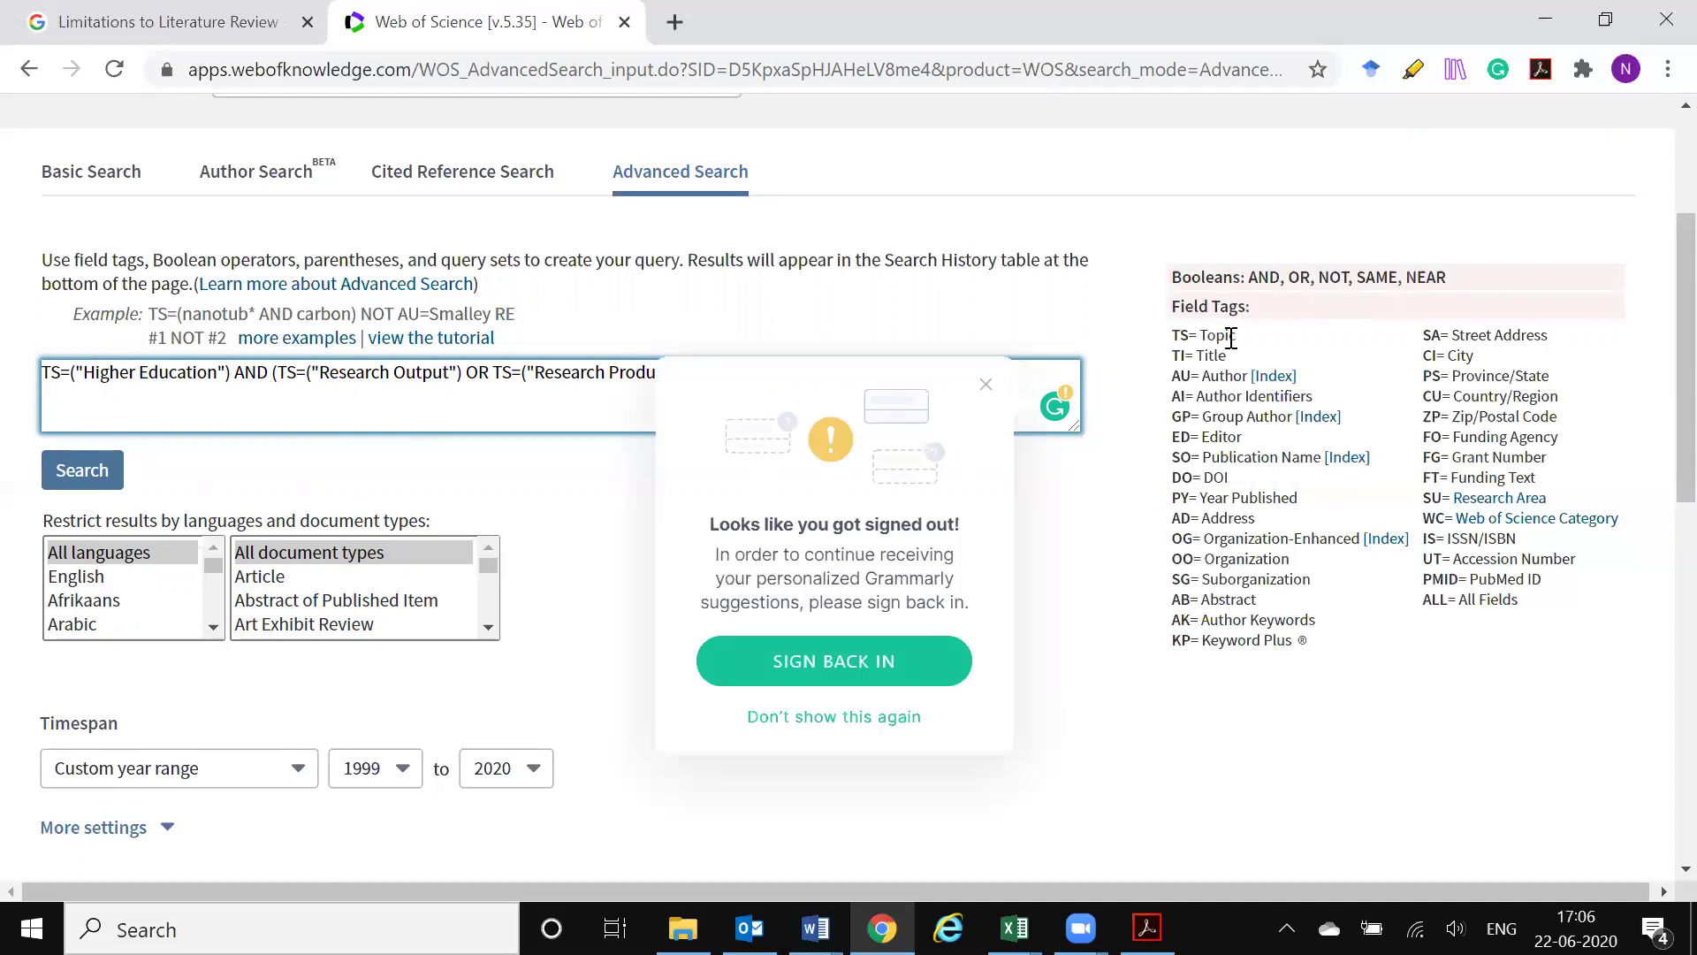
left_click(986, 385)
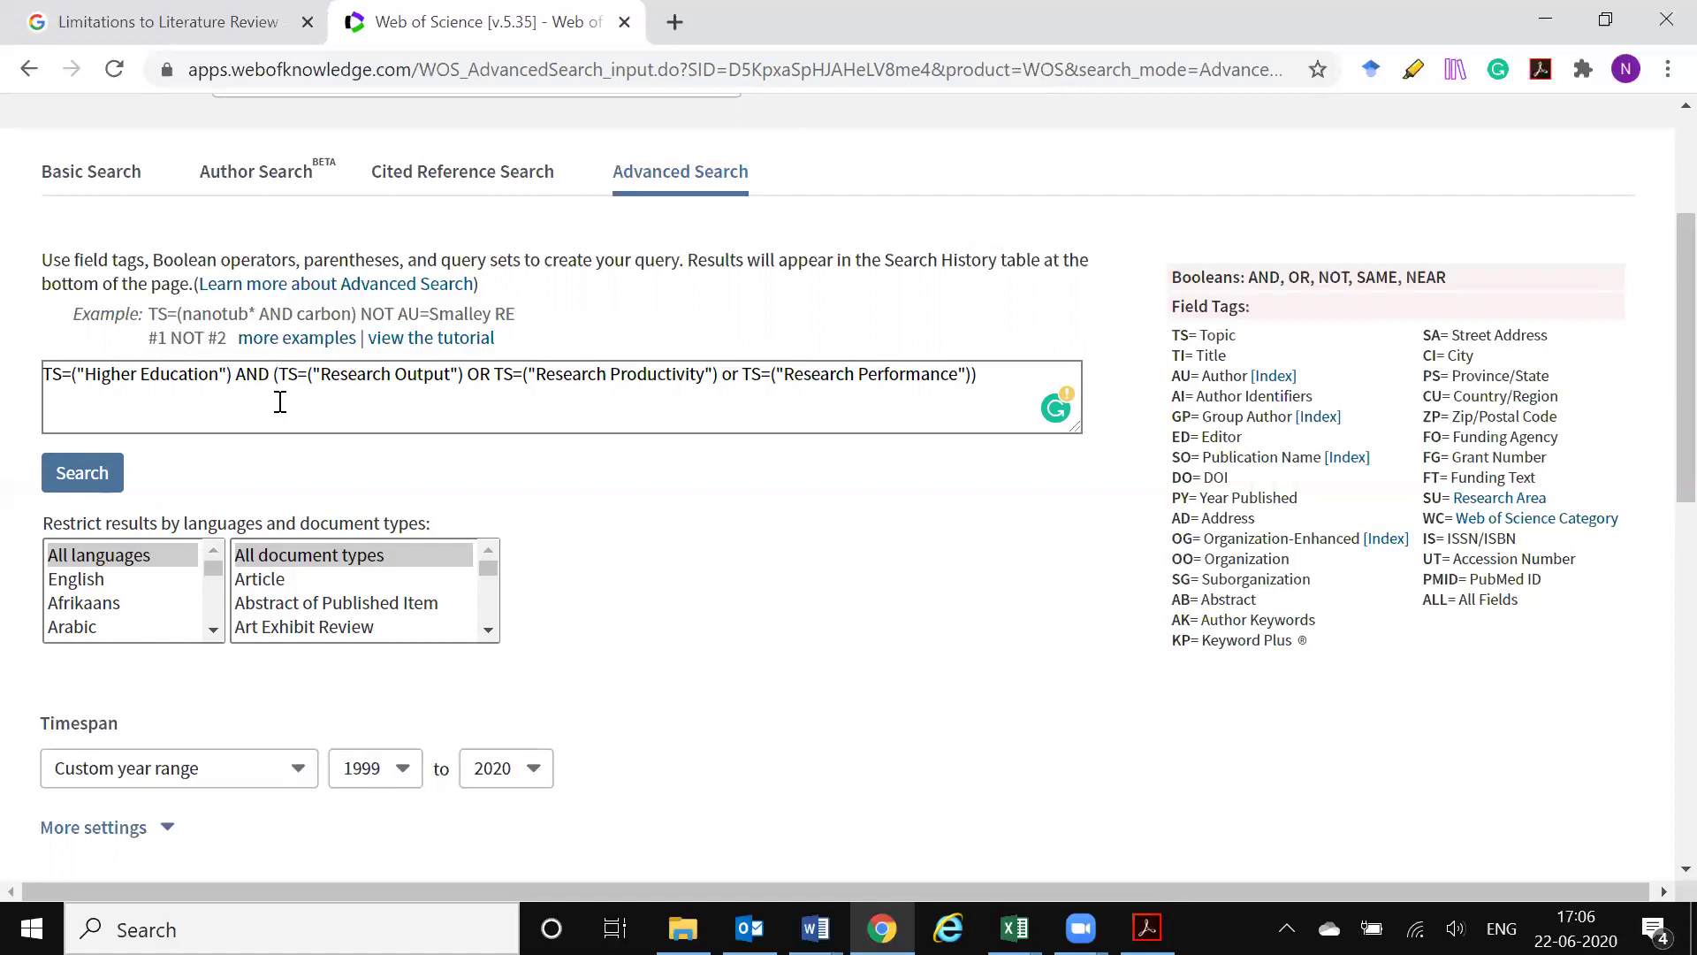
left_click(87, 393)
Restrict the search to the English language and the Article document type.
scroll(909, 458, "down", 3)
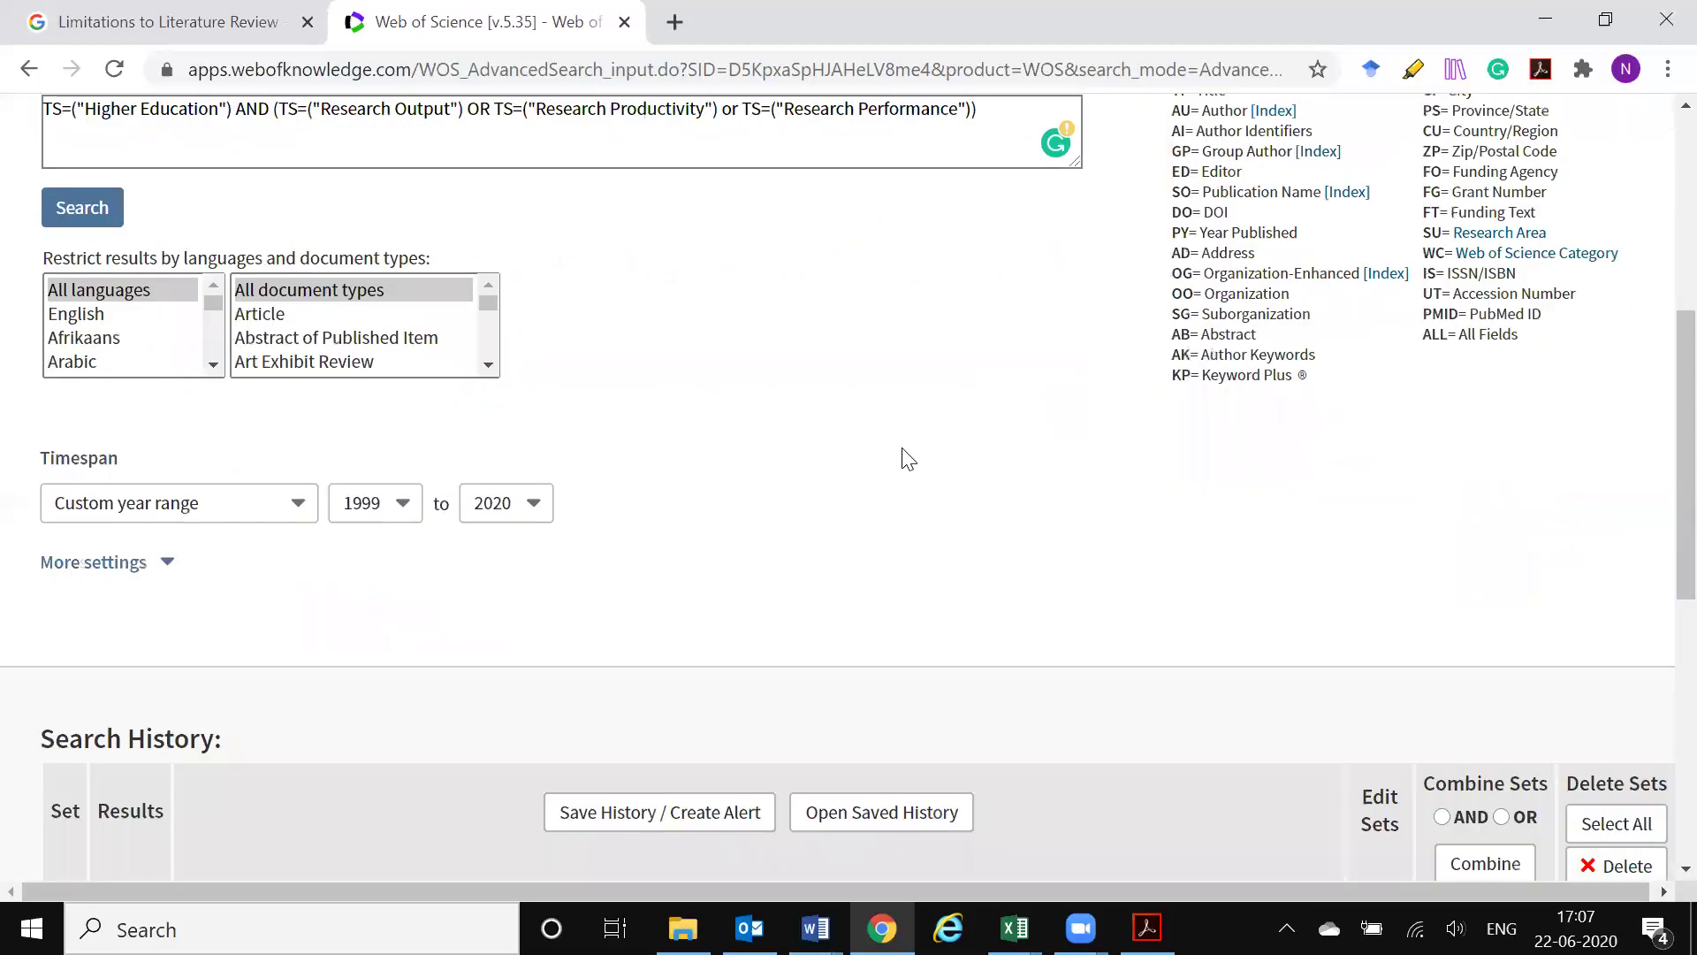
left_click(88, 316)
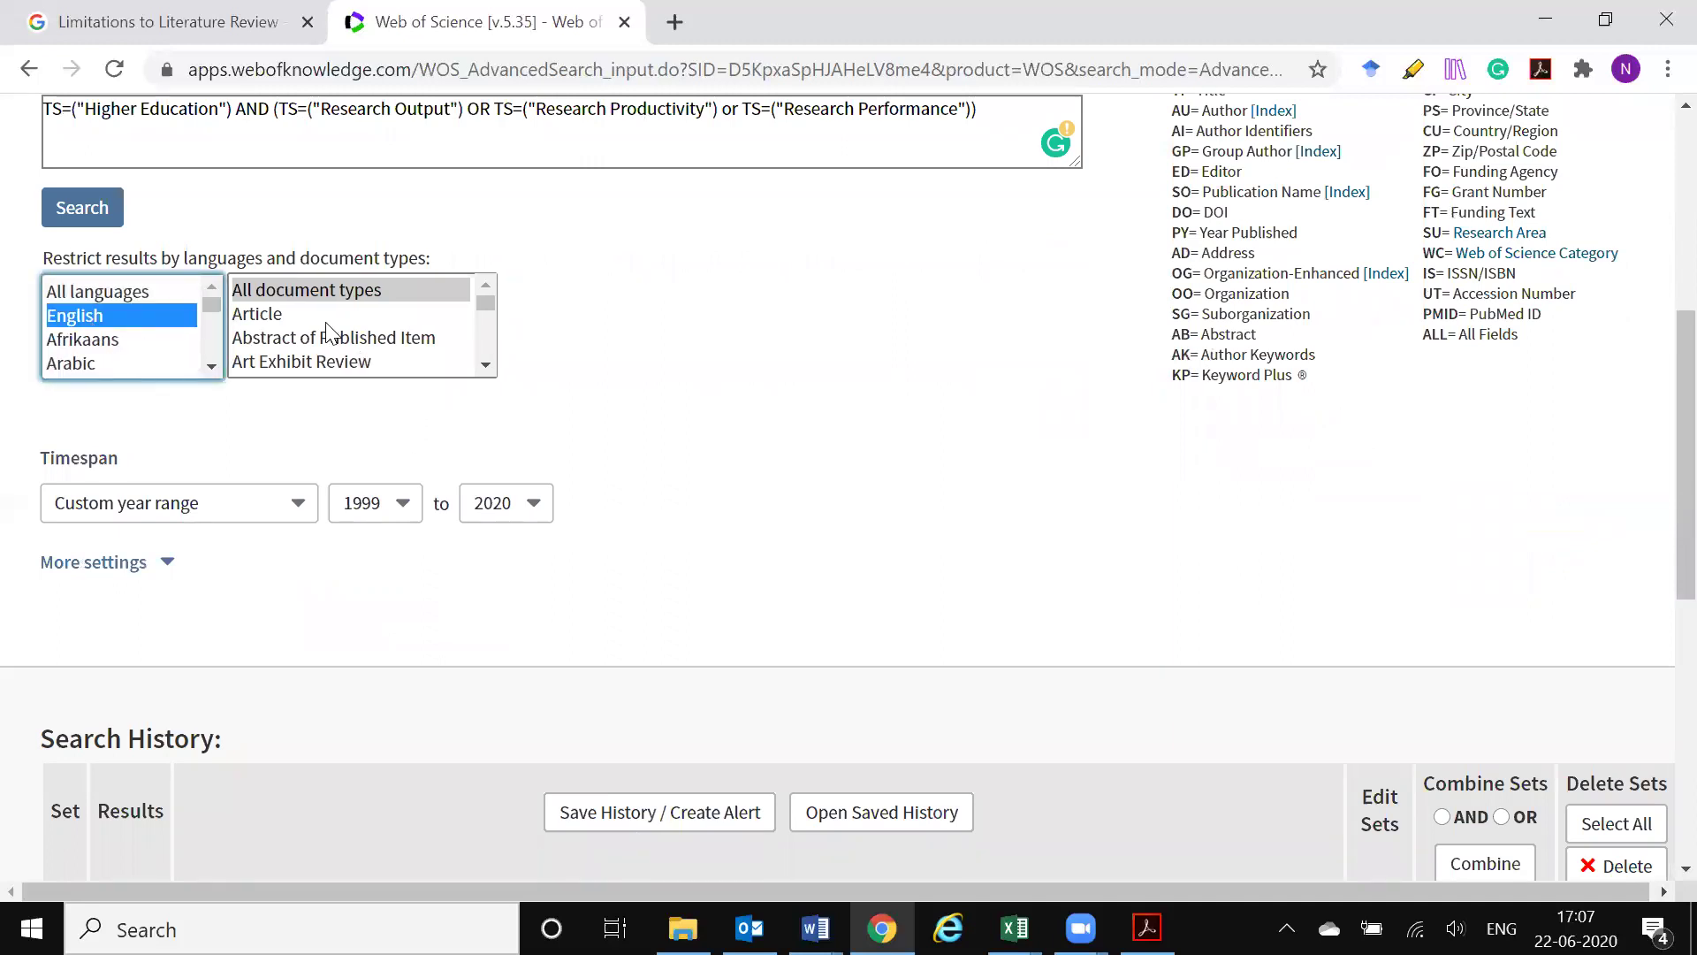
left_click(270, 317)
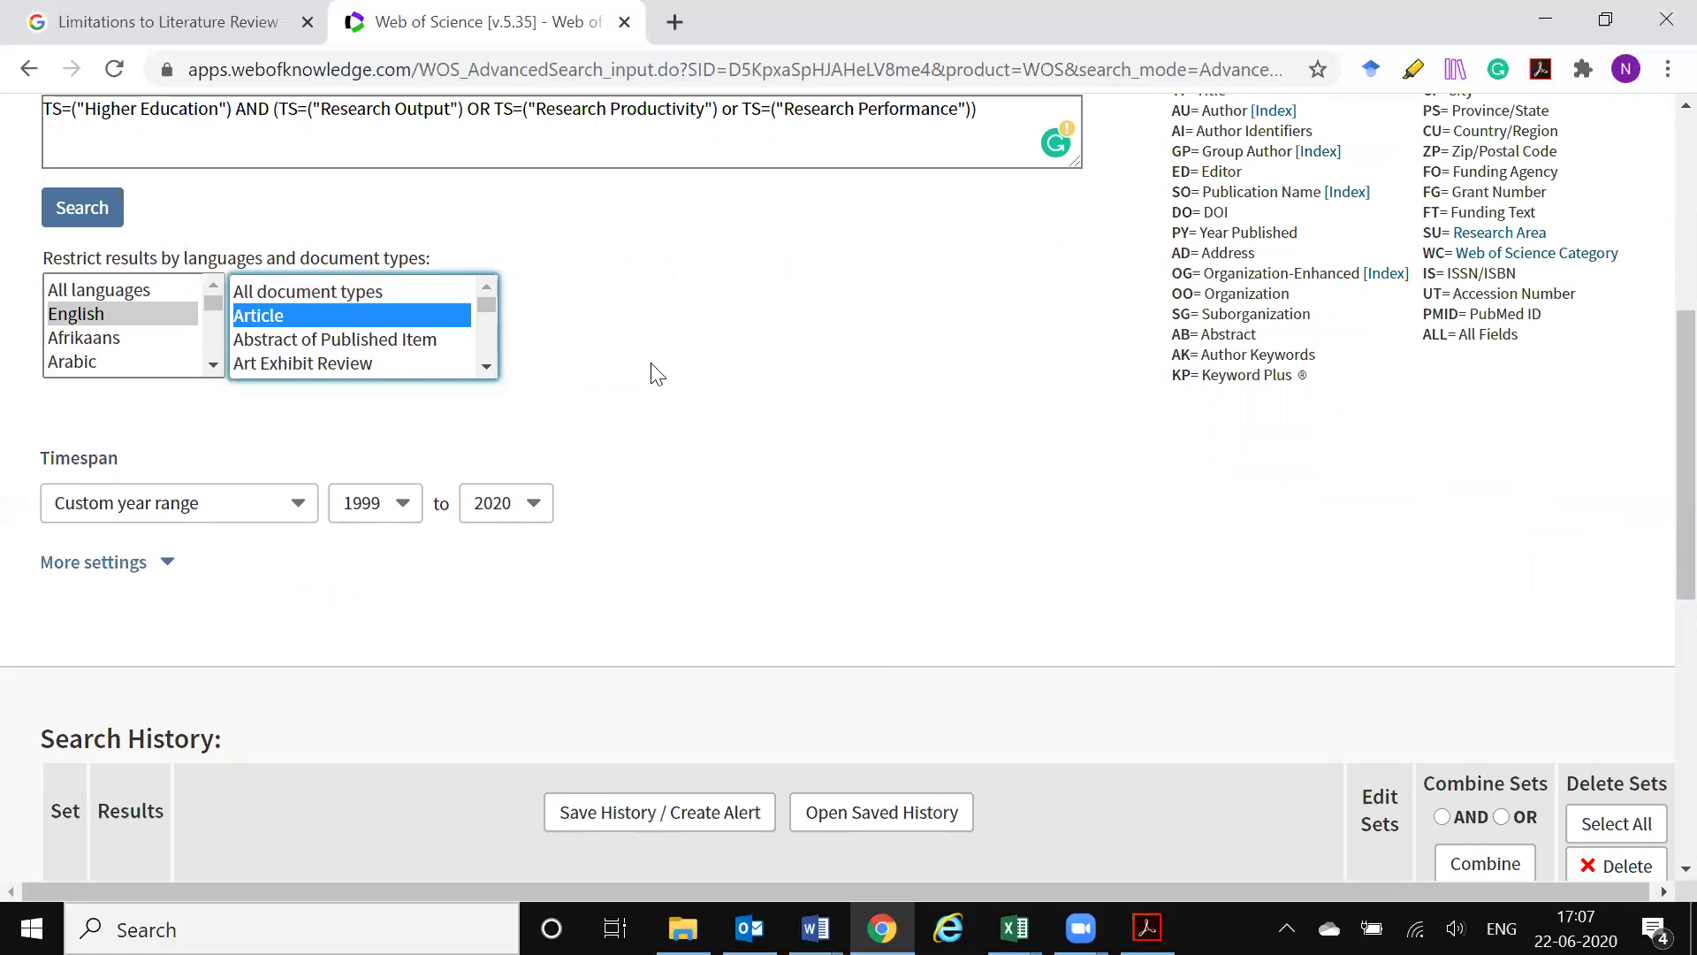
Use a custom year range from 1999 to 2020 as the timespan and run the advanced search.
left_click(299, 509)
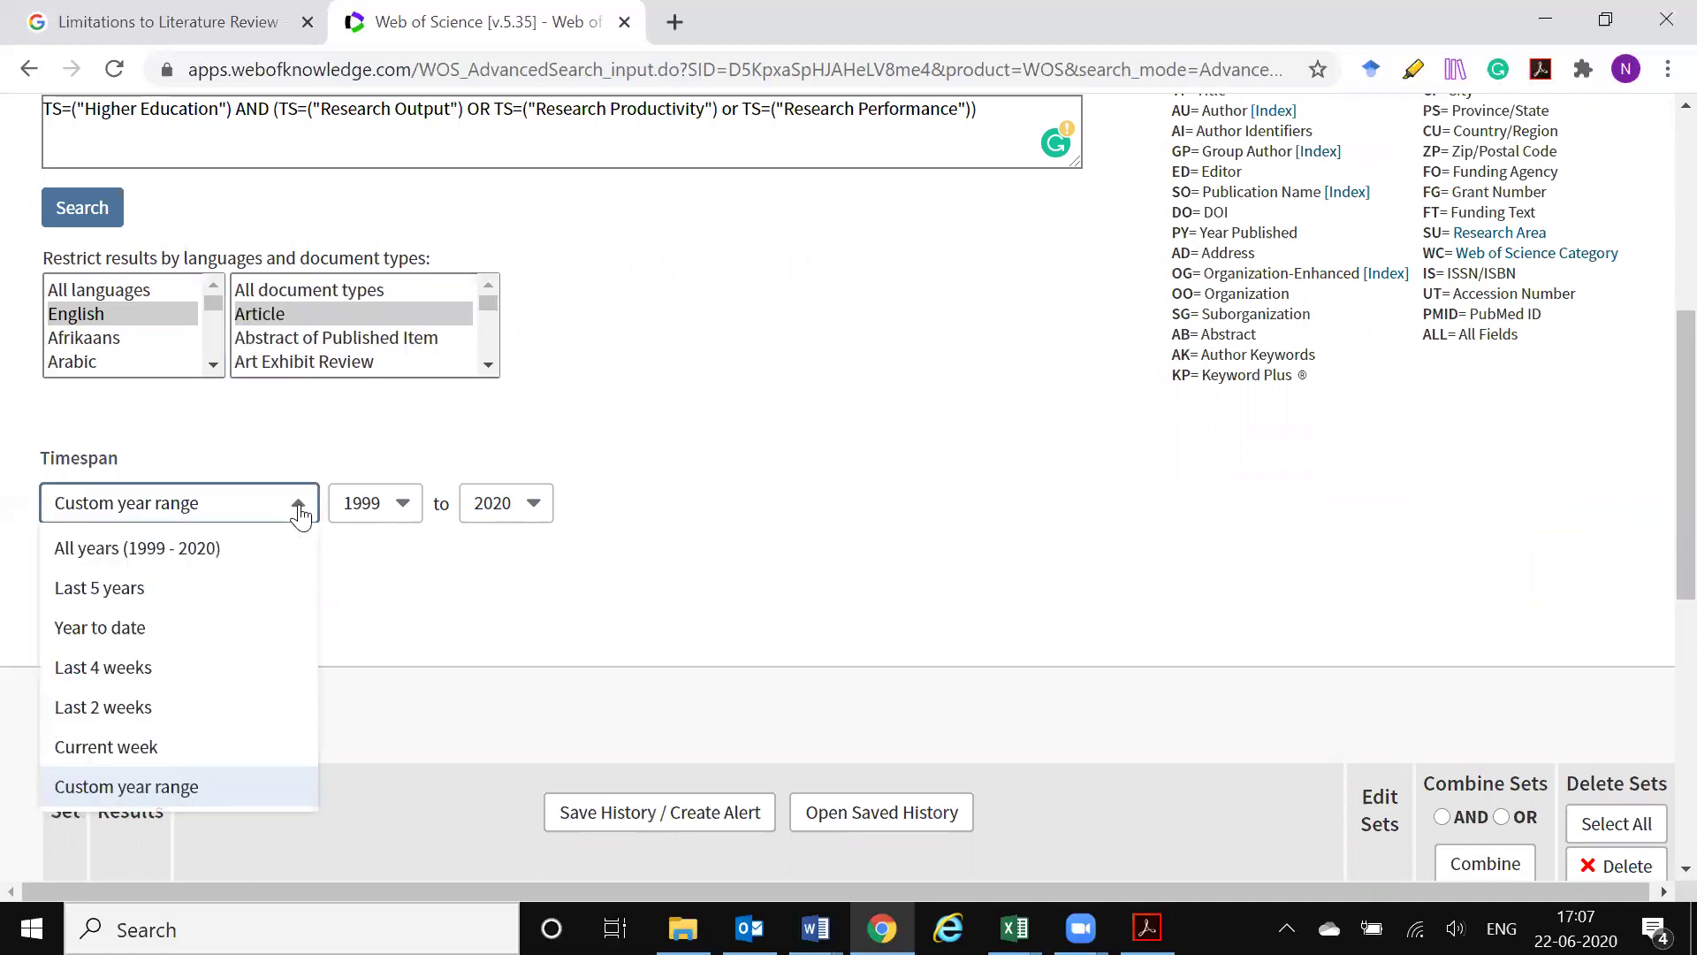
left_click(299, 510)
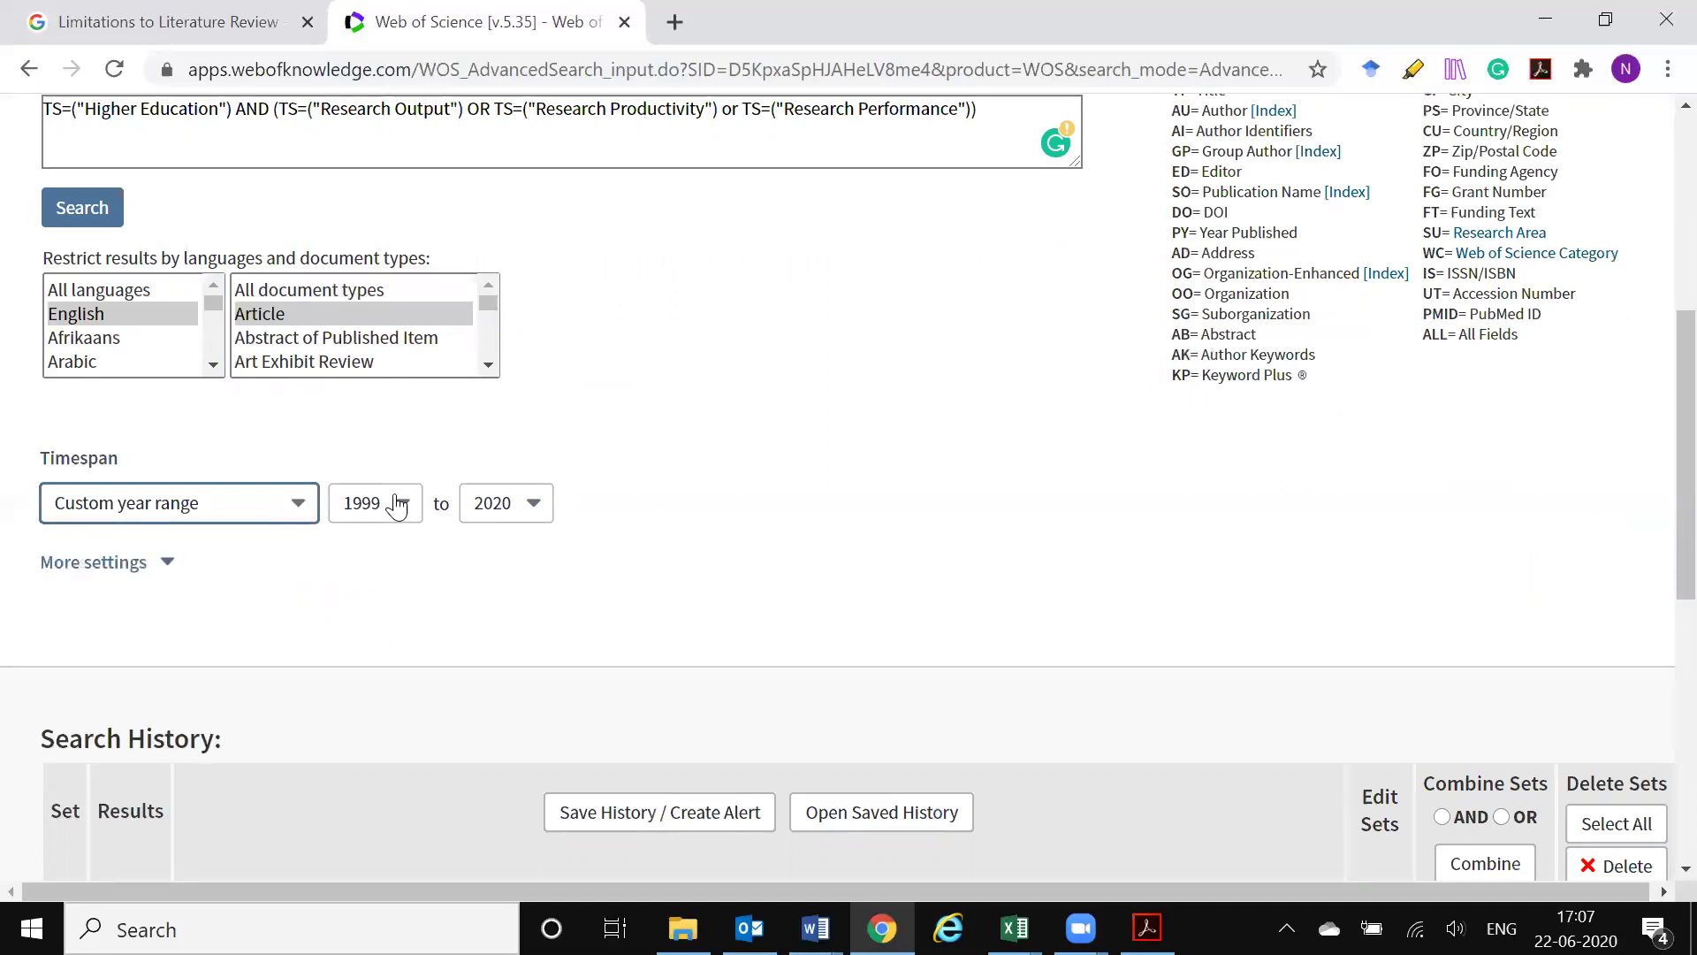
left_click(407, 504)
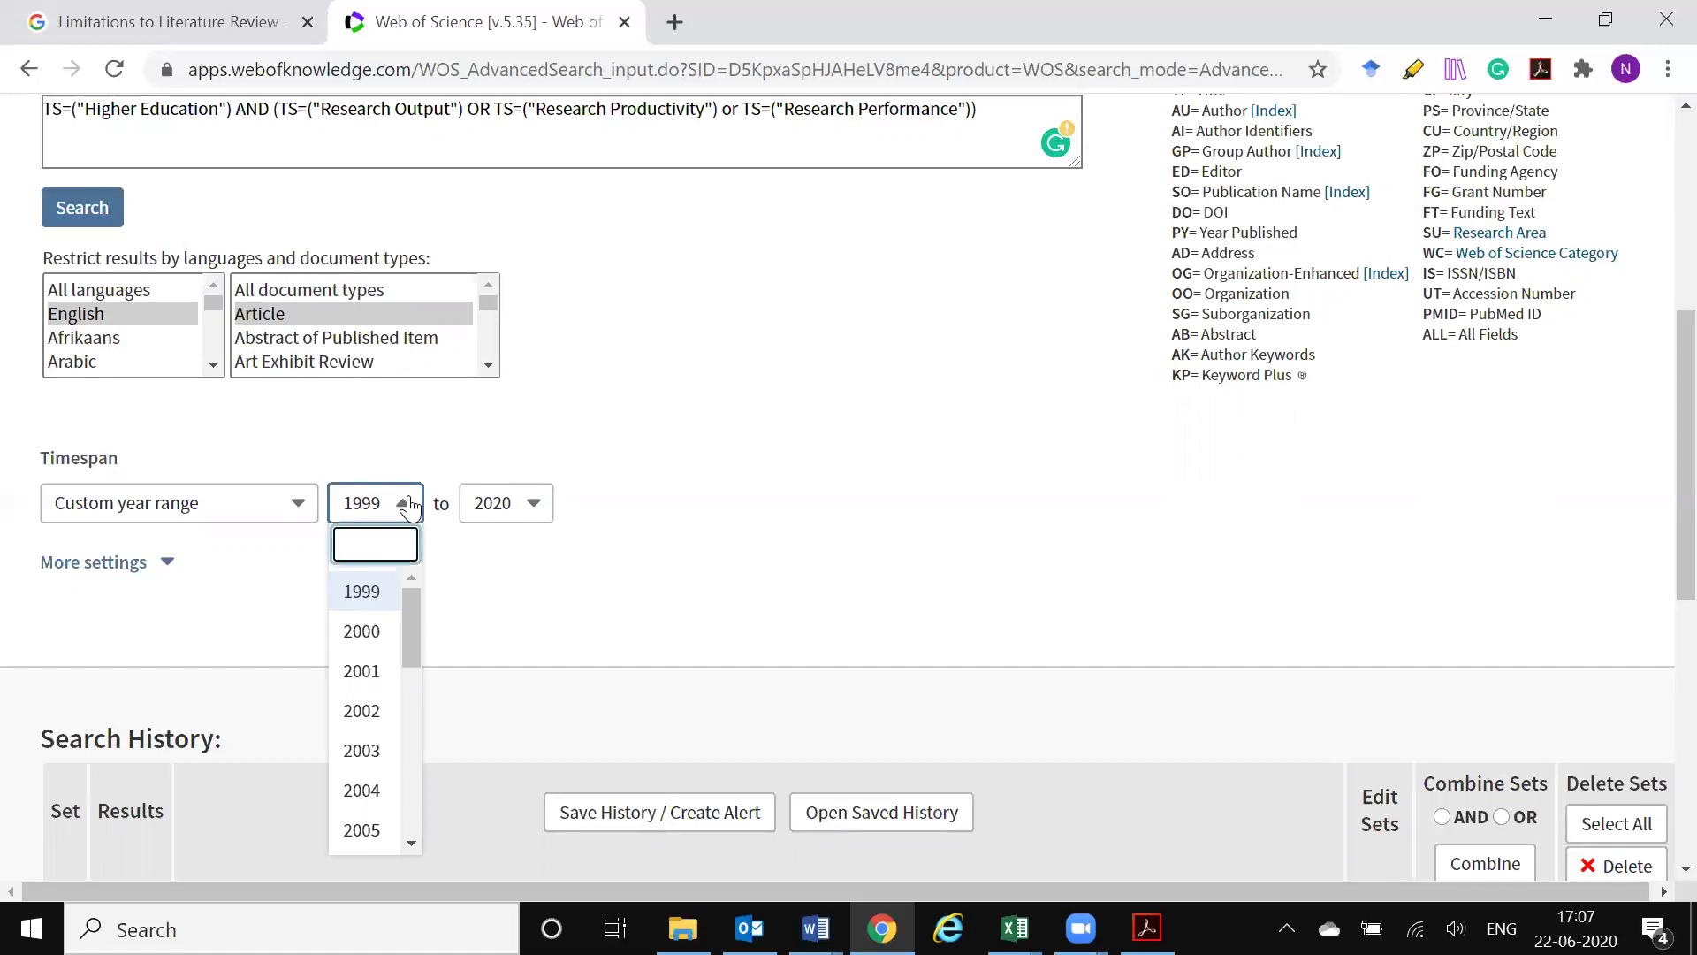
left_click(375, 599)
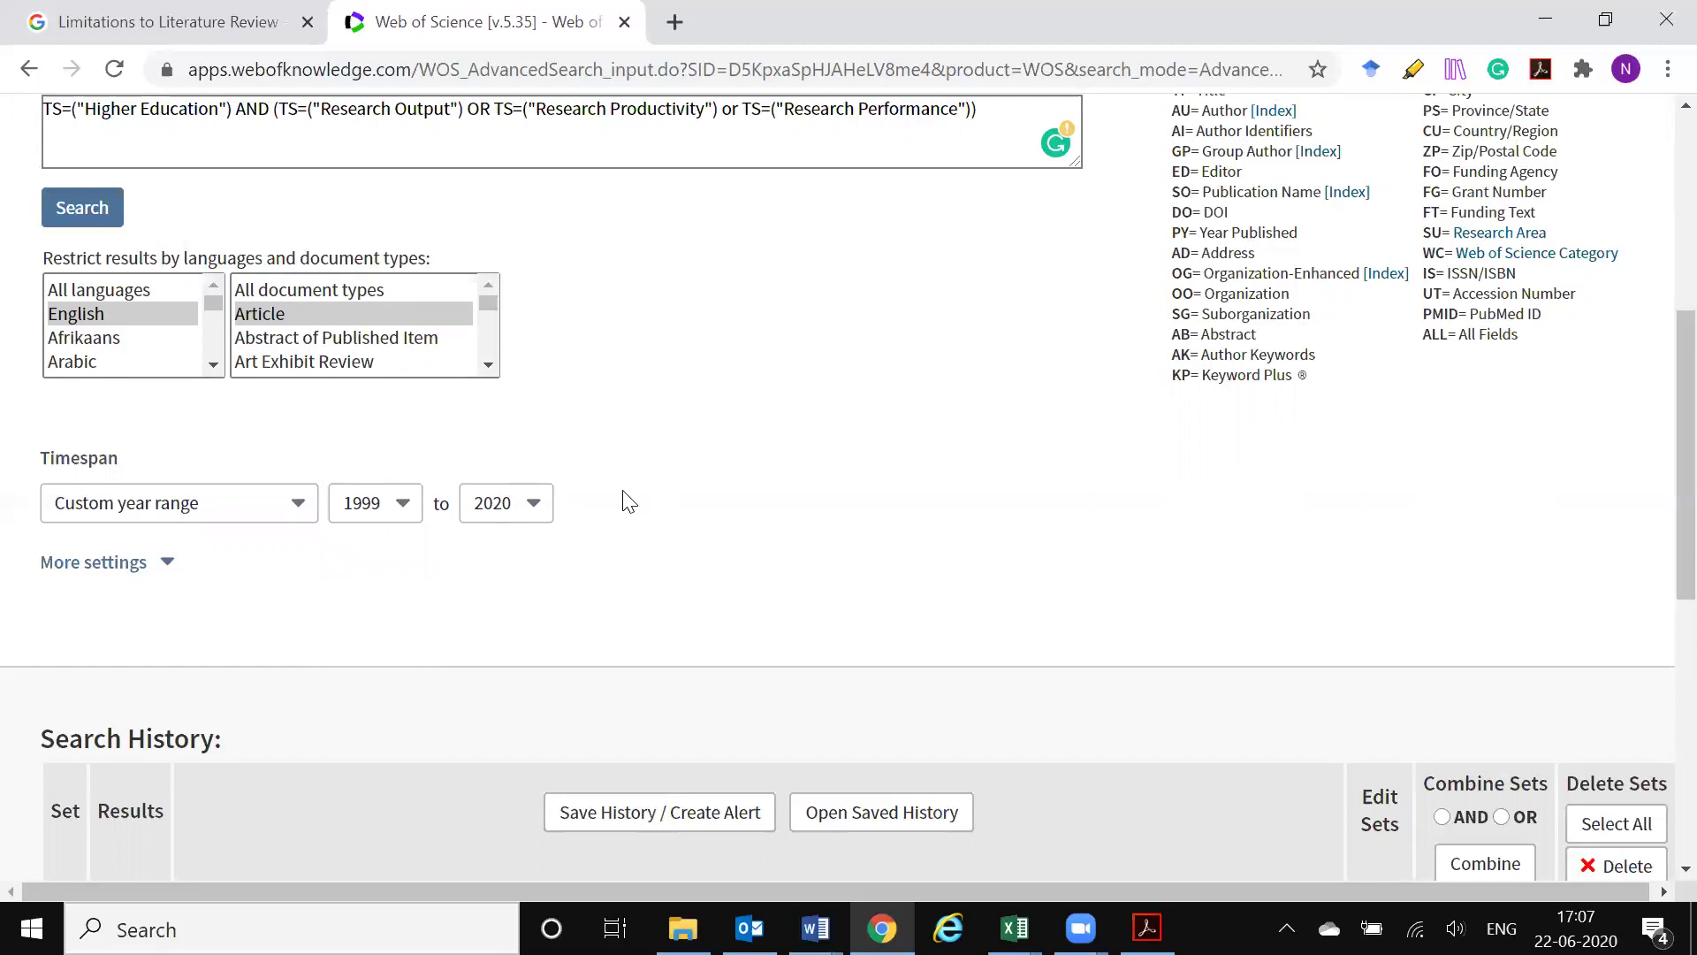
left_click(107, 217)
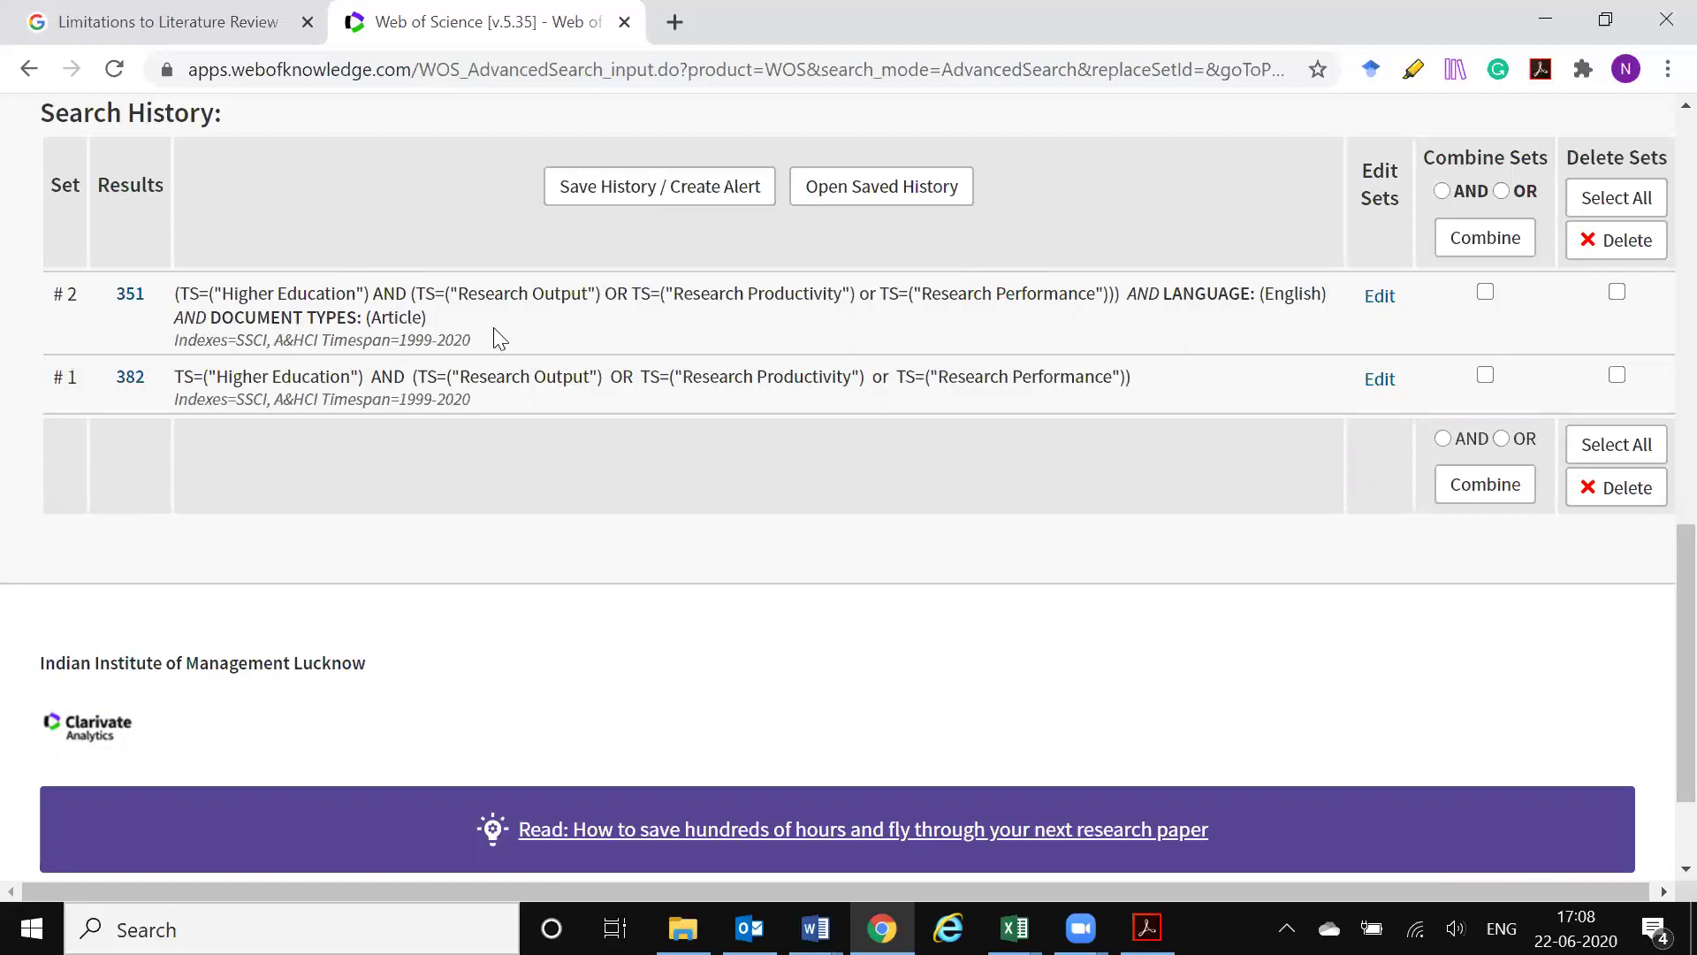
Open the results of search set #2, limited to English articles, from the search history.
scroll(528, 344, "up", 6)
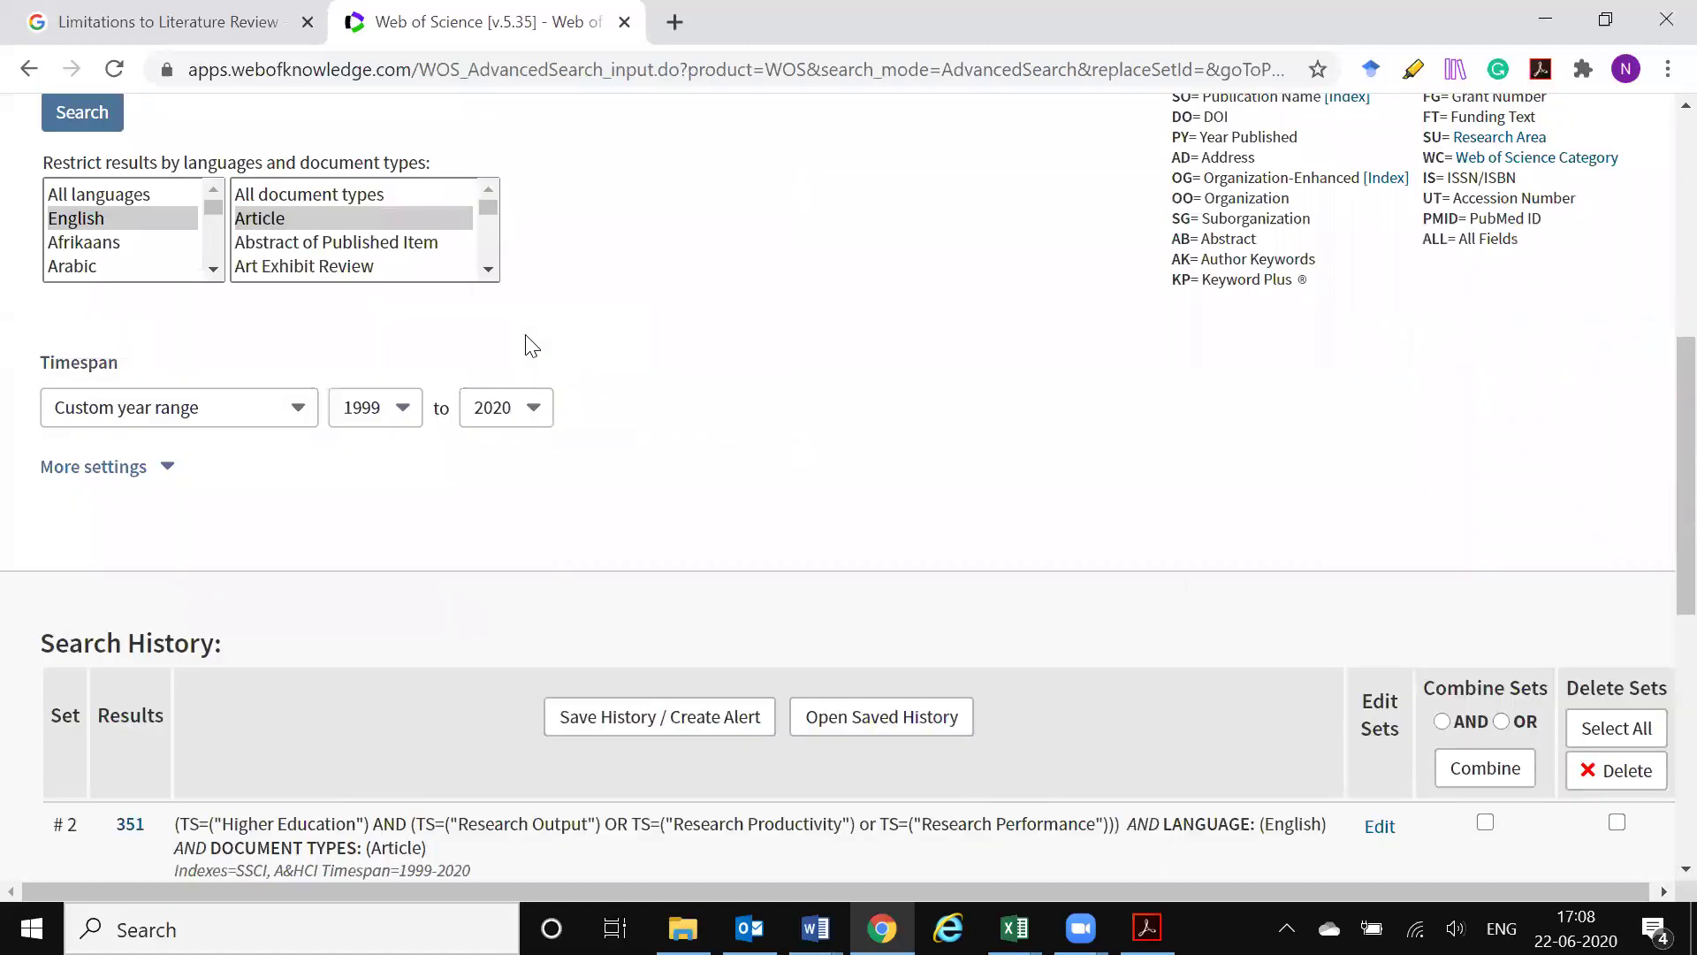
scroll(525, 341, "up", 2)
scroll(525, 341, "down", 6)
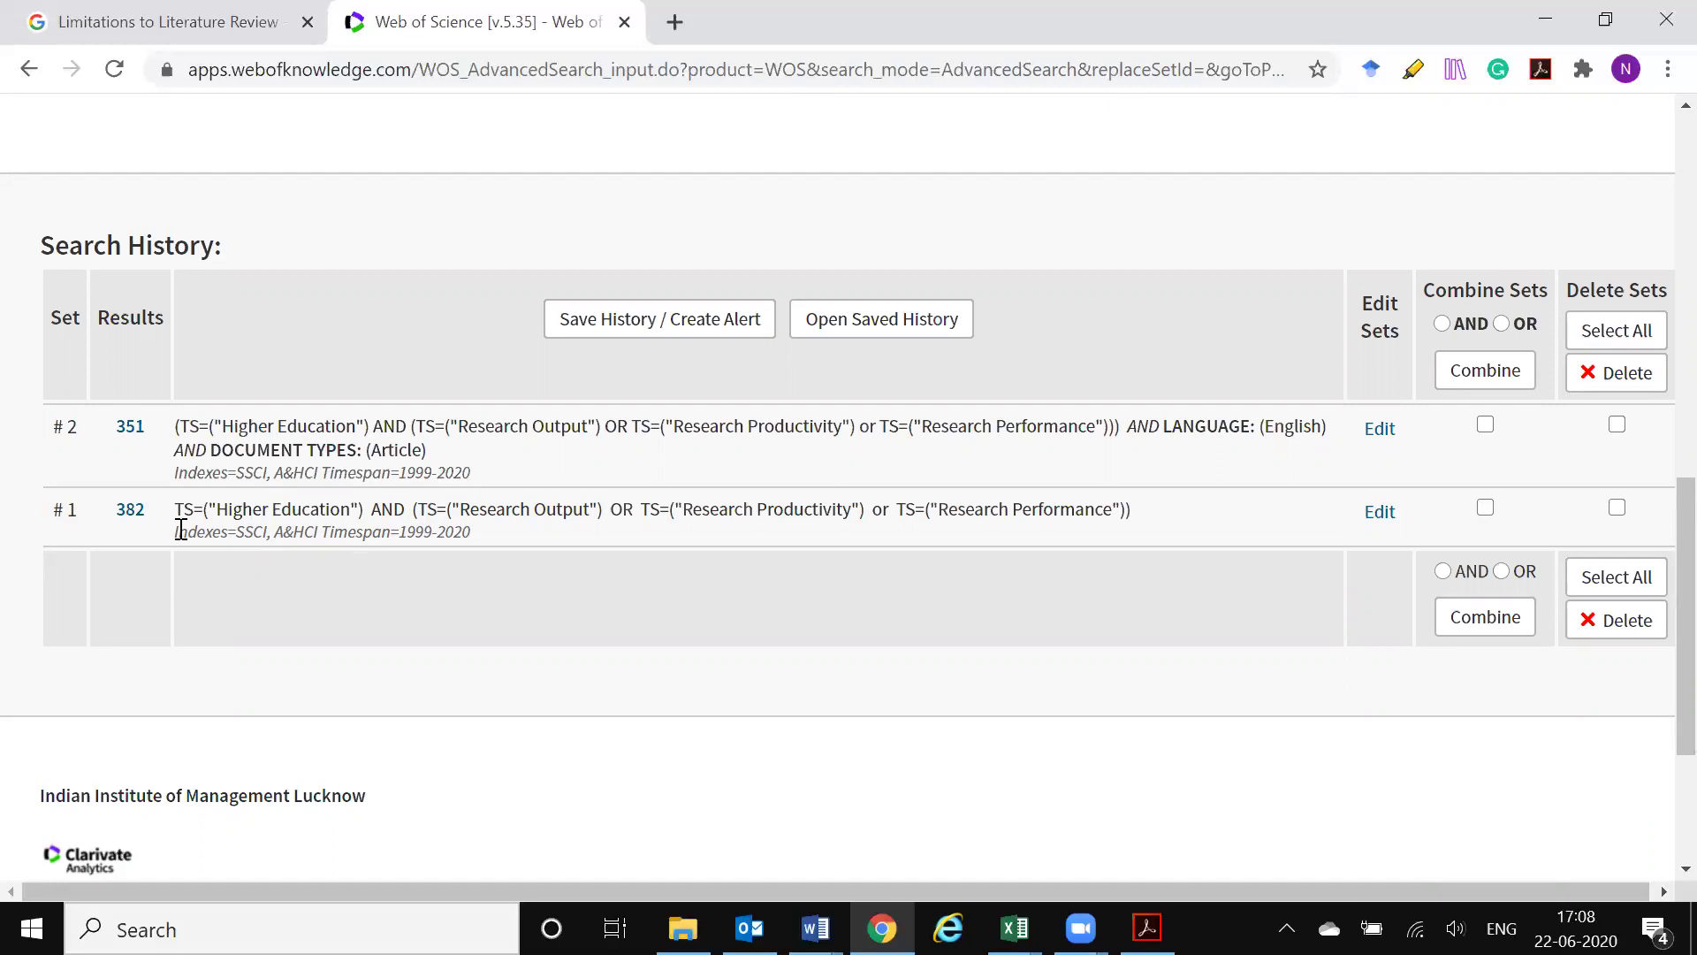
left_click(133, 431)
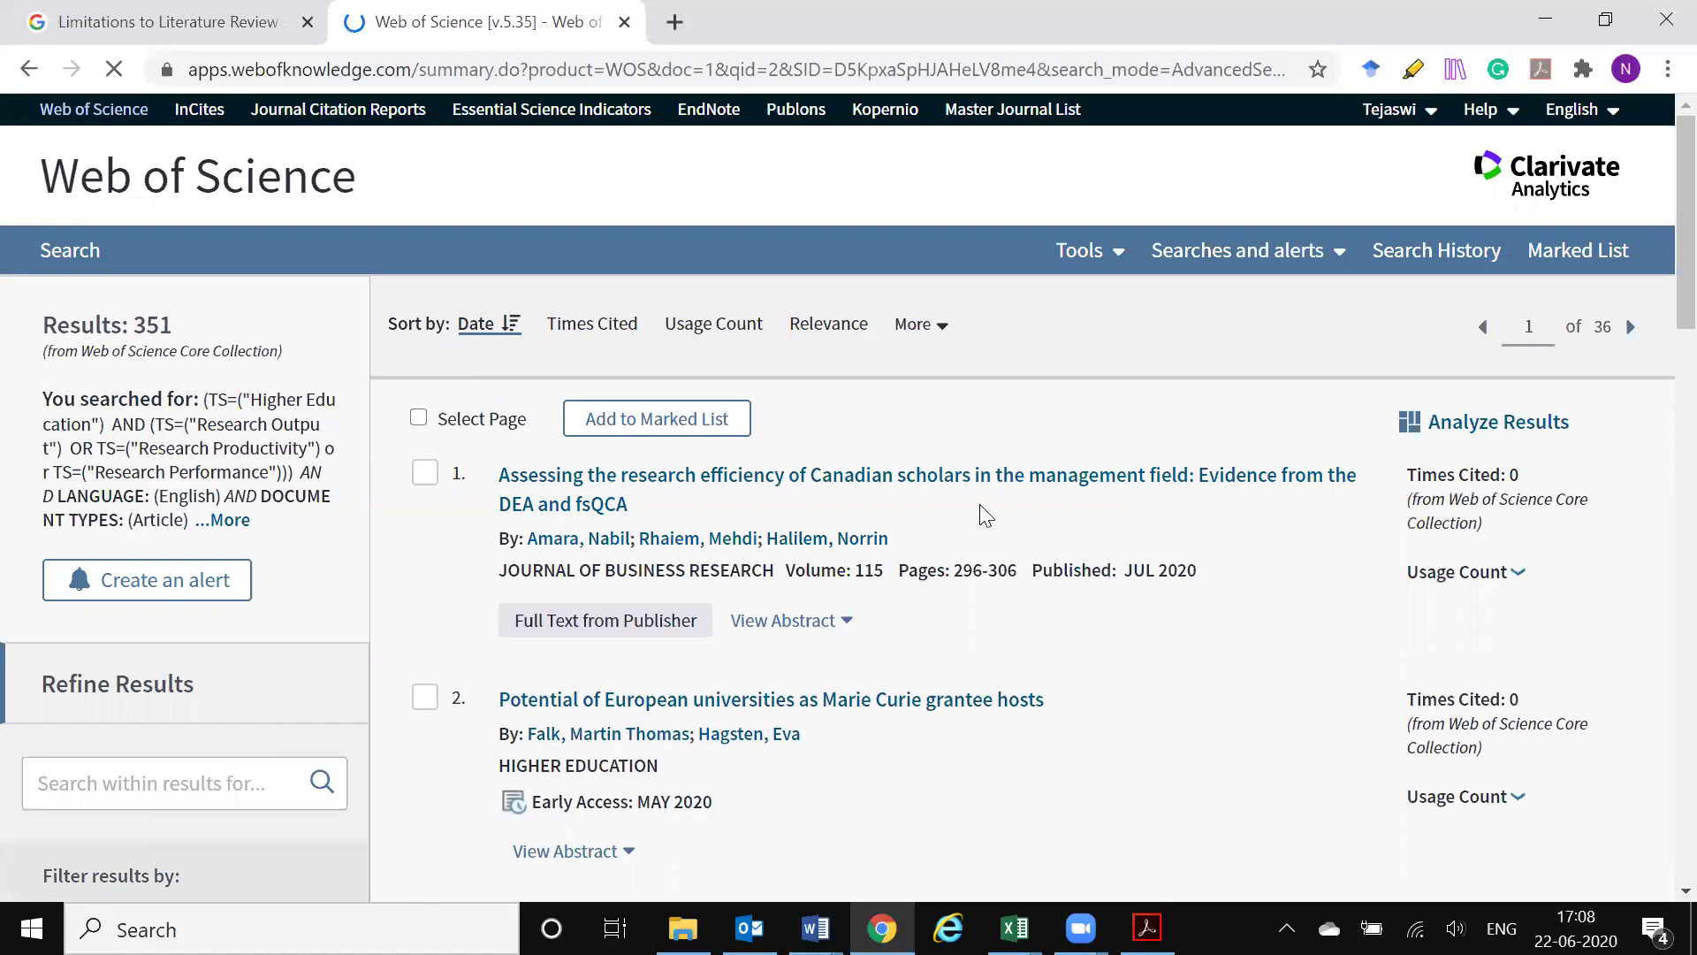
Look through the first page of search results, including its records and page navigation.
scroll(1122, 487, "down", 12)
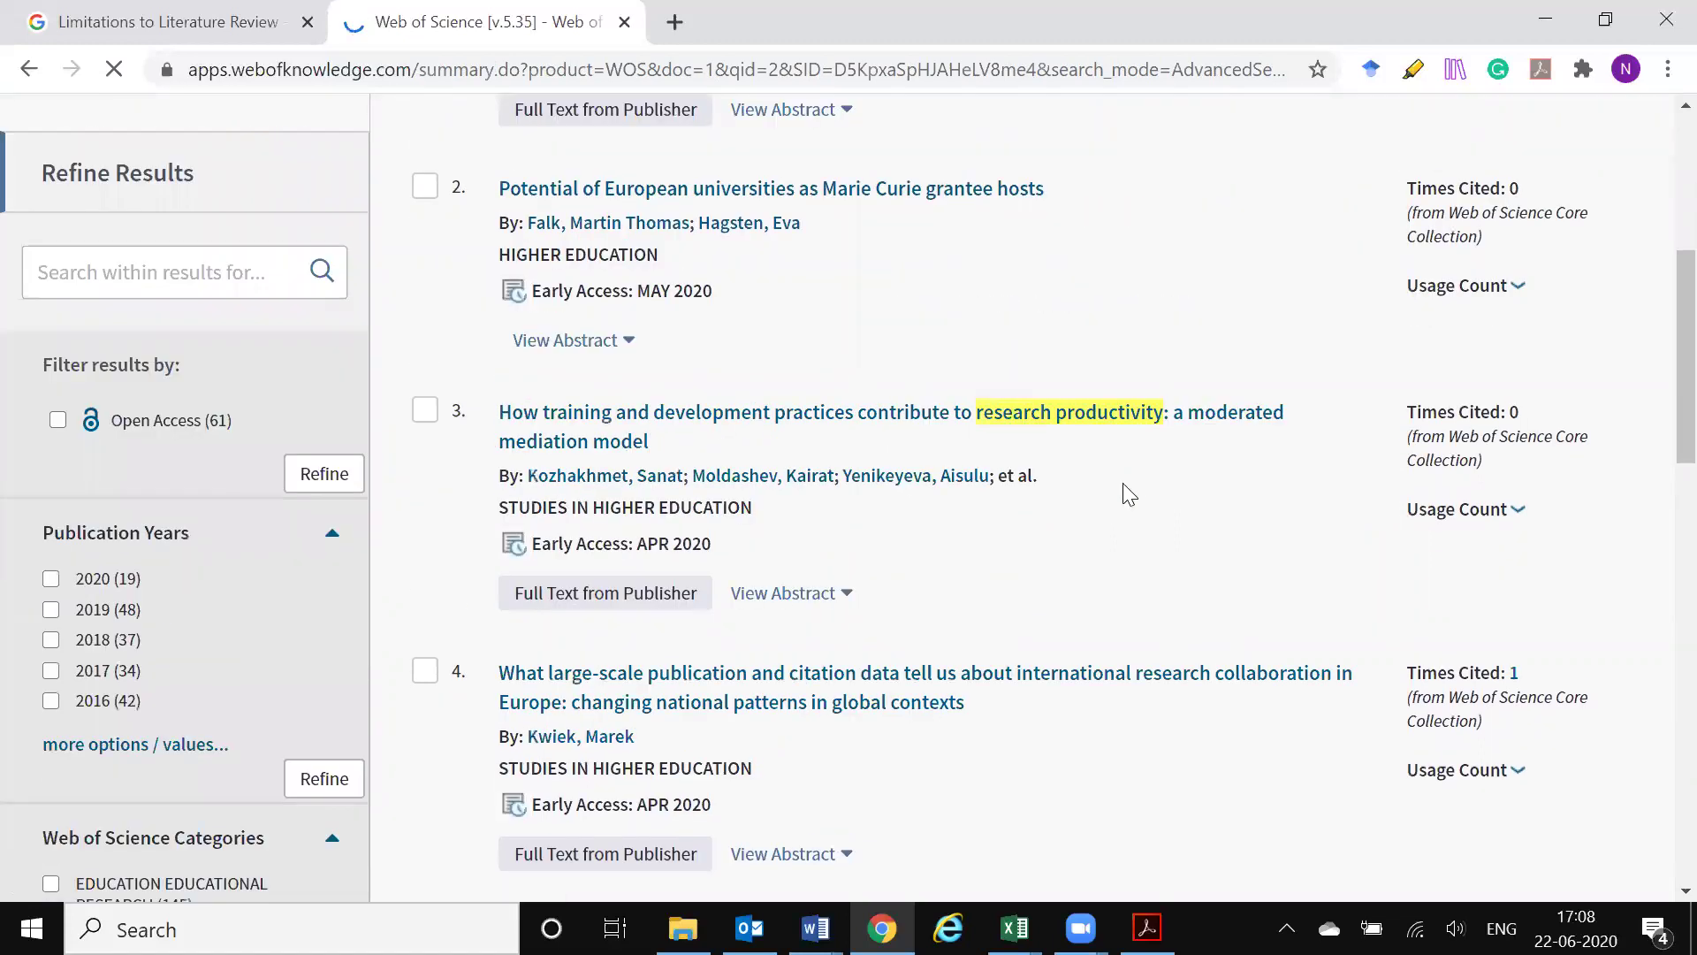
scroll(1119, 481, "down", 12)
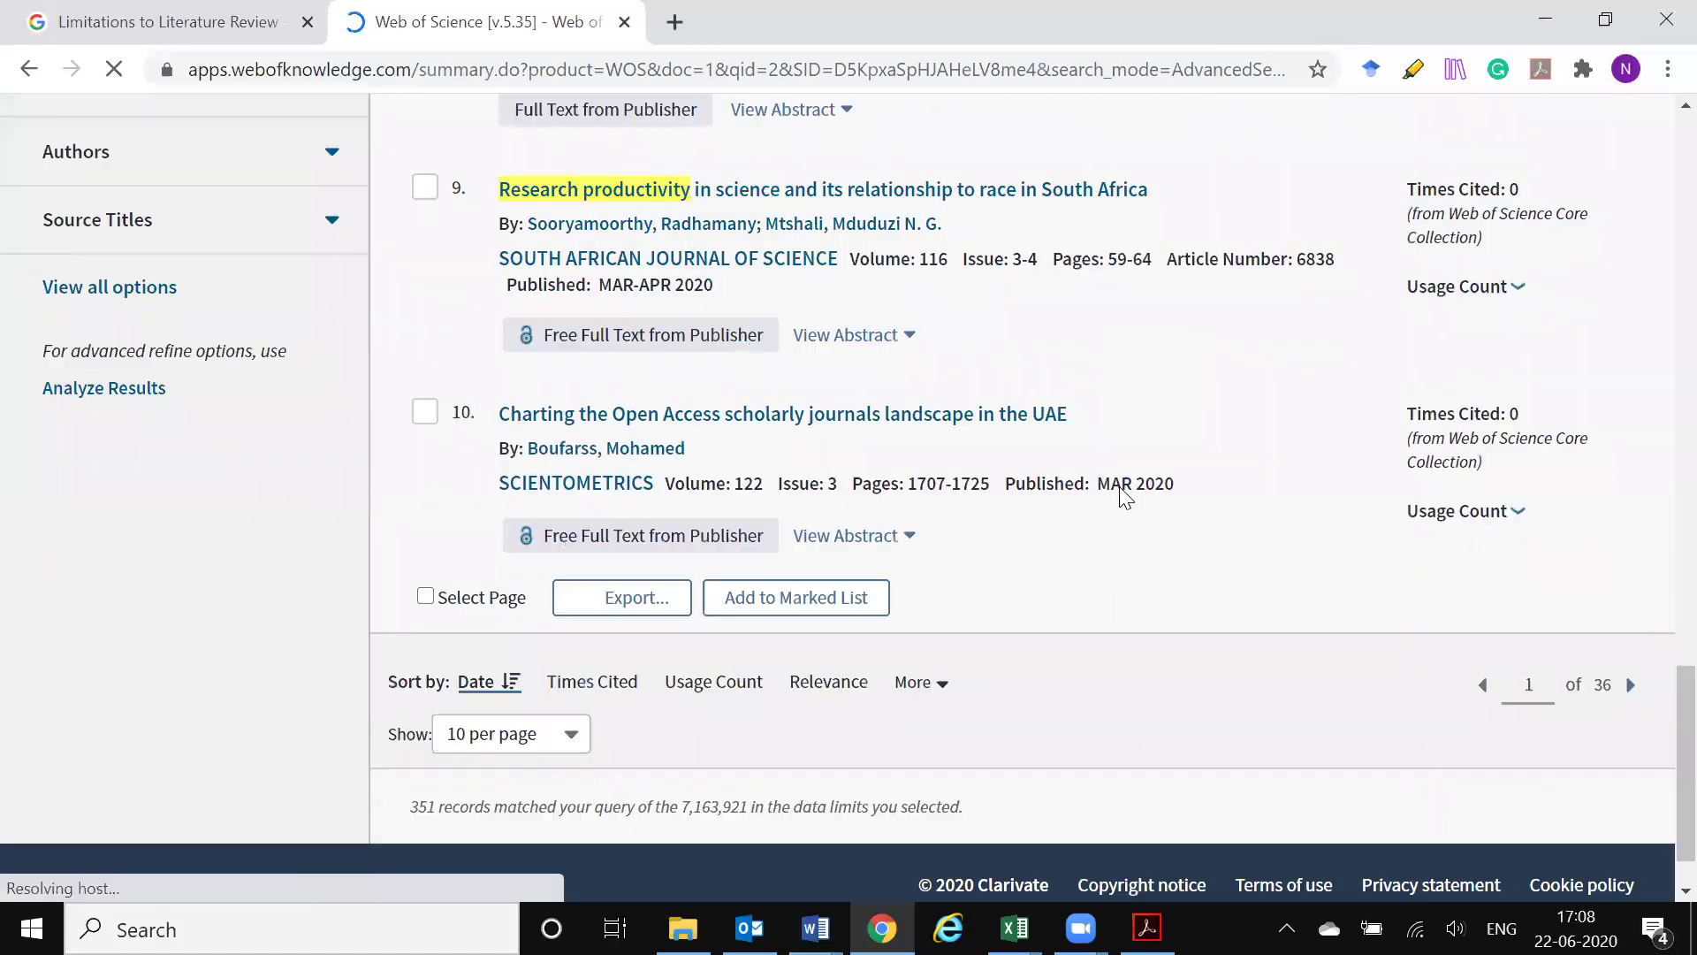
scroll(1122, 495, "down", 2)
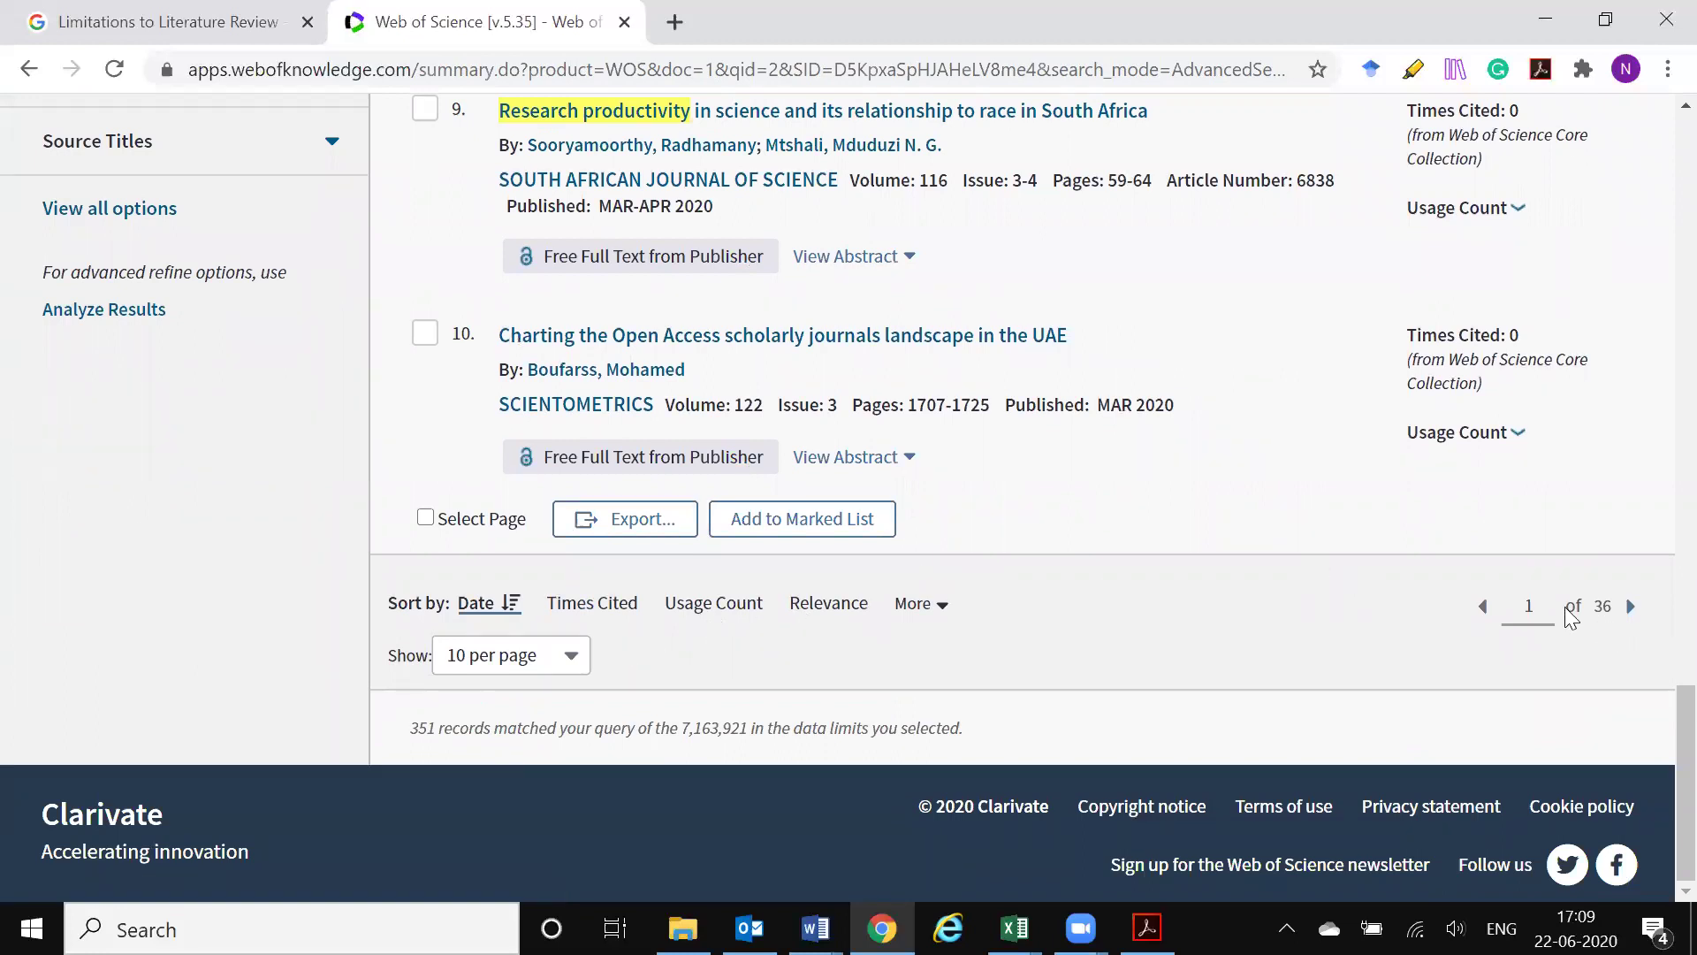
scroll(1177, 532, "up", 3)
scroll(1178, 534, "up", 20)
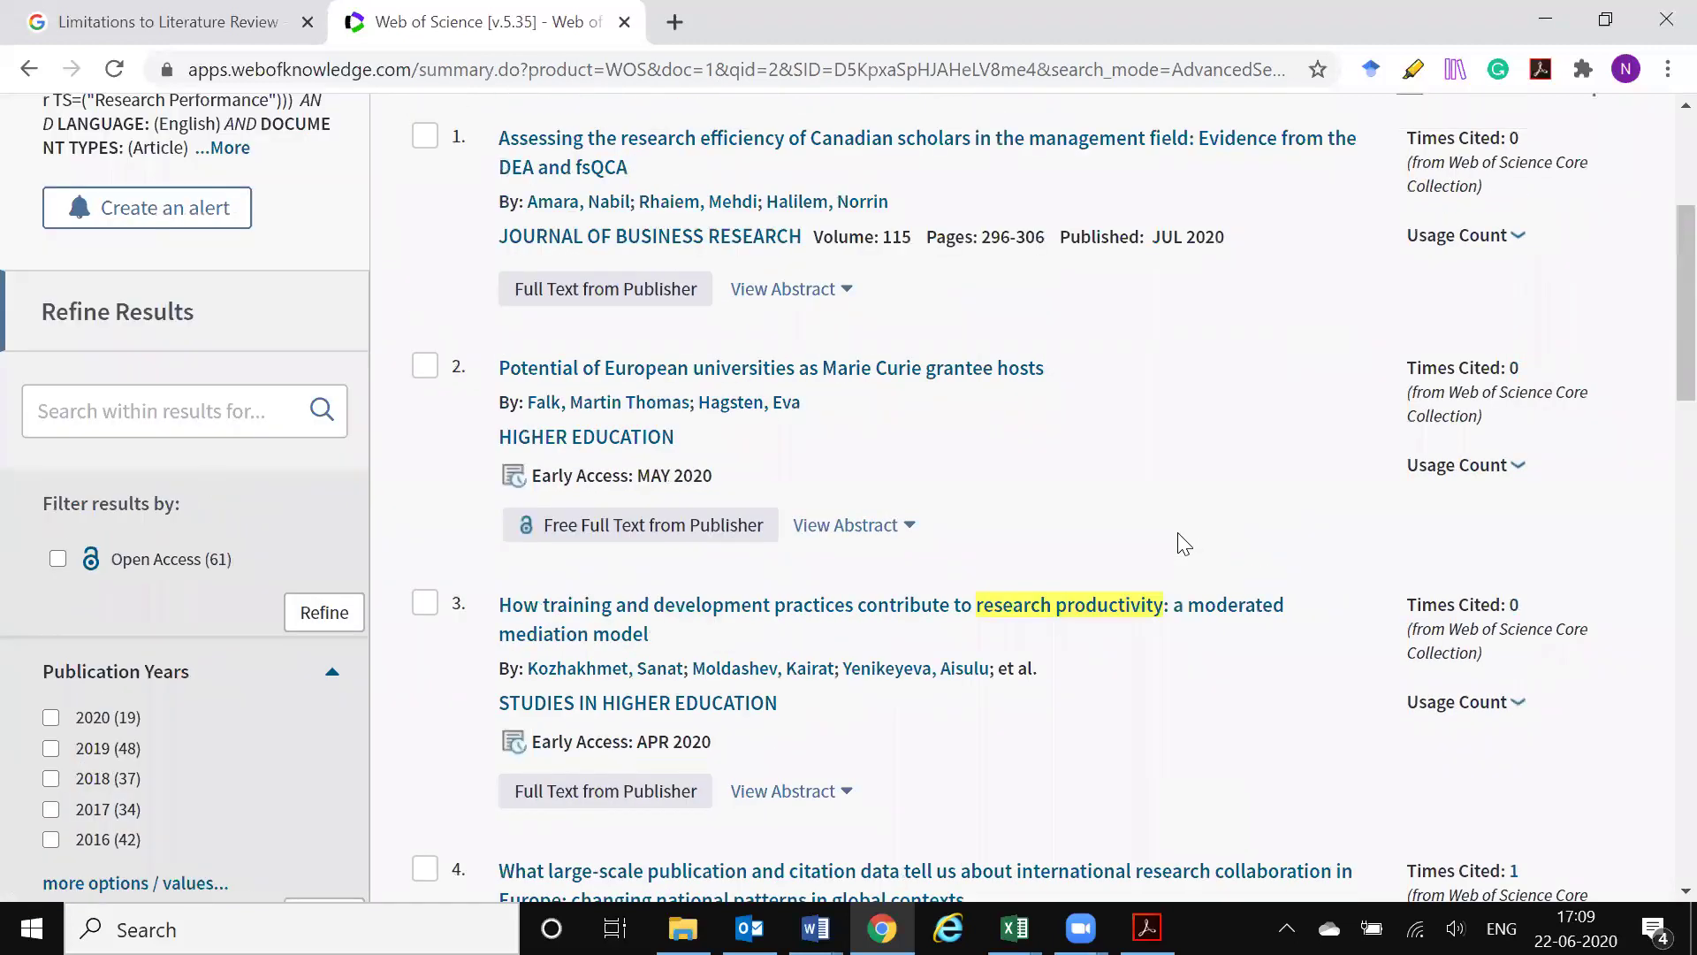
scroll(1184, 543, "up", 4)
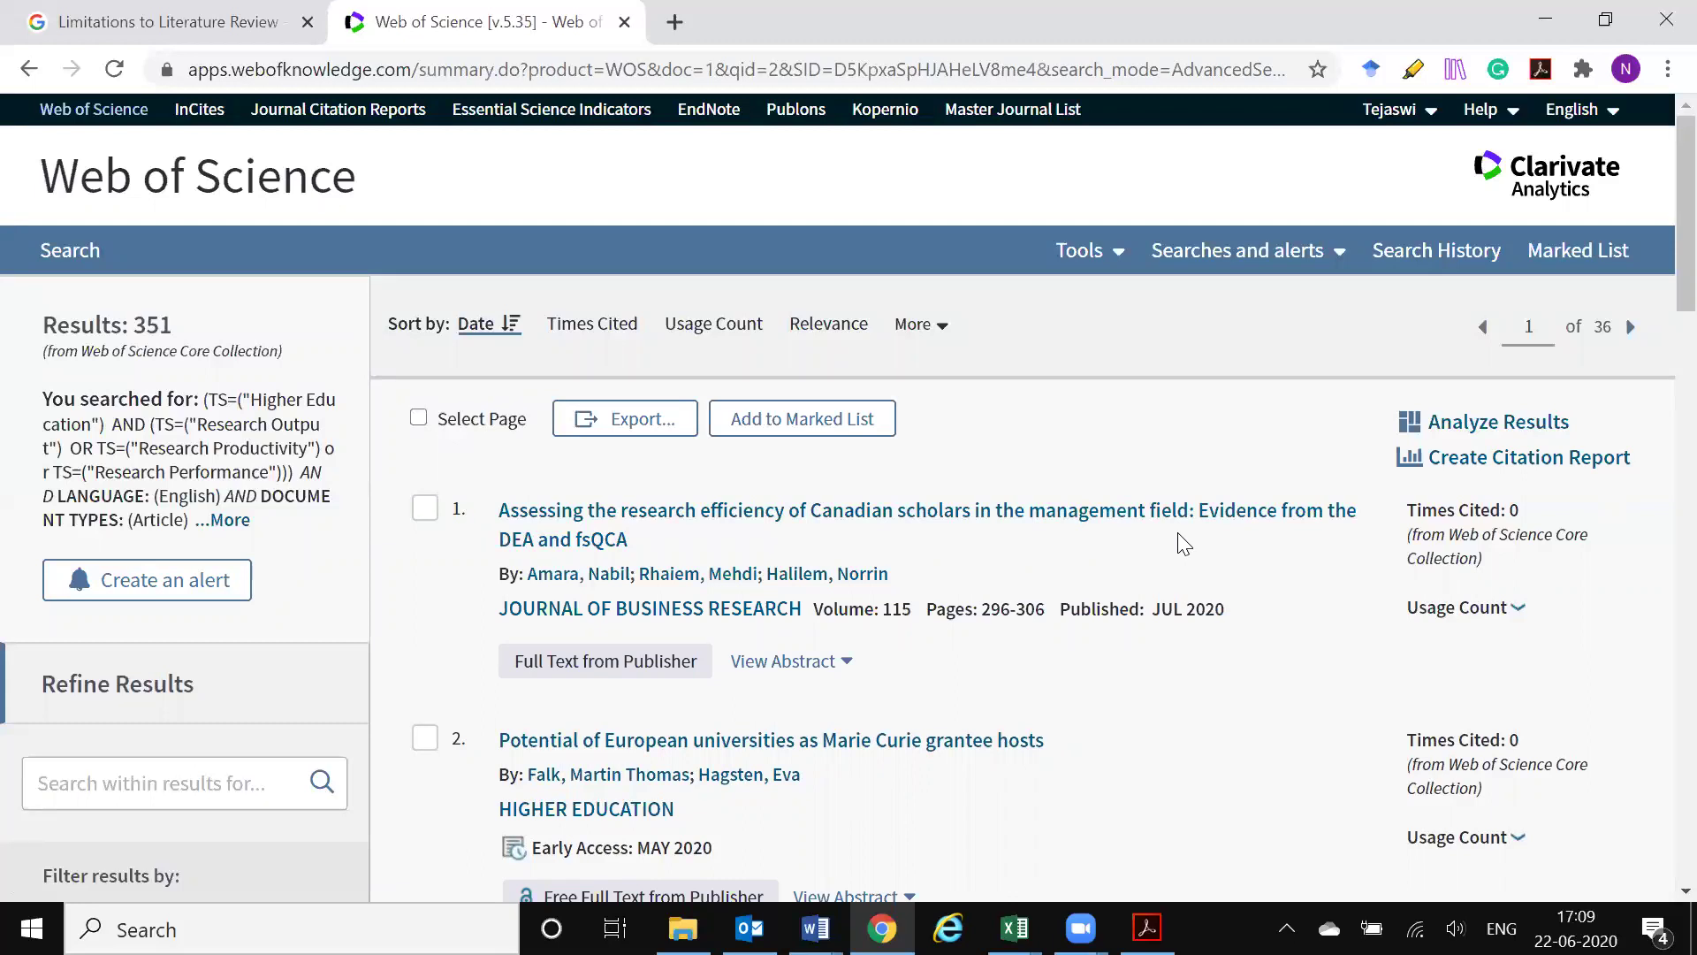
Open the full list of Web of Science Categories available for refining the results.
scroll(339, 477, "down", 6)
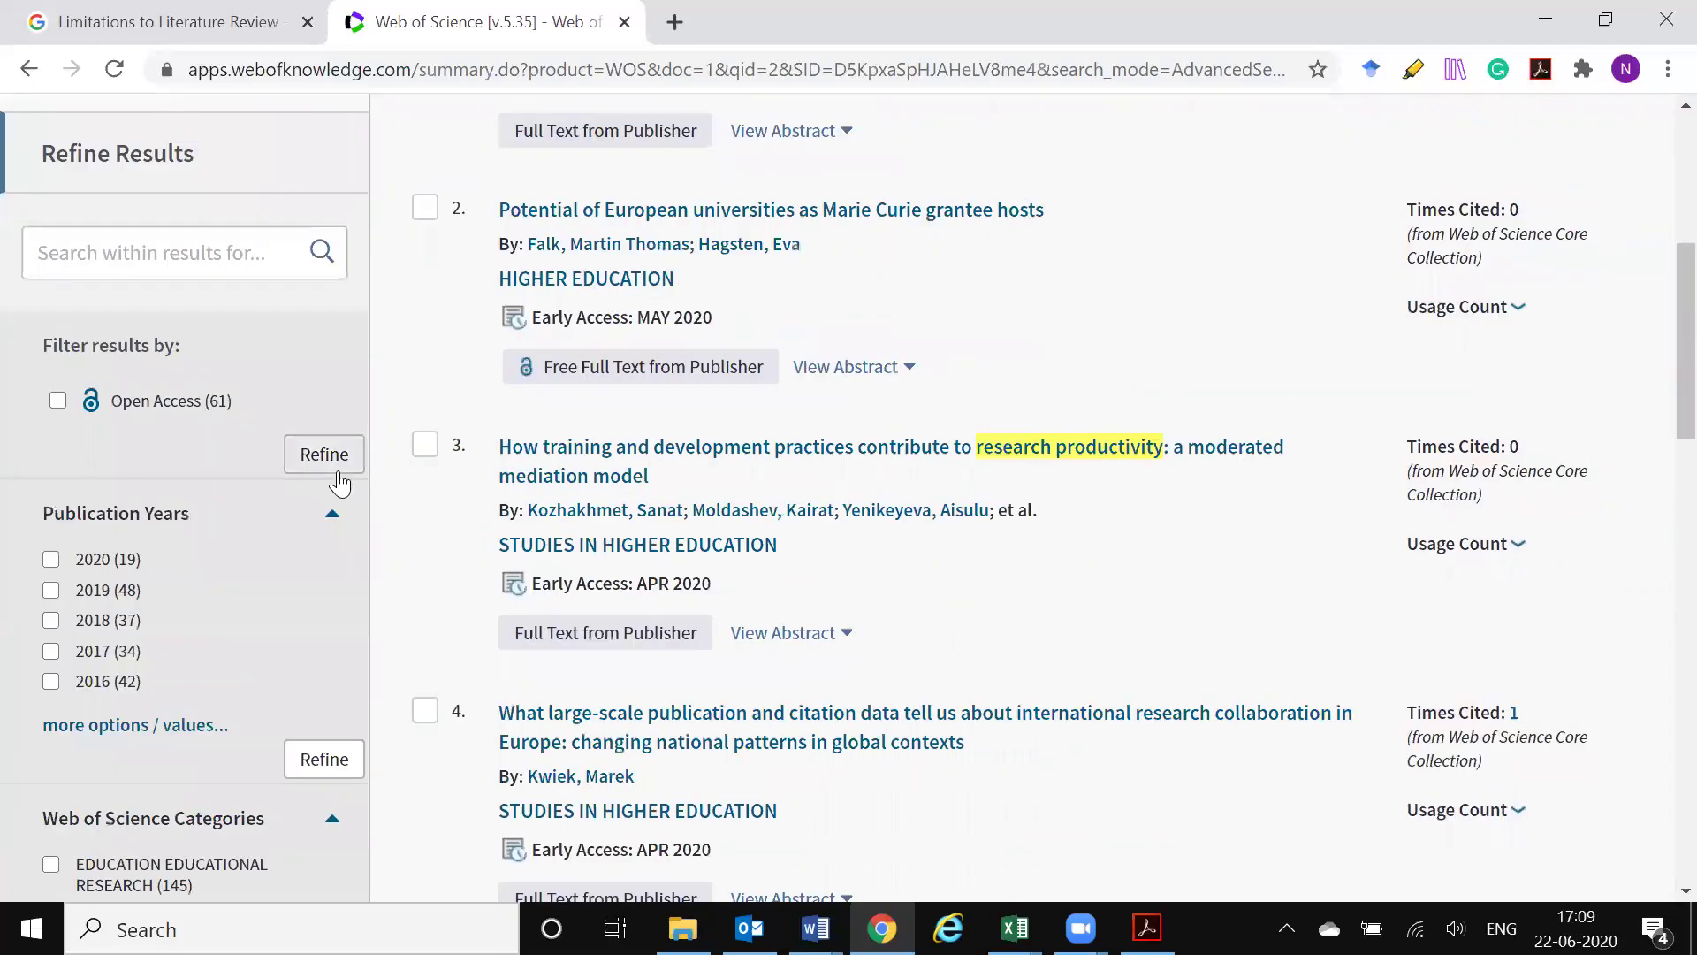
scroll(340, 482, "down", 5)
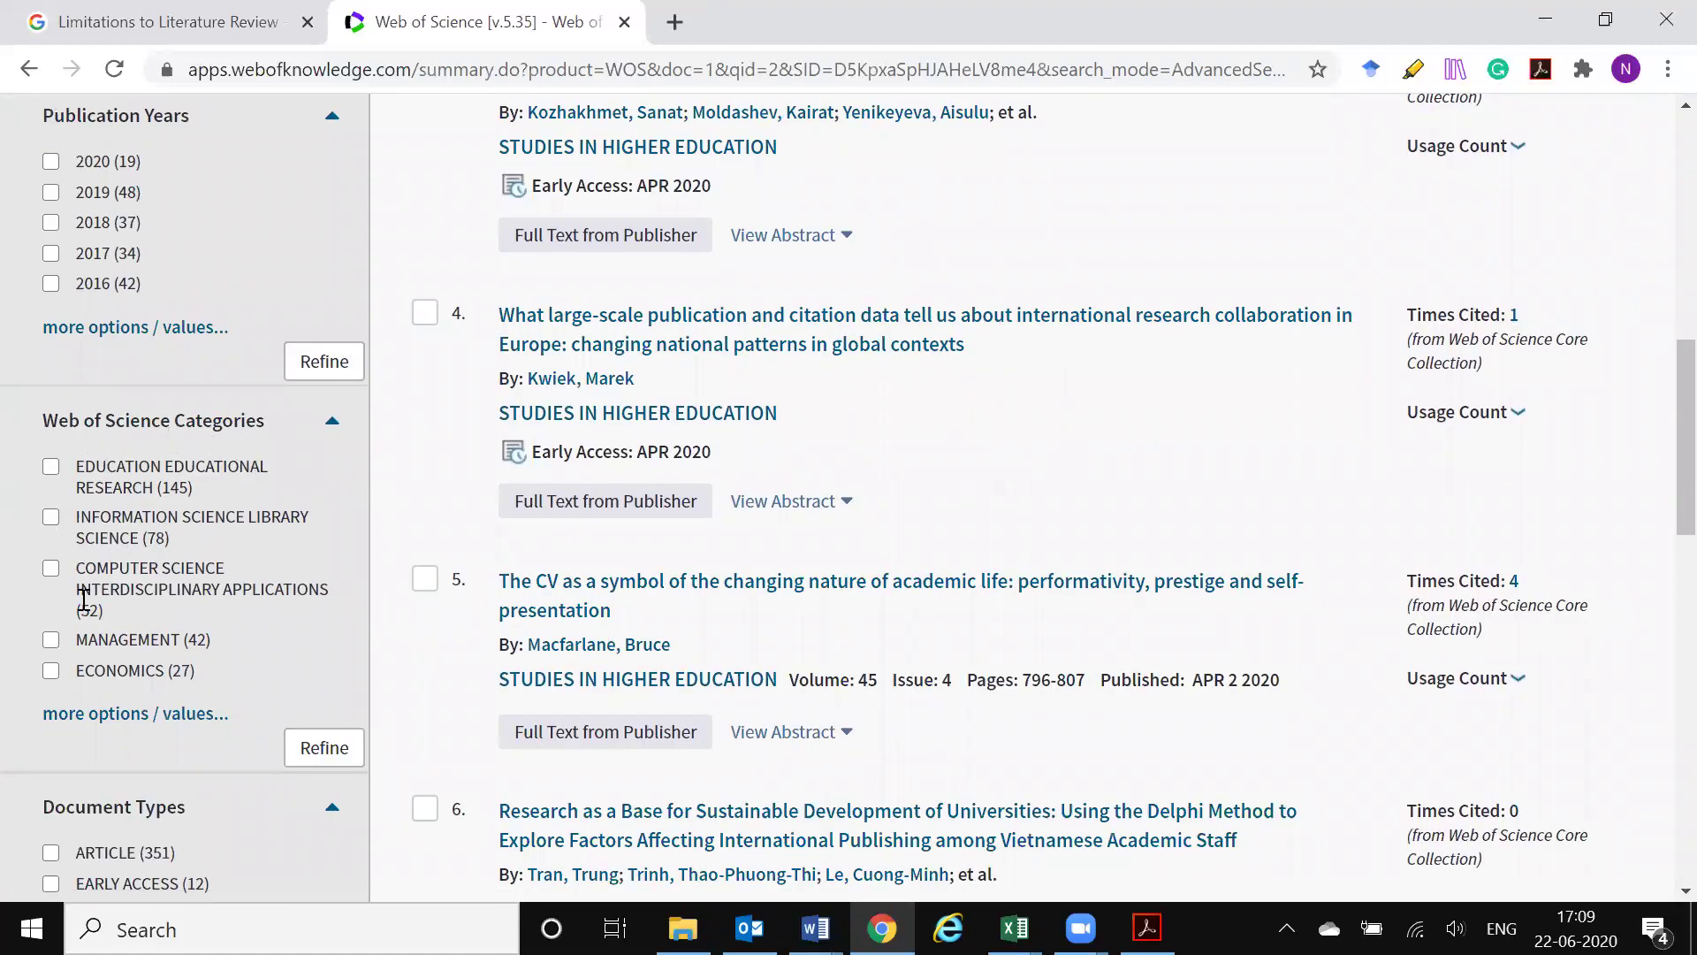
left_click(167, 717)
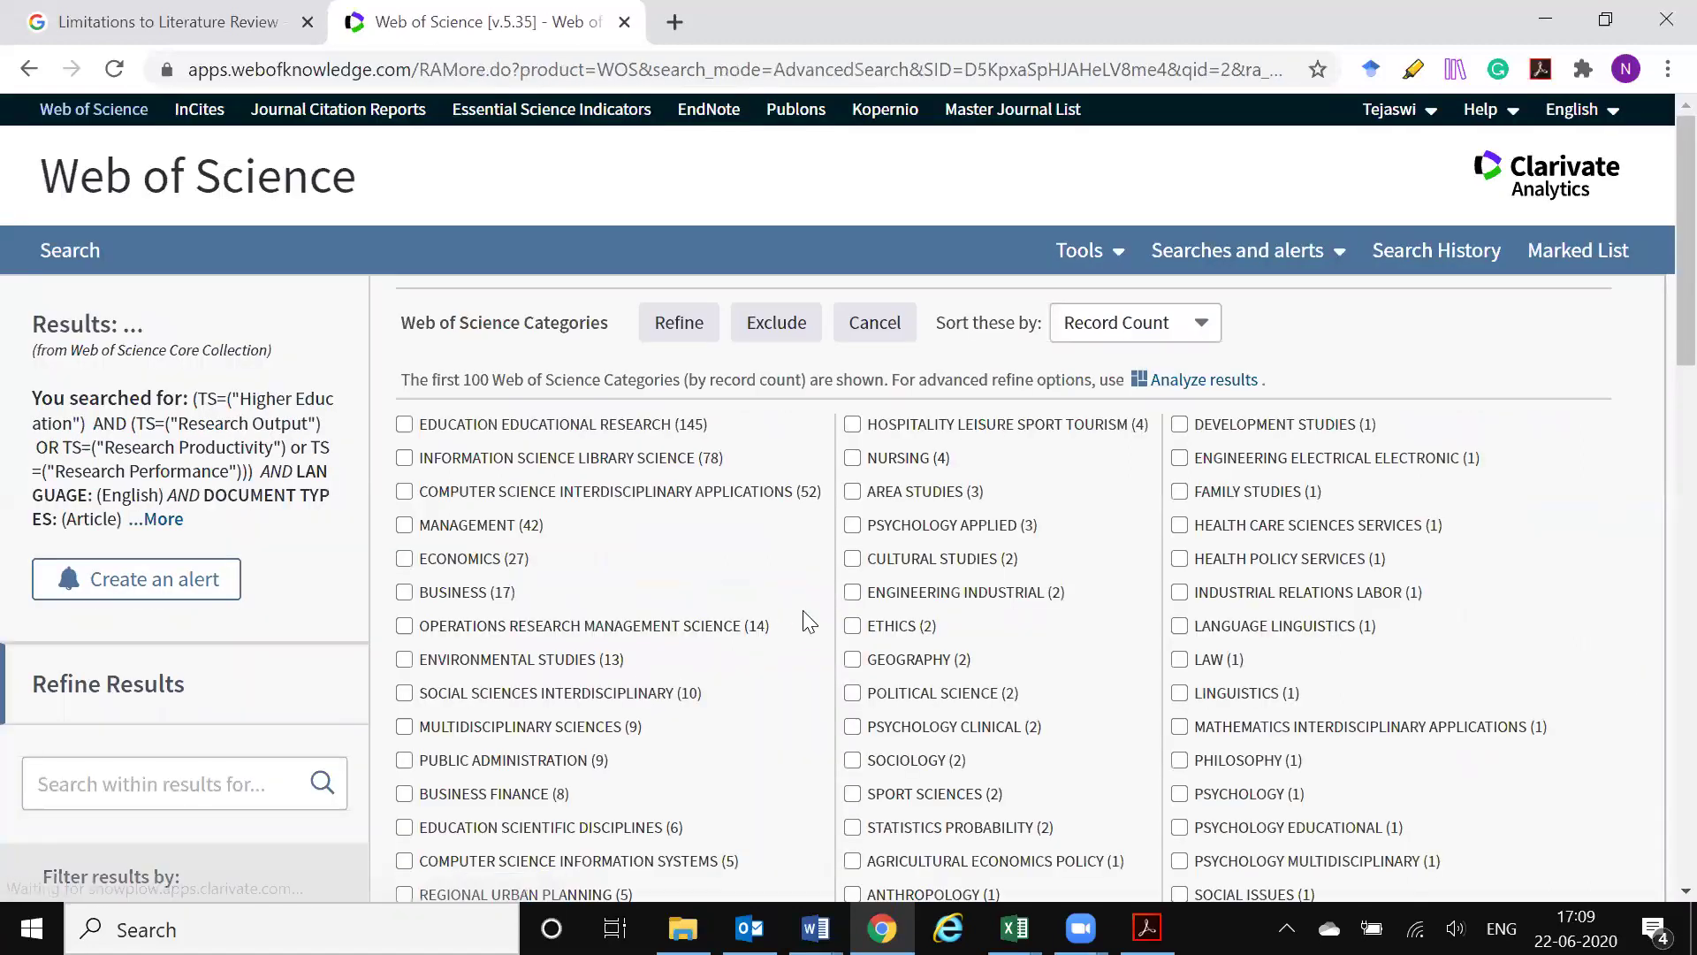
scroll(802, 619, "down", 3)
scroll(803, 619, "up", 2)
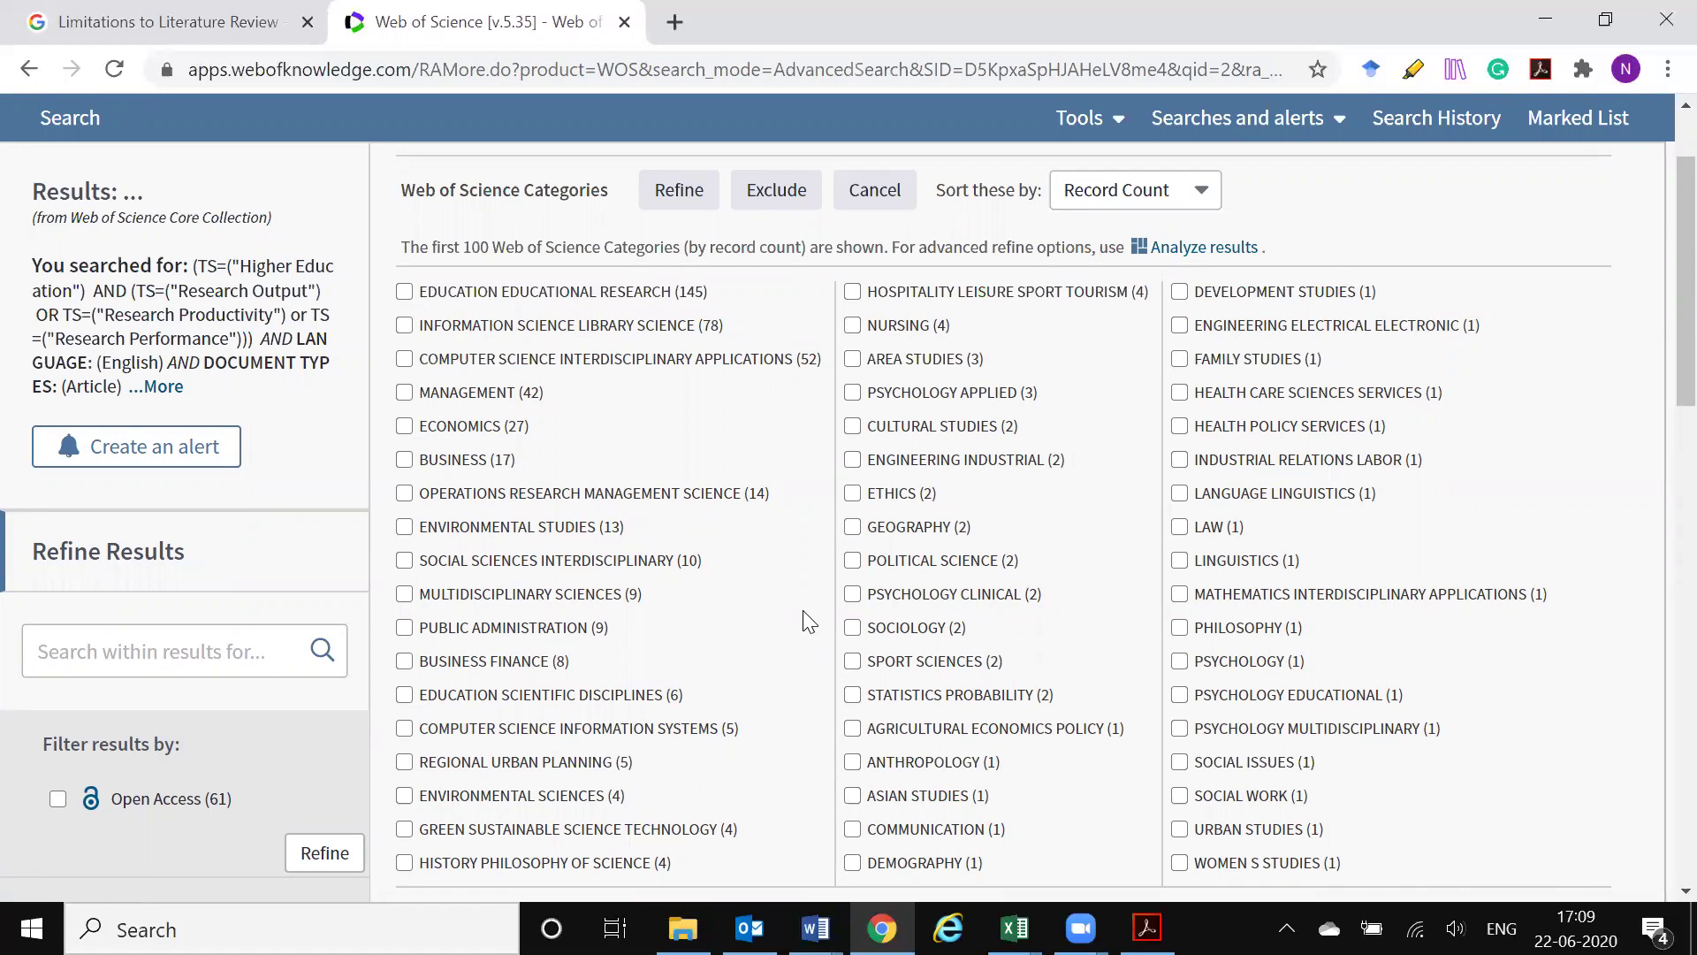
Select the categories Education Educational Research, Information Science Library Science, Management, Economics and Business.
left_click(404, 326)
left_click(404, 393)
left_click(404, 426)
left_click(404, 459)
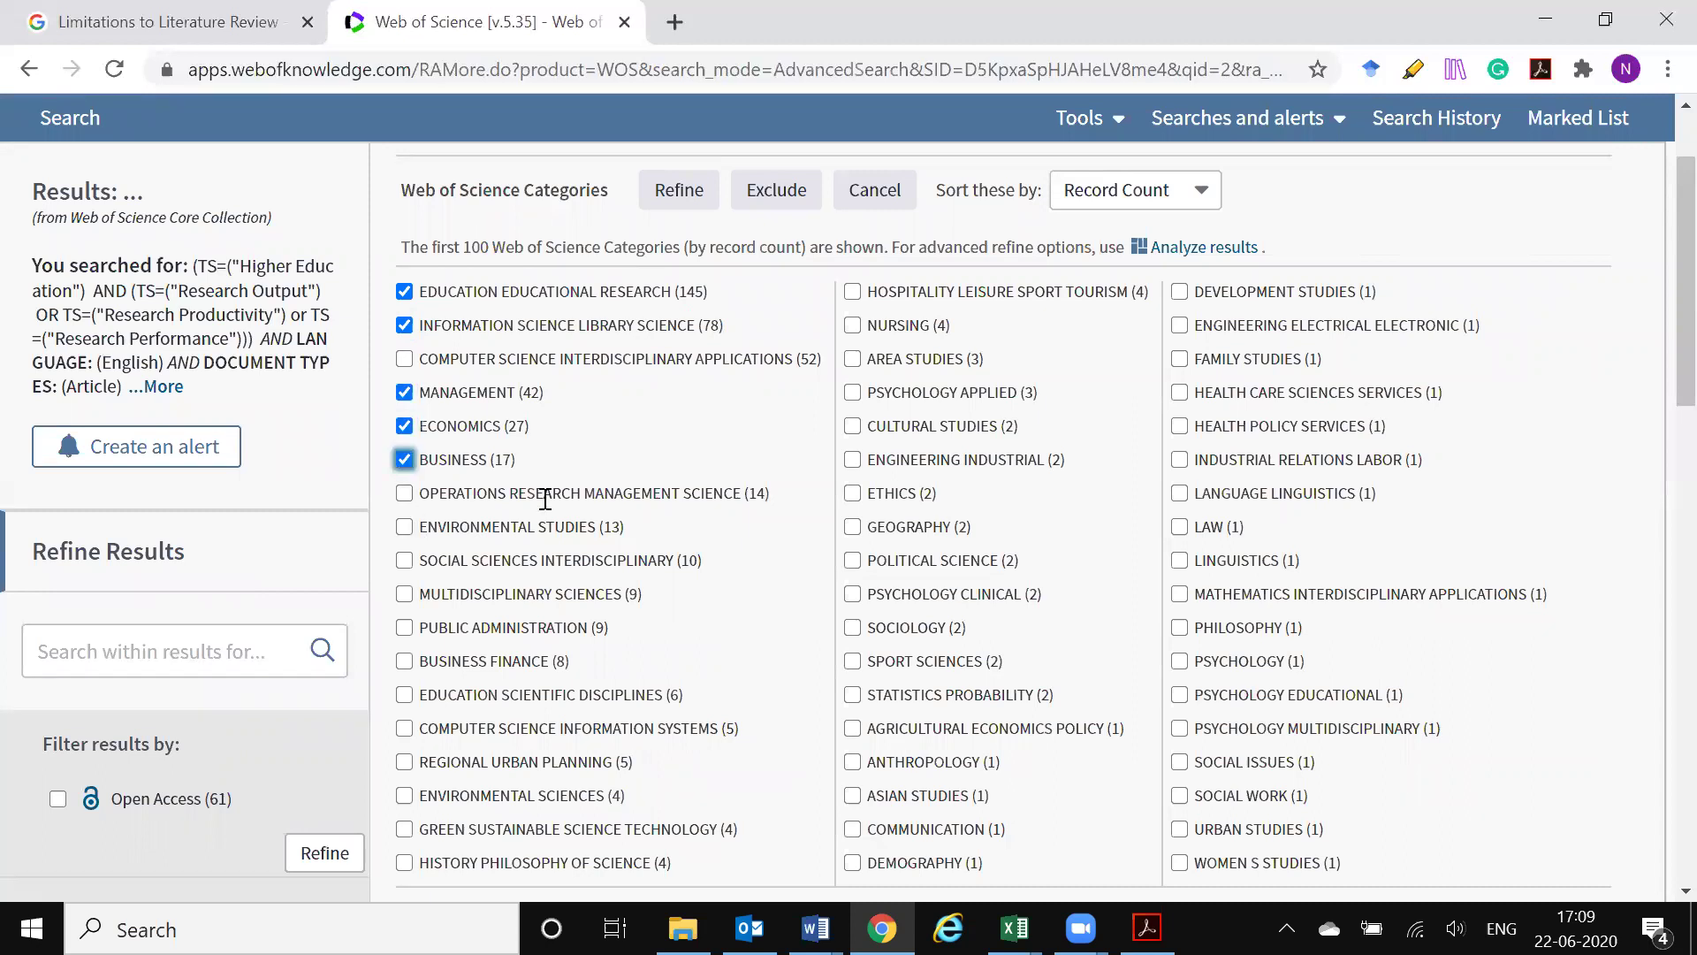
Add Social Sciences Interdisciplinary, Multidisciplinary Sciences and Business Finance to the selected categories.
scroll(550, 500, "down", 1)
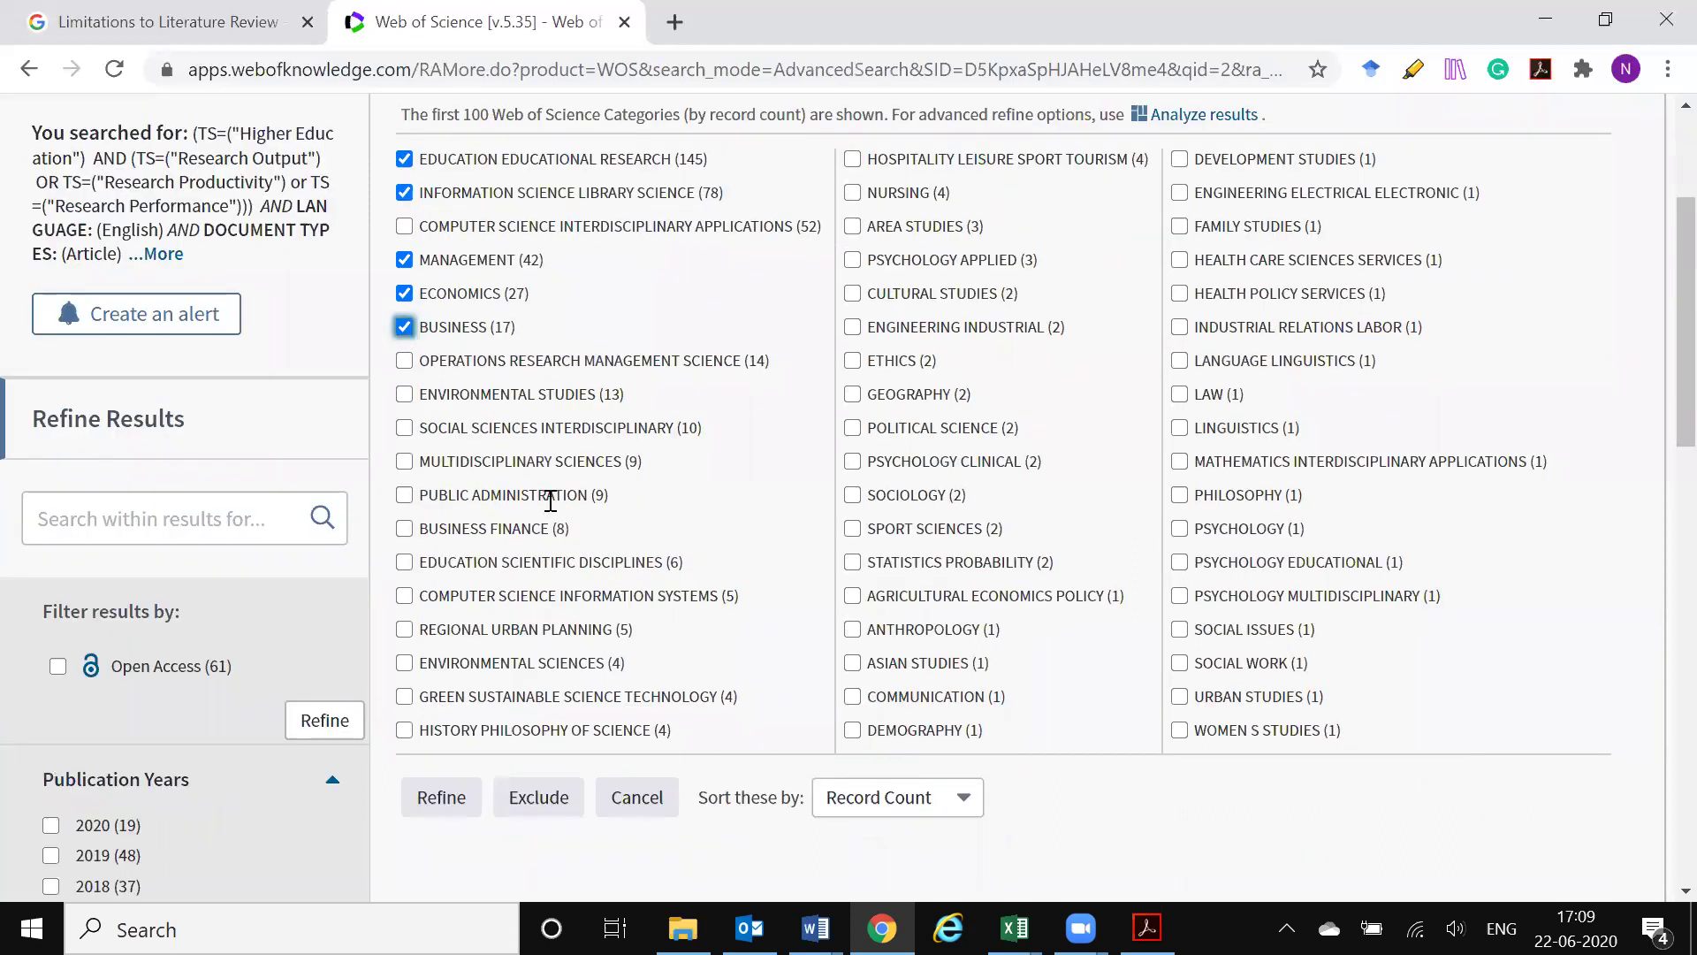
left_click(404, 428)
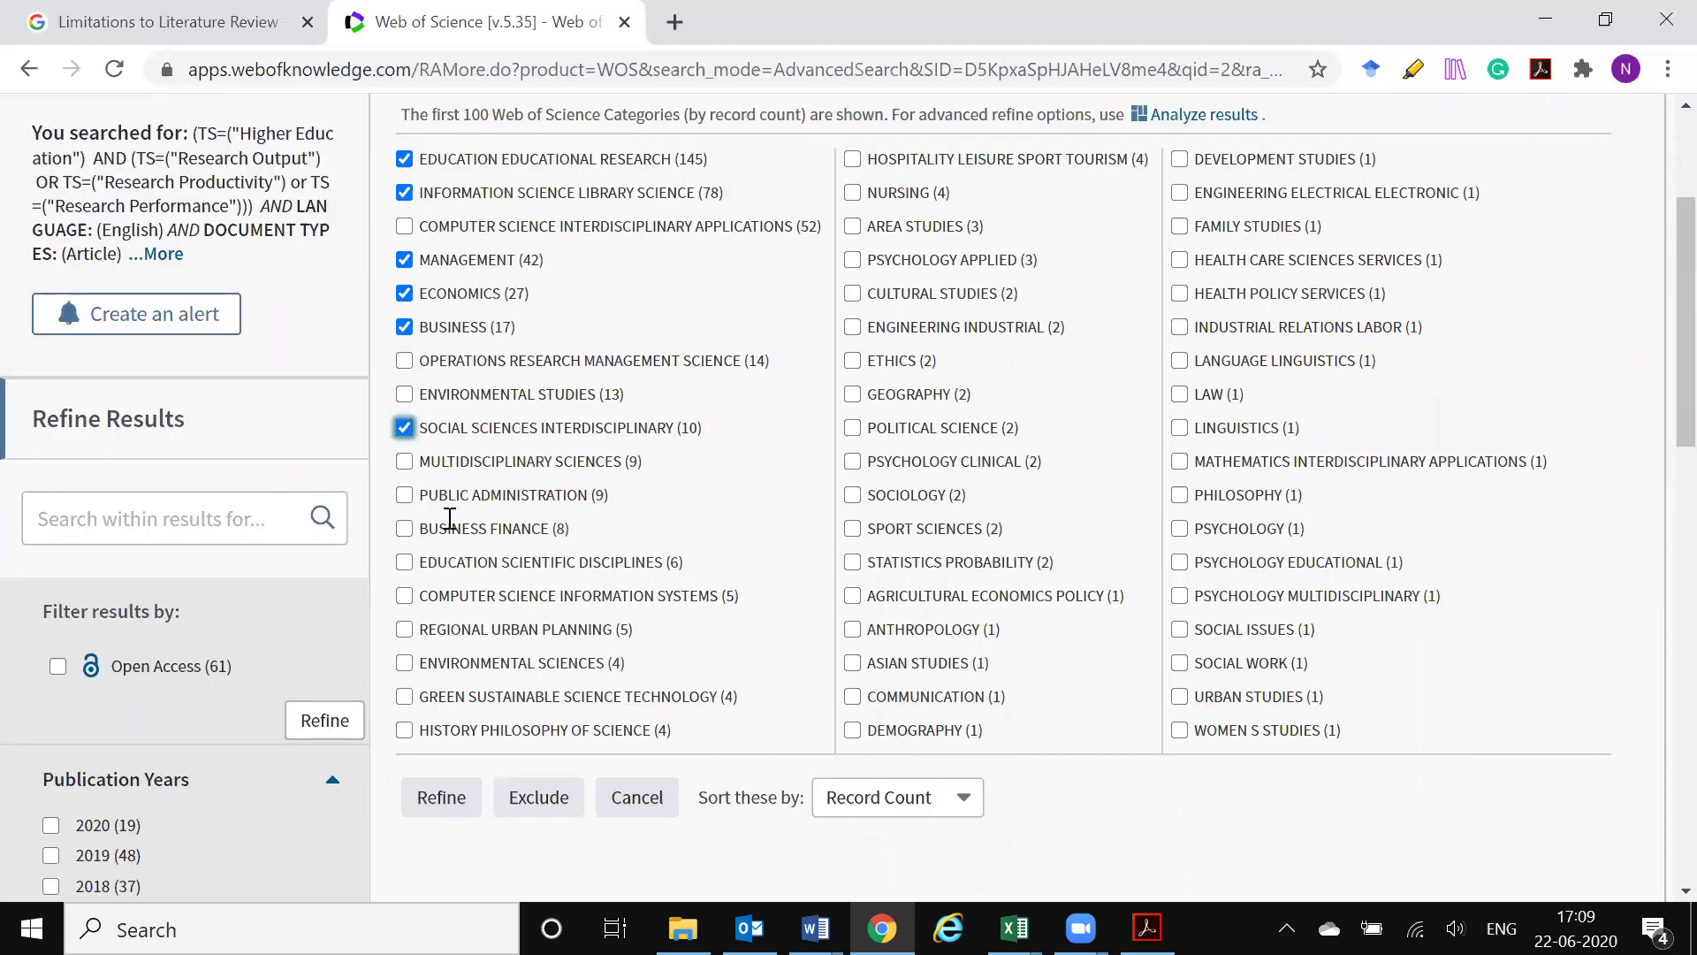
left_click(404, 461)
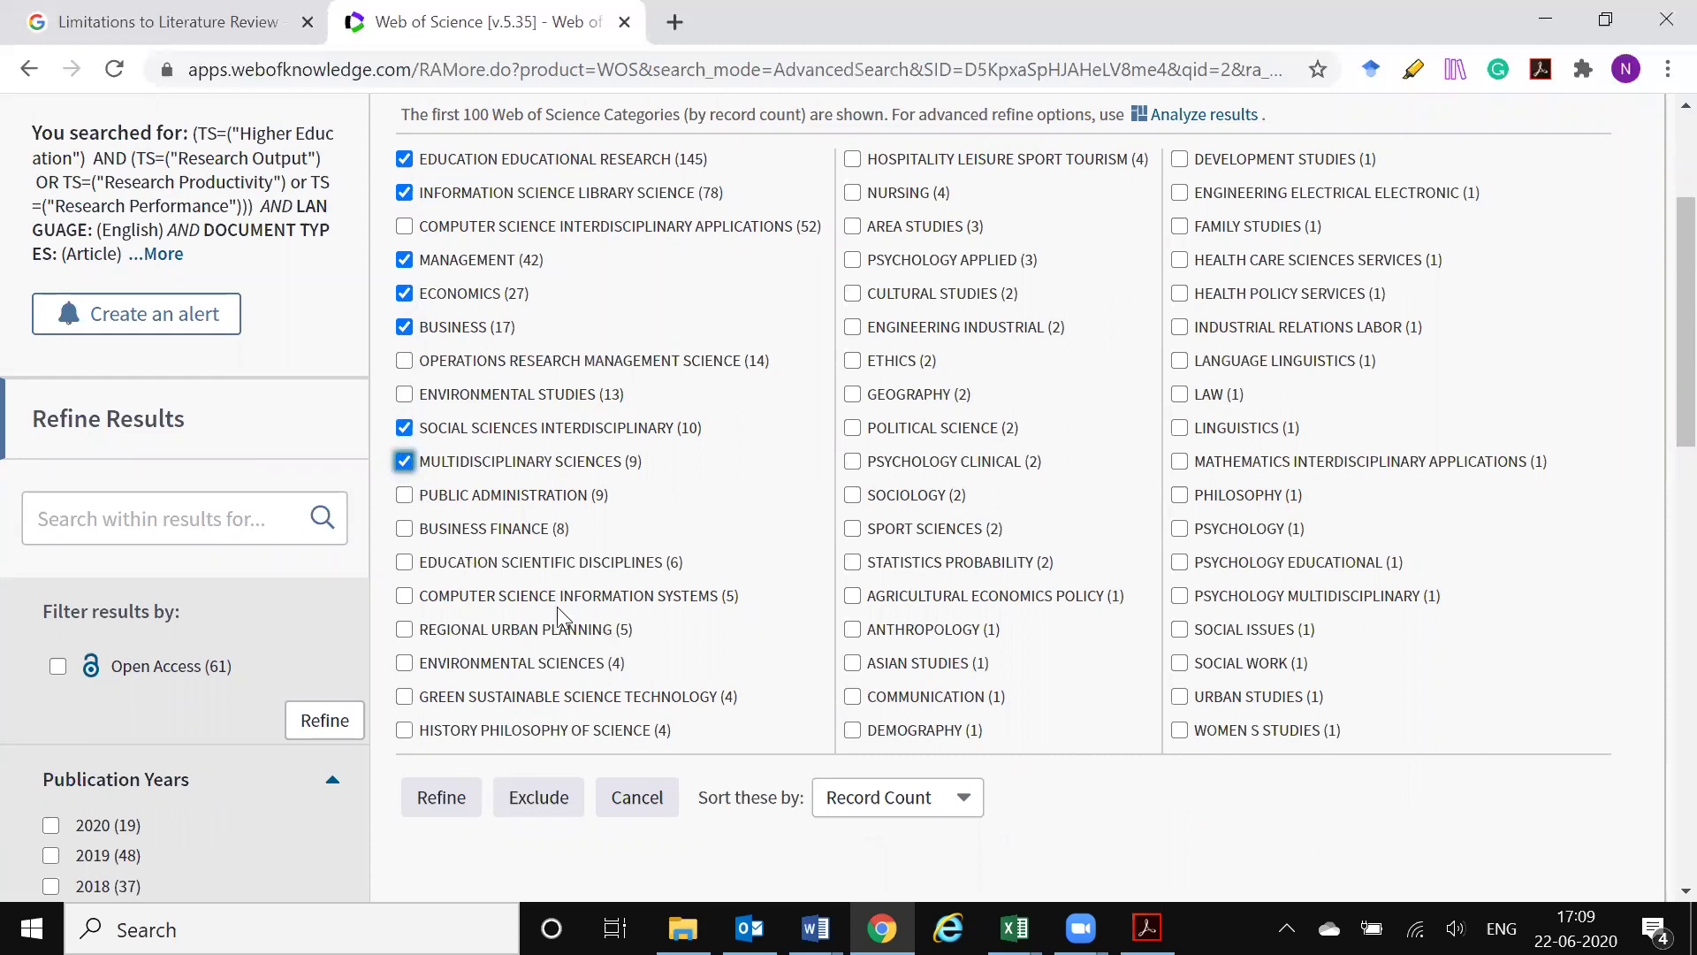
left_click(404, 529)
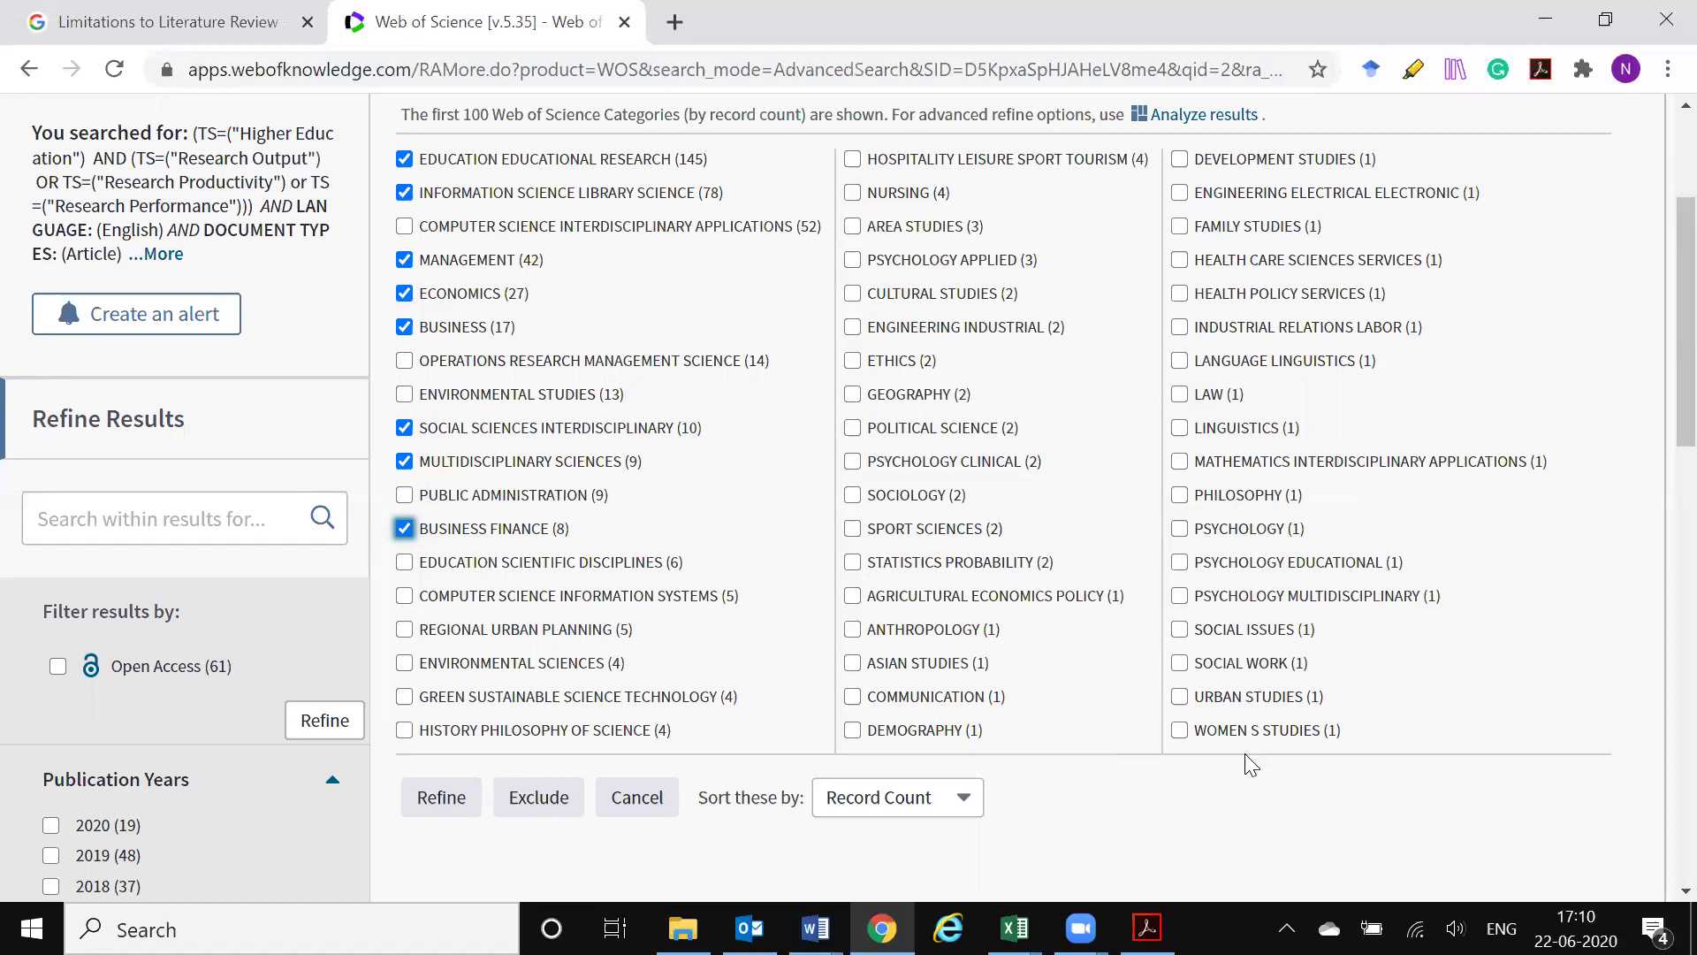
Include the Women S Studies category and refine the search results by all selected categories.
left_click(1182, 730)
scroll(1443, 595, "down", 3)
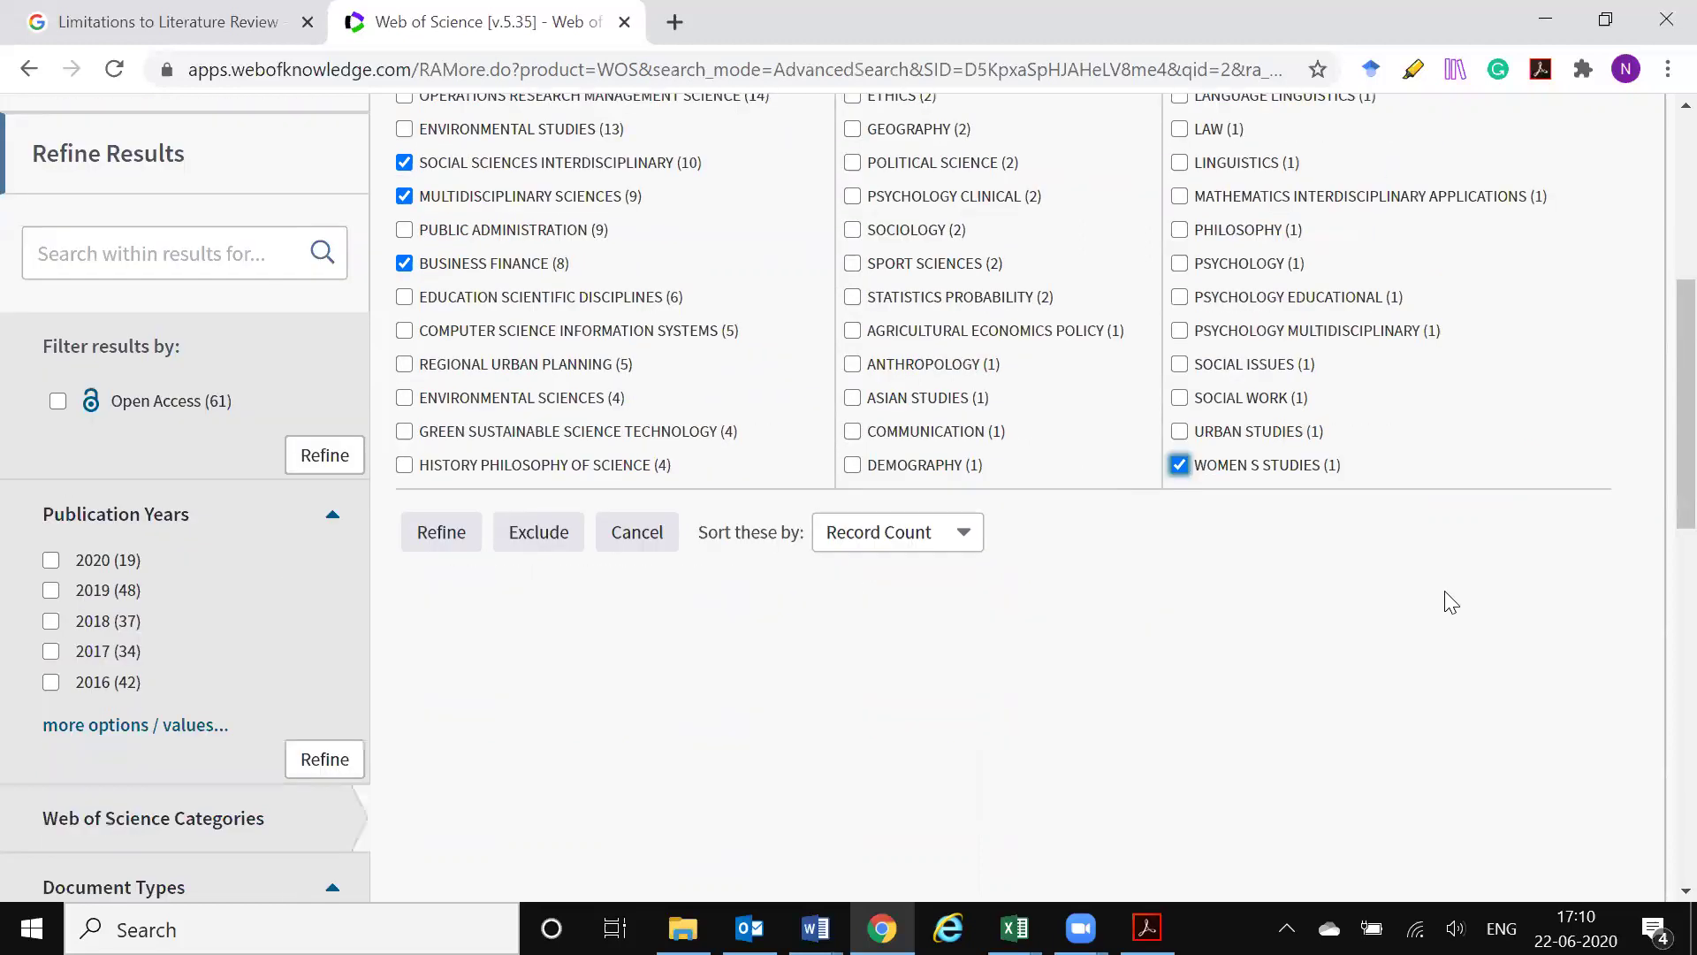
scroll(1443, 595, "up", 3)
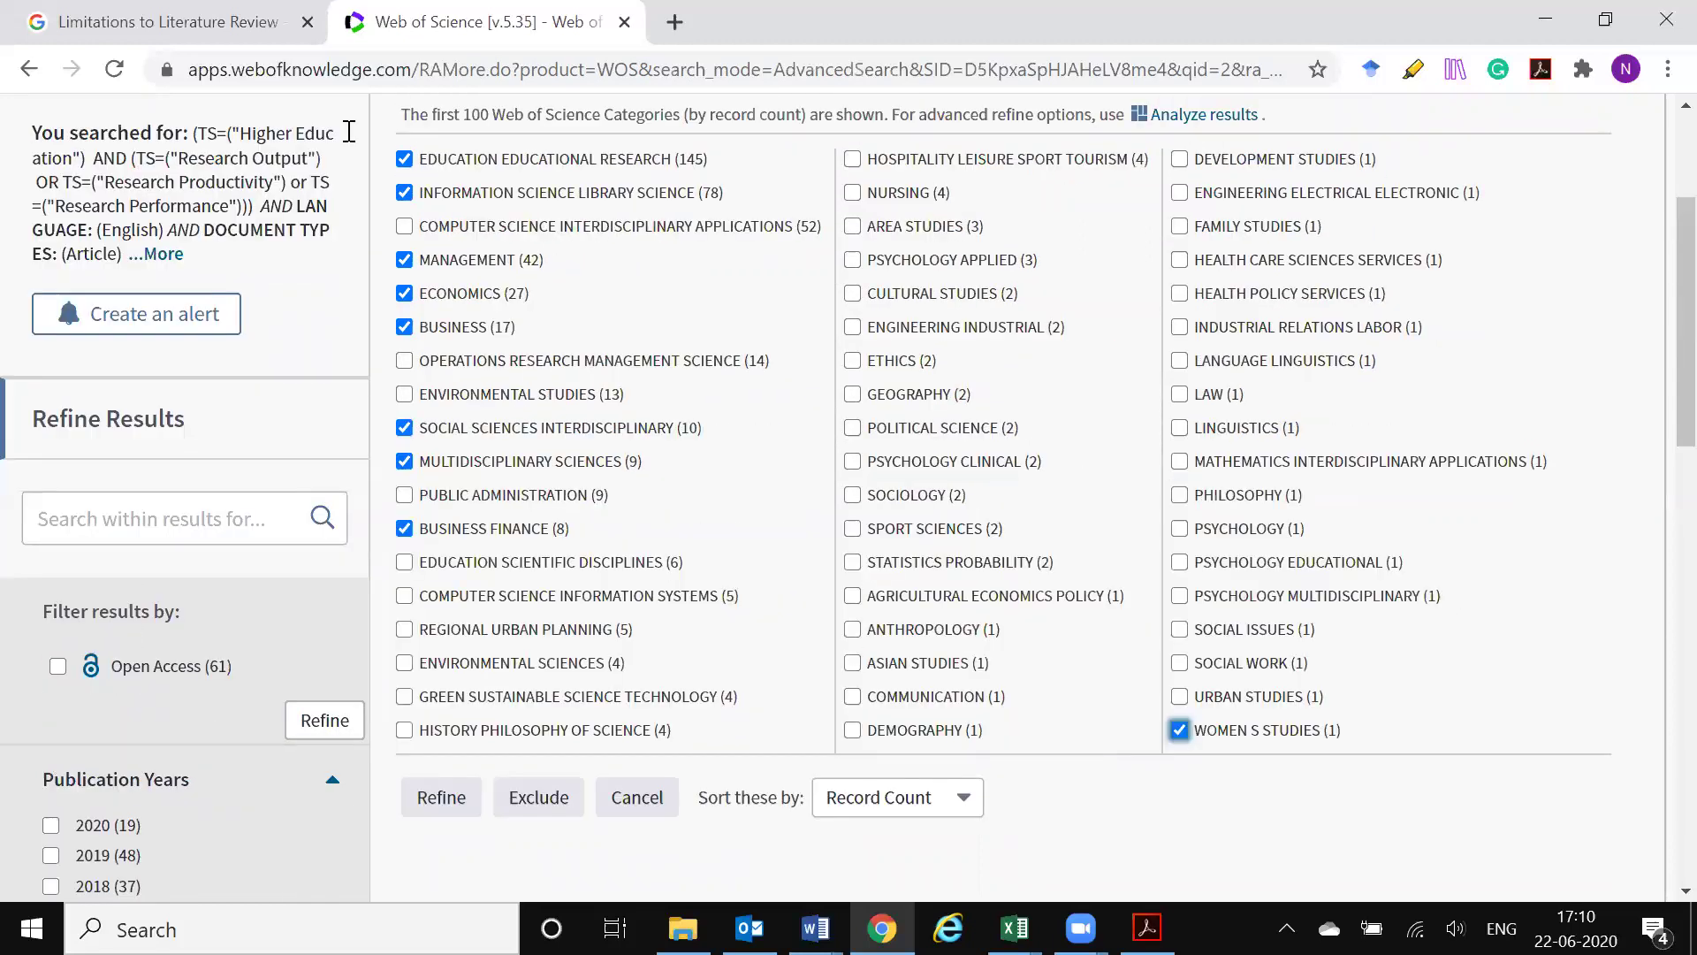
scroll(531, 496, "down", 2)
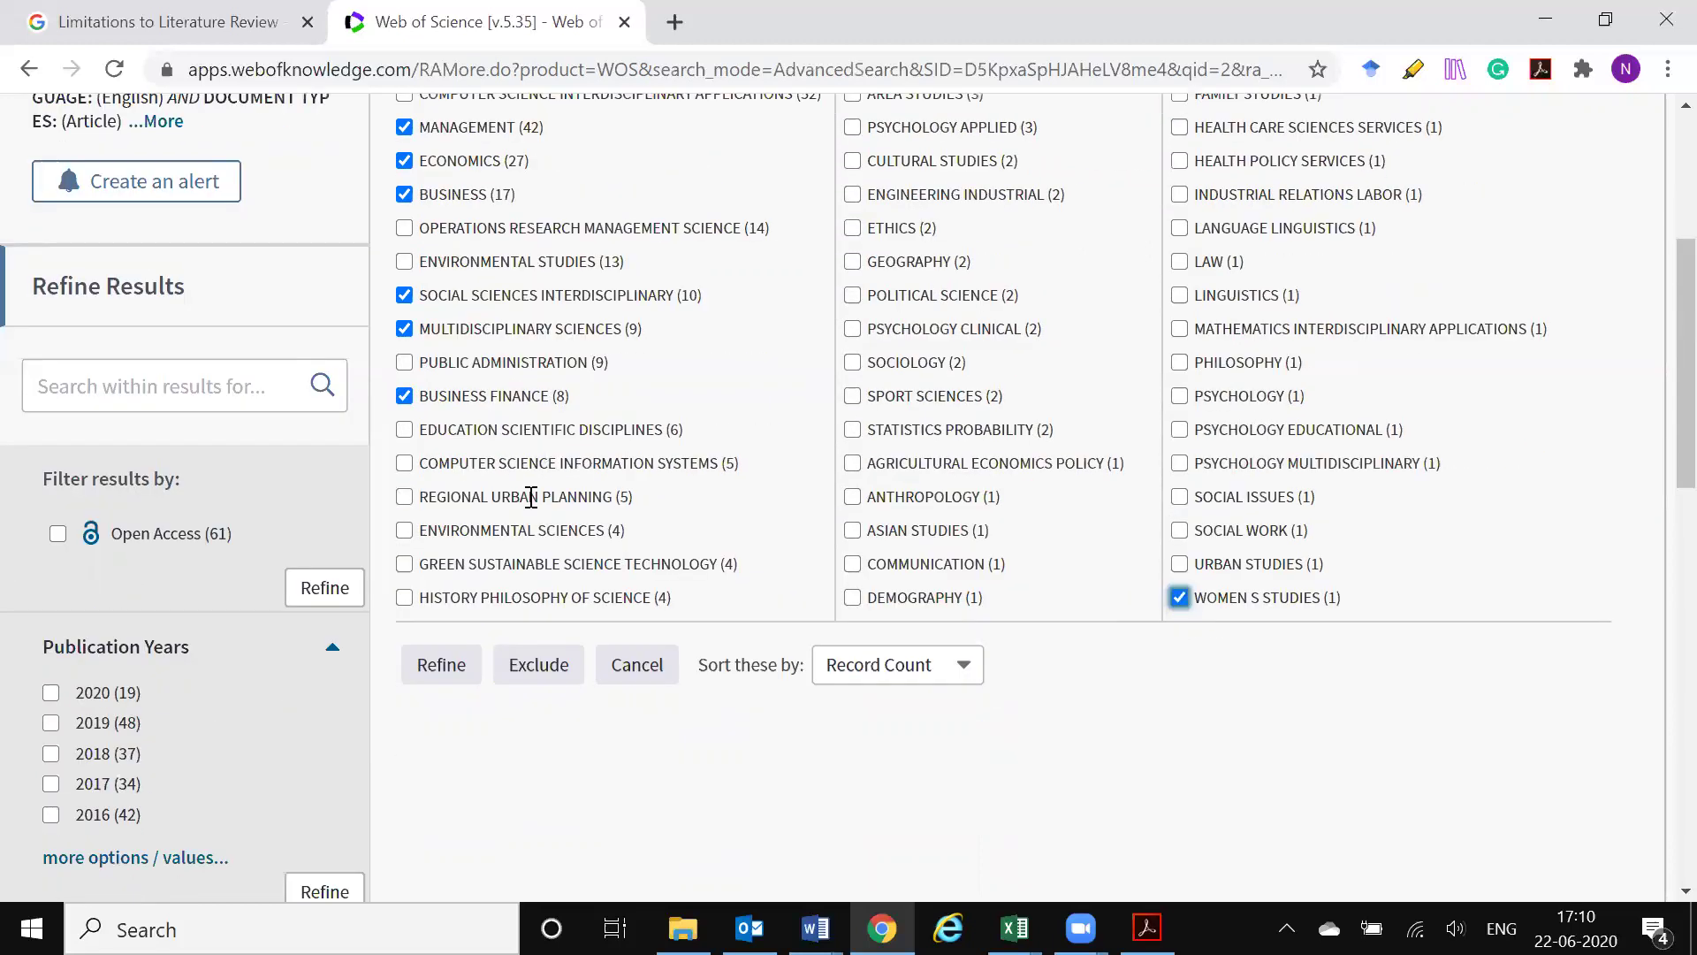
left_click(455, 677)
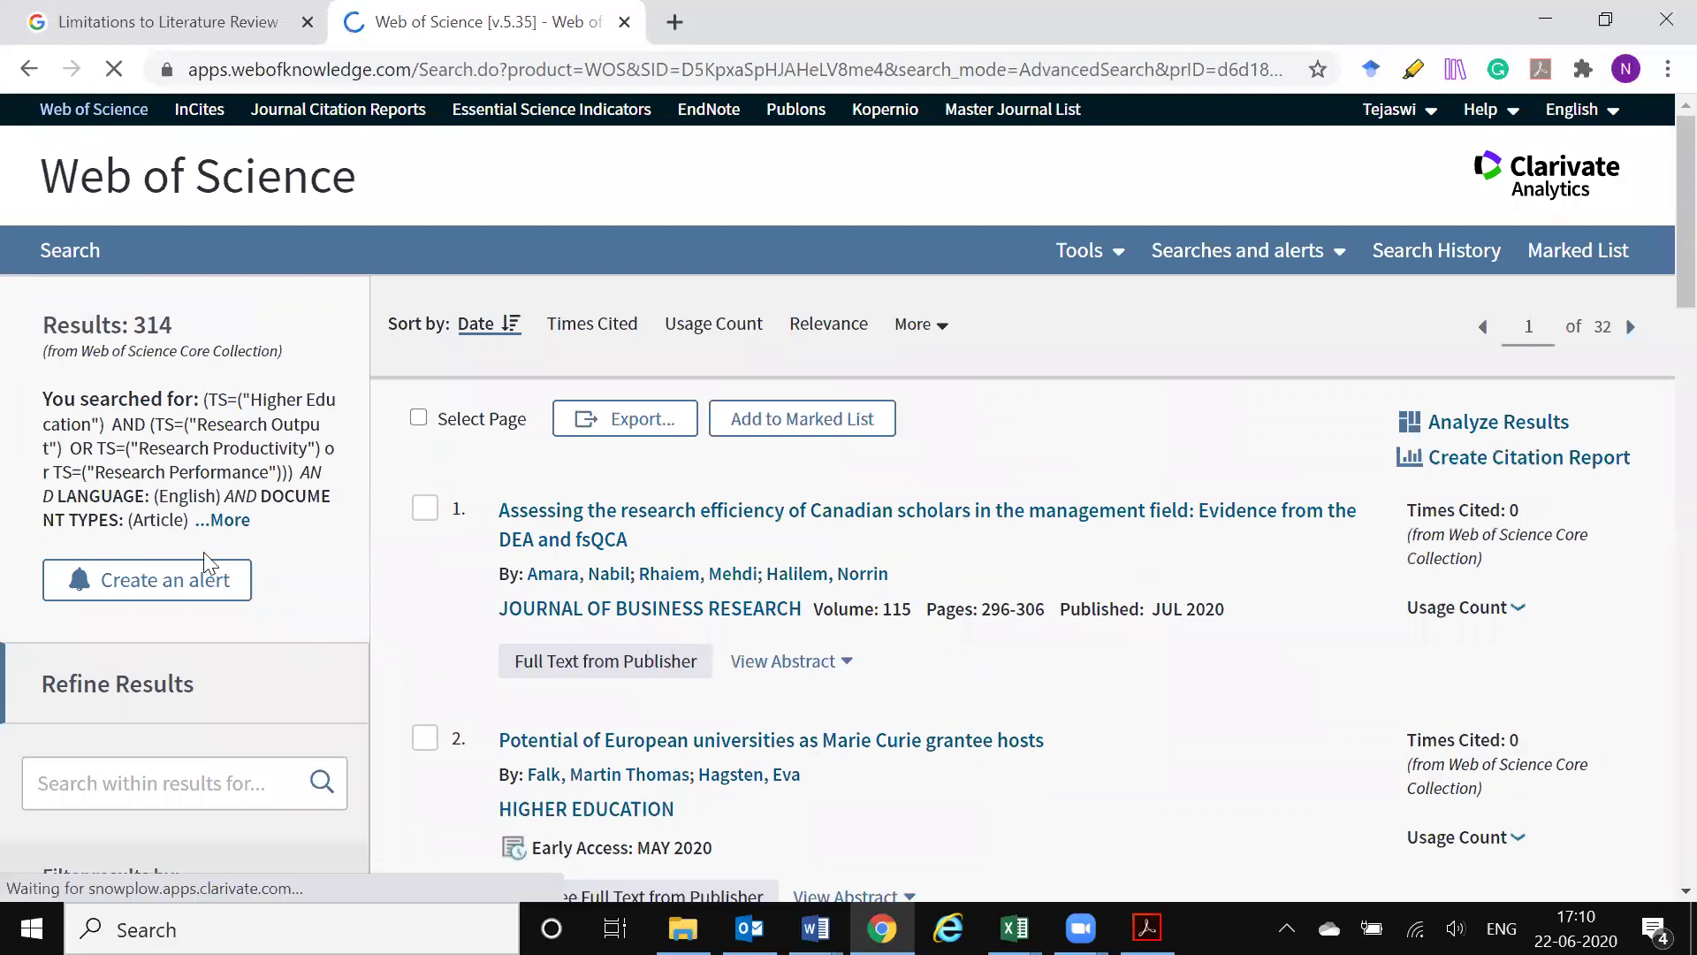
Look through the refined results and the filter groups for years, categories, document types and organizations.
scroll(224, 579, "down", 3)
scroll(220, 573, "down", 7)
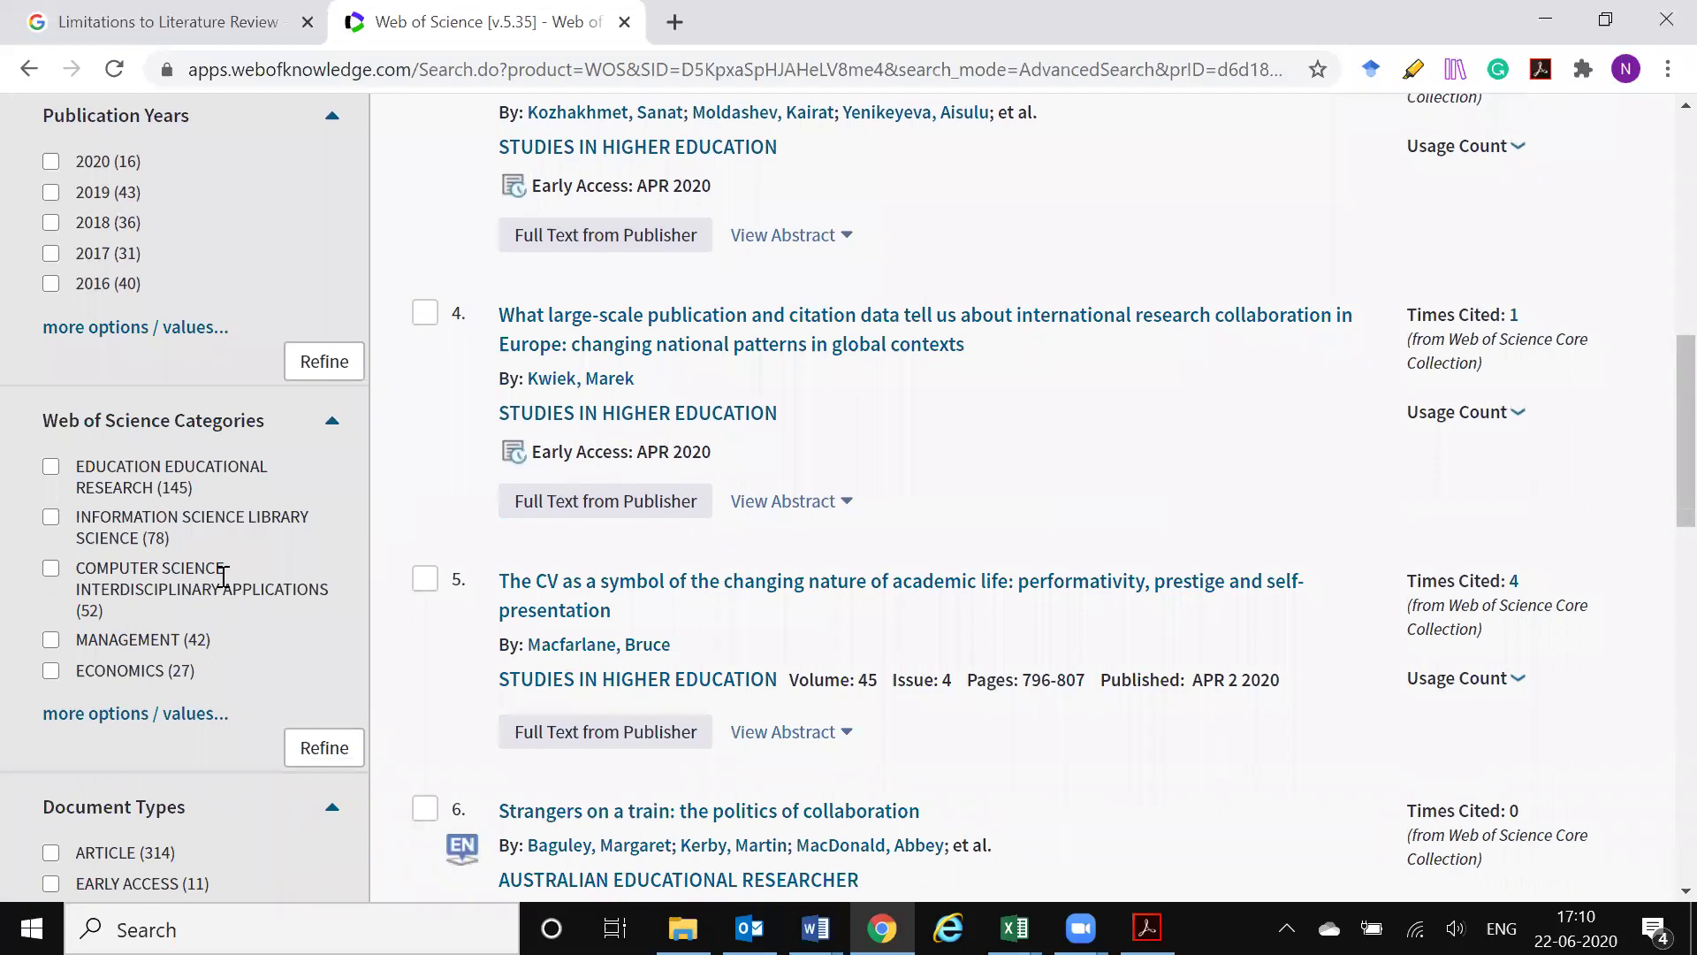
scroll(222, 577, "down", 3)
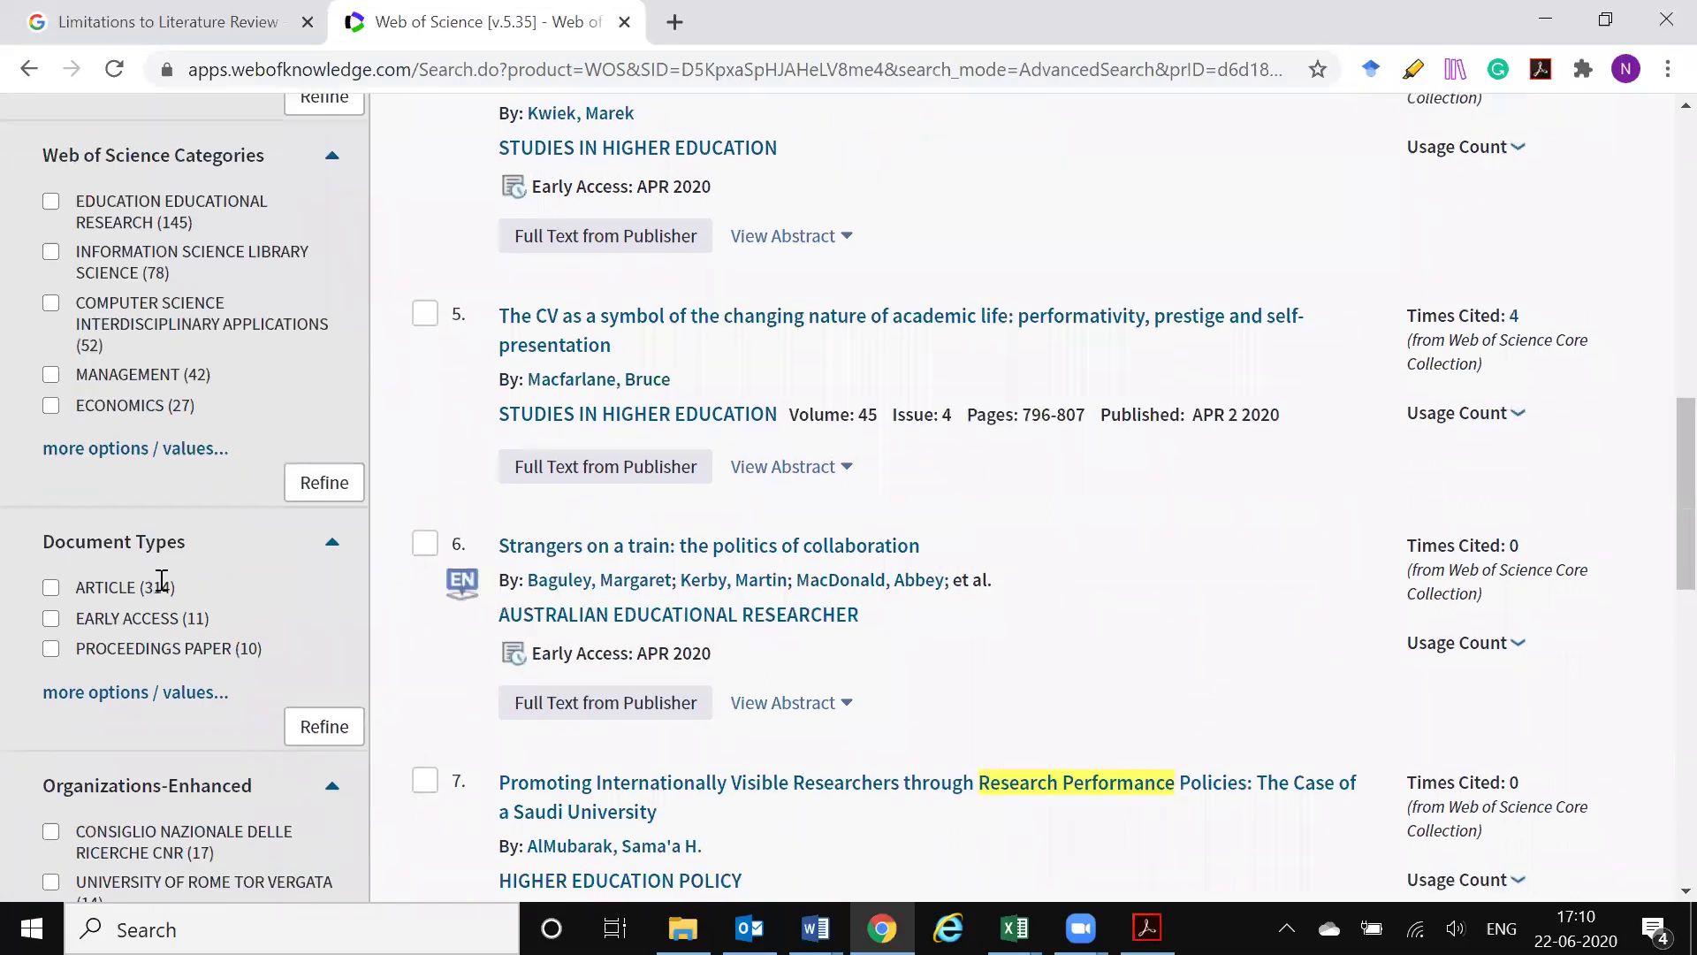
scroll(610, 546, "up", 12)
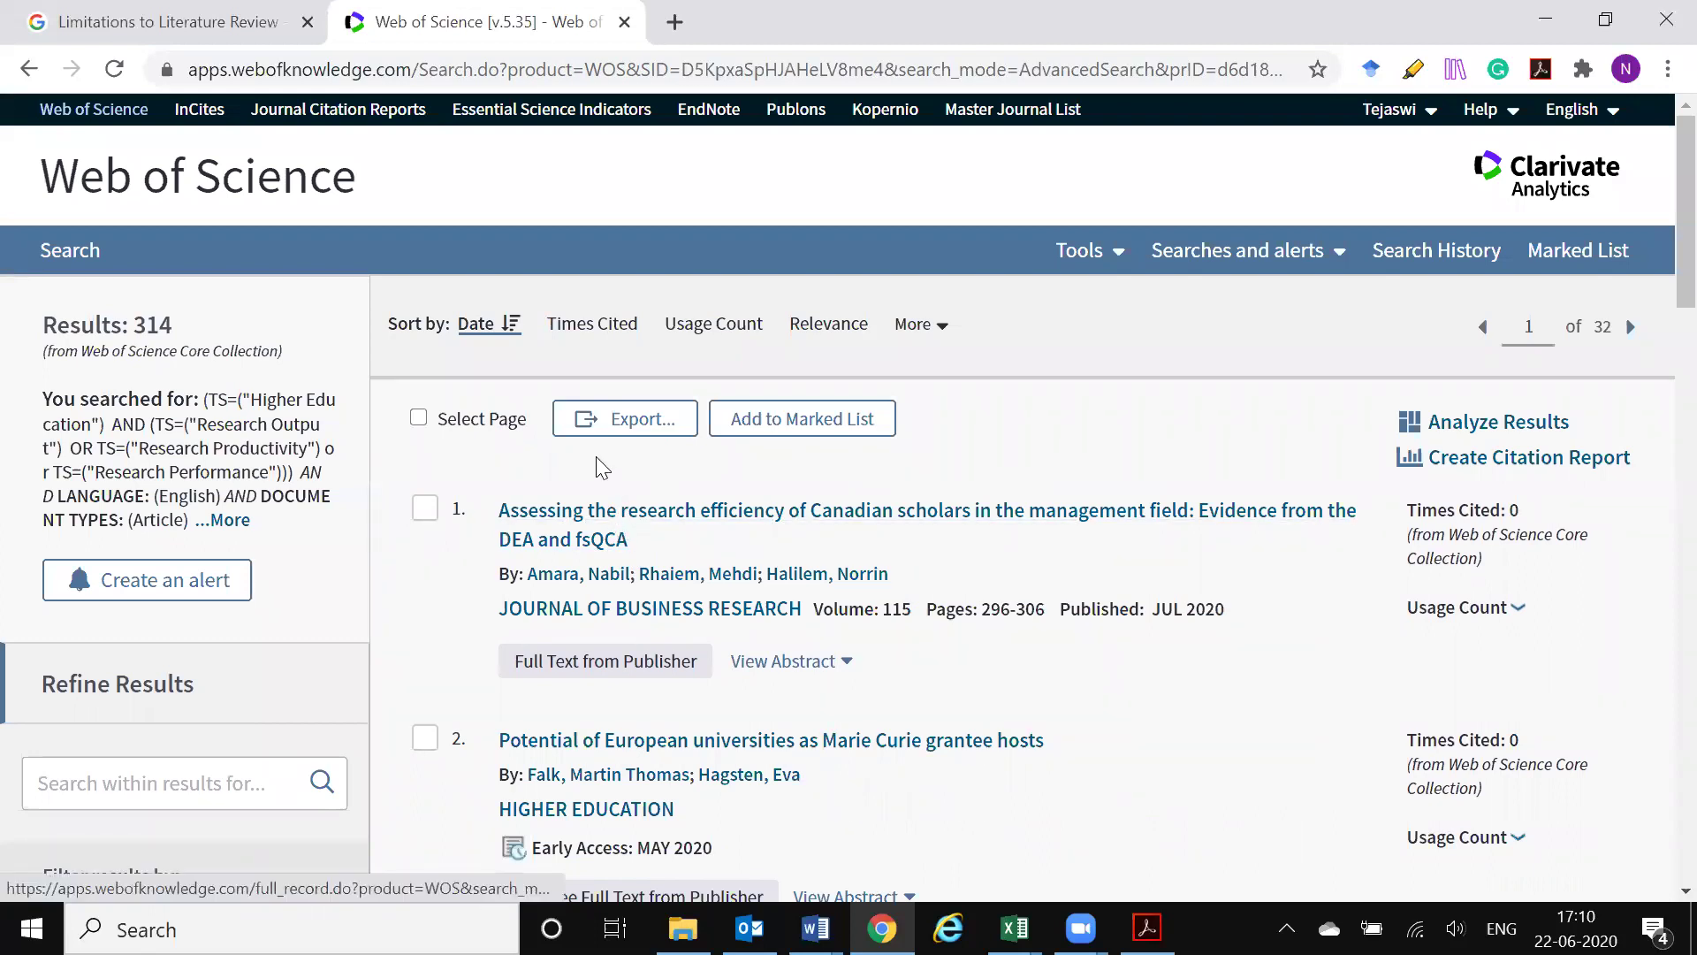
scroll(362, 478, "down", 15)
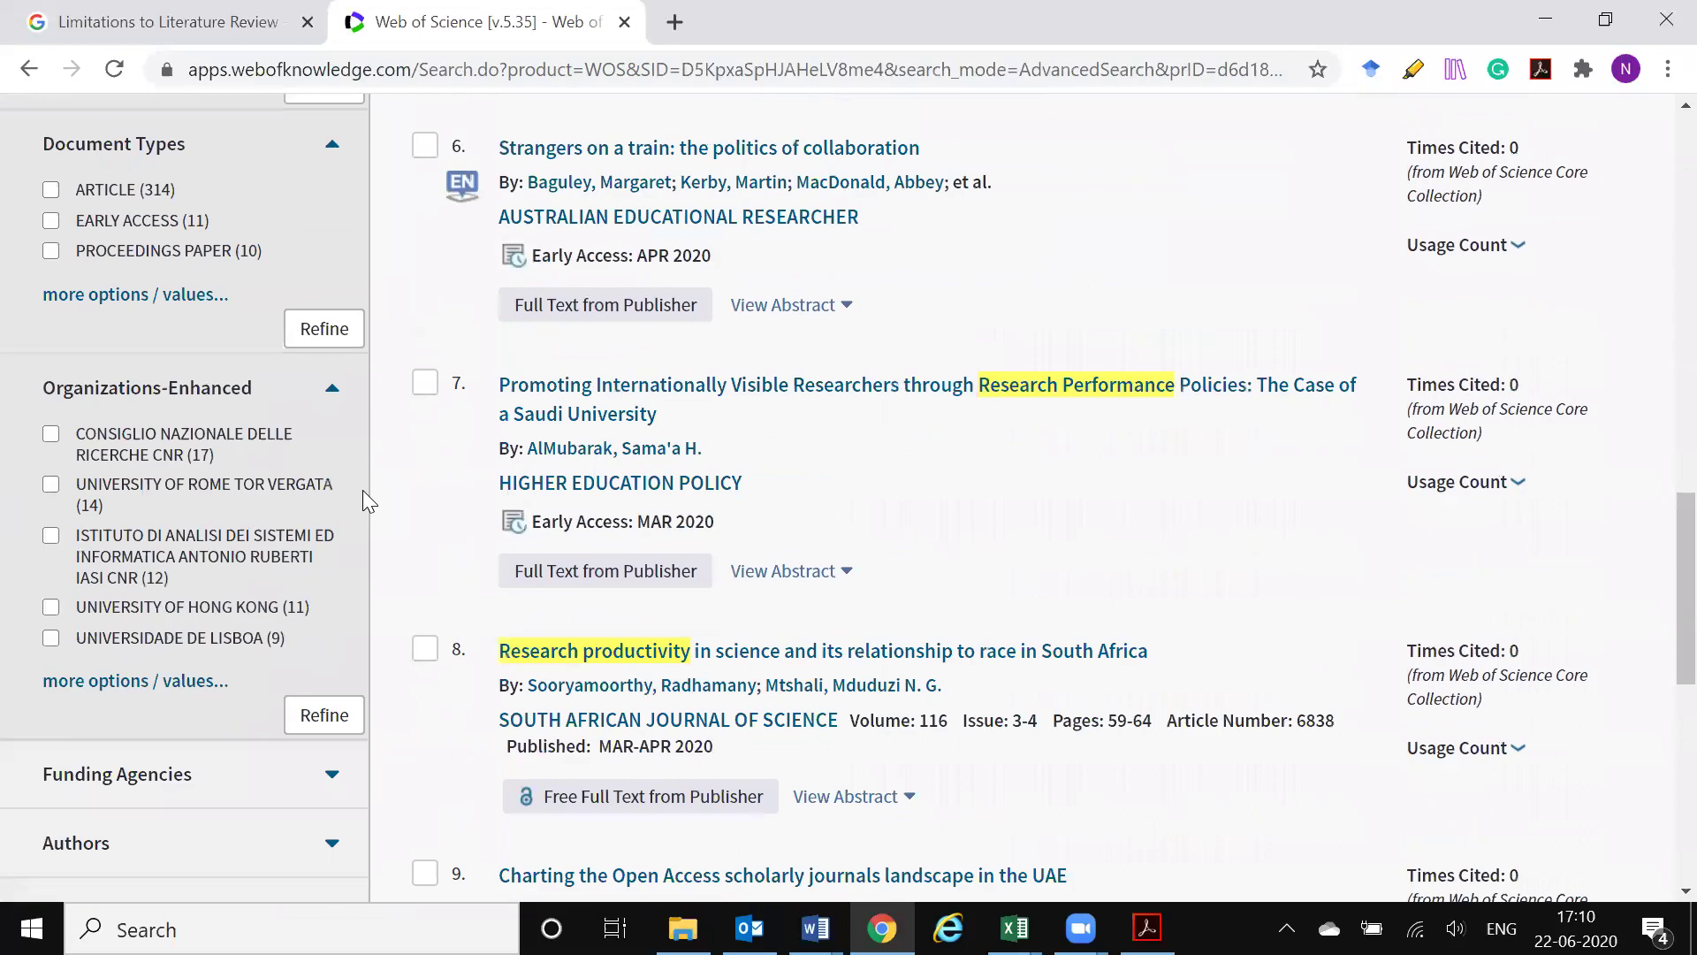
scroll(363, 490, "down", 4)
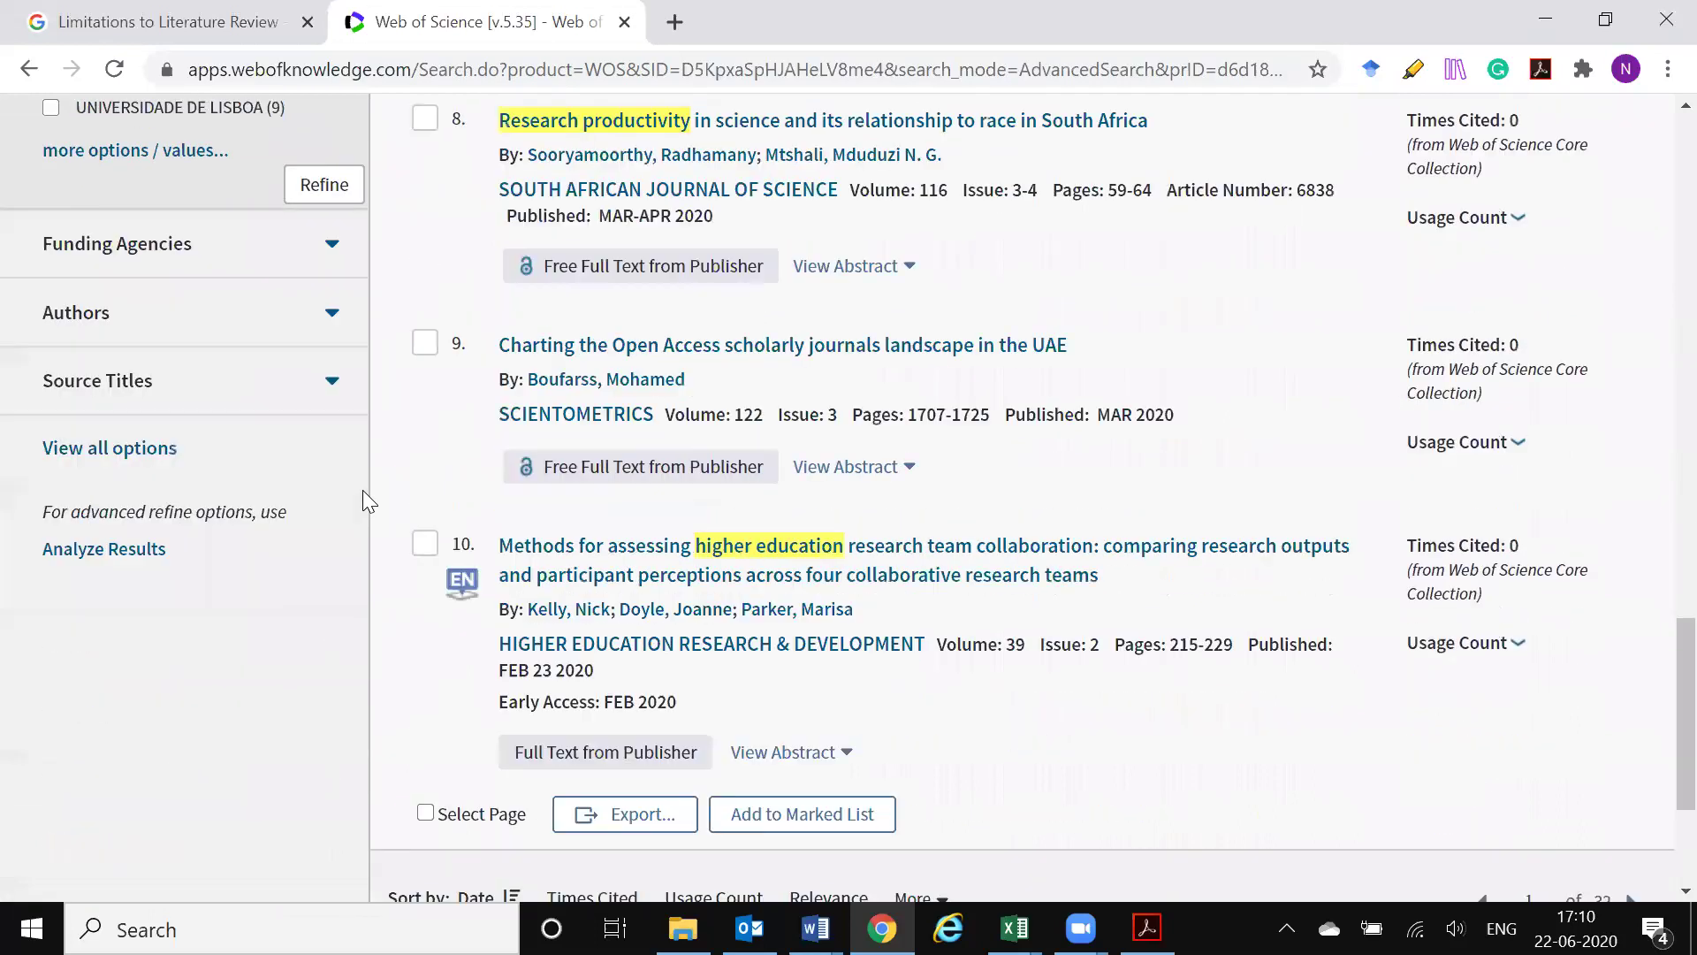
Show all refine options and expand the Research Areas filter to examine its values.
left_click(257, 258)
left_click(256, 258)
left_click(142, 448)
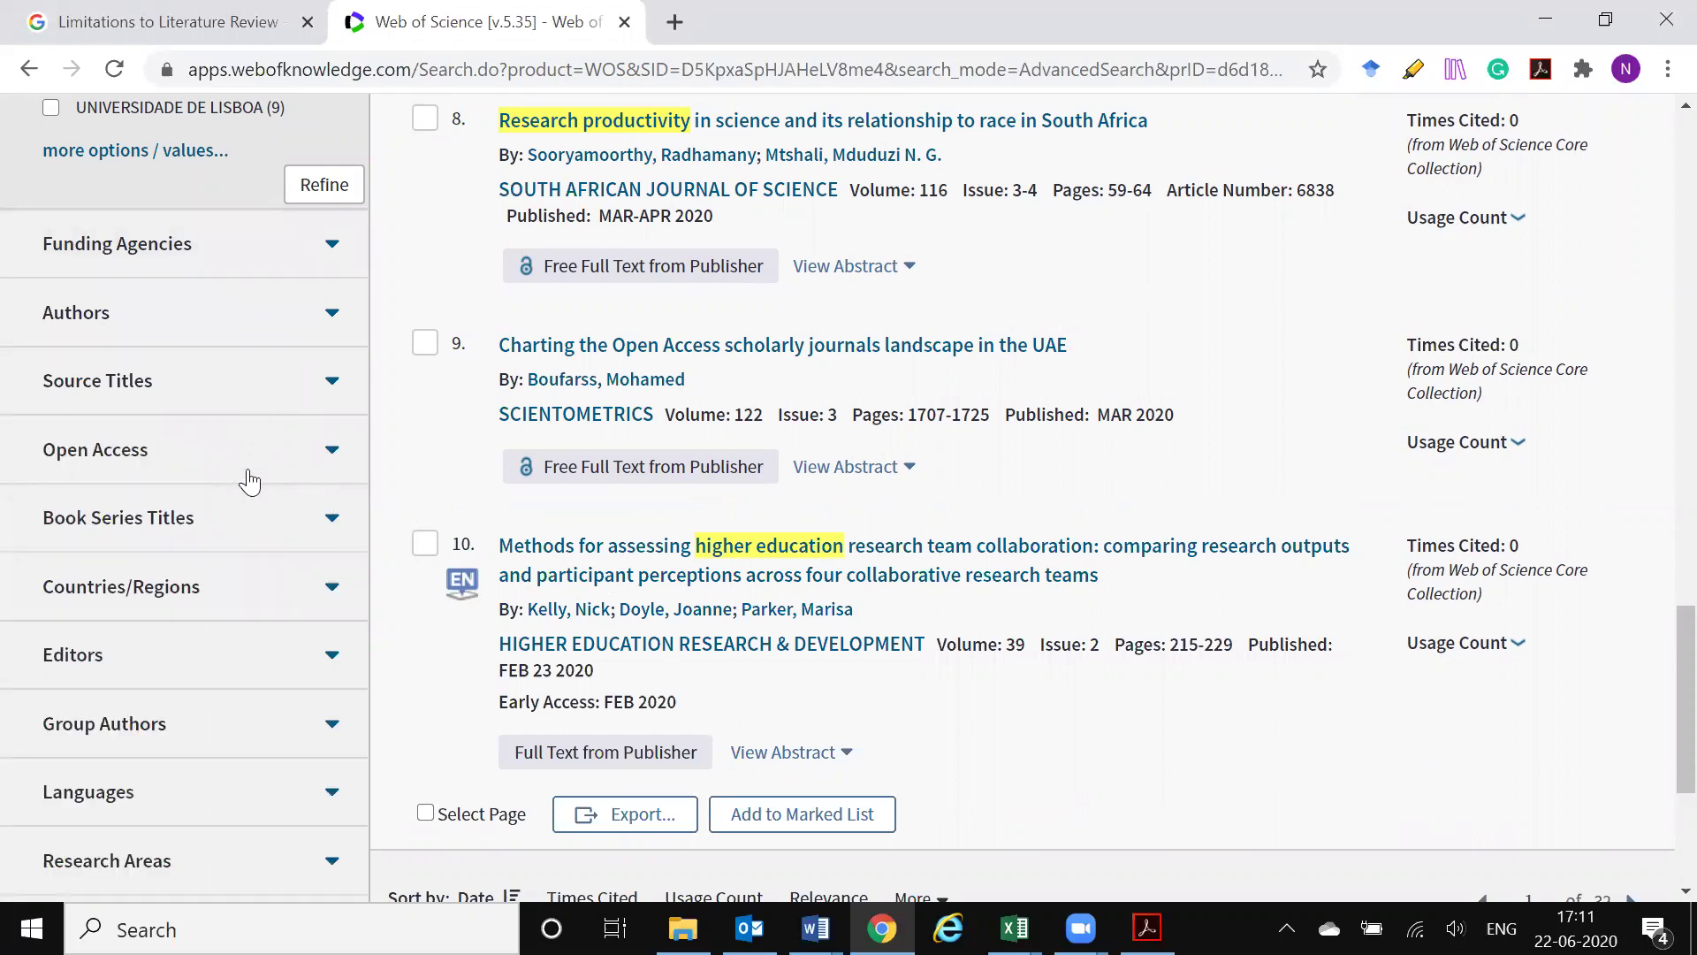
scroll(289, 707, "down", 3)
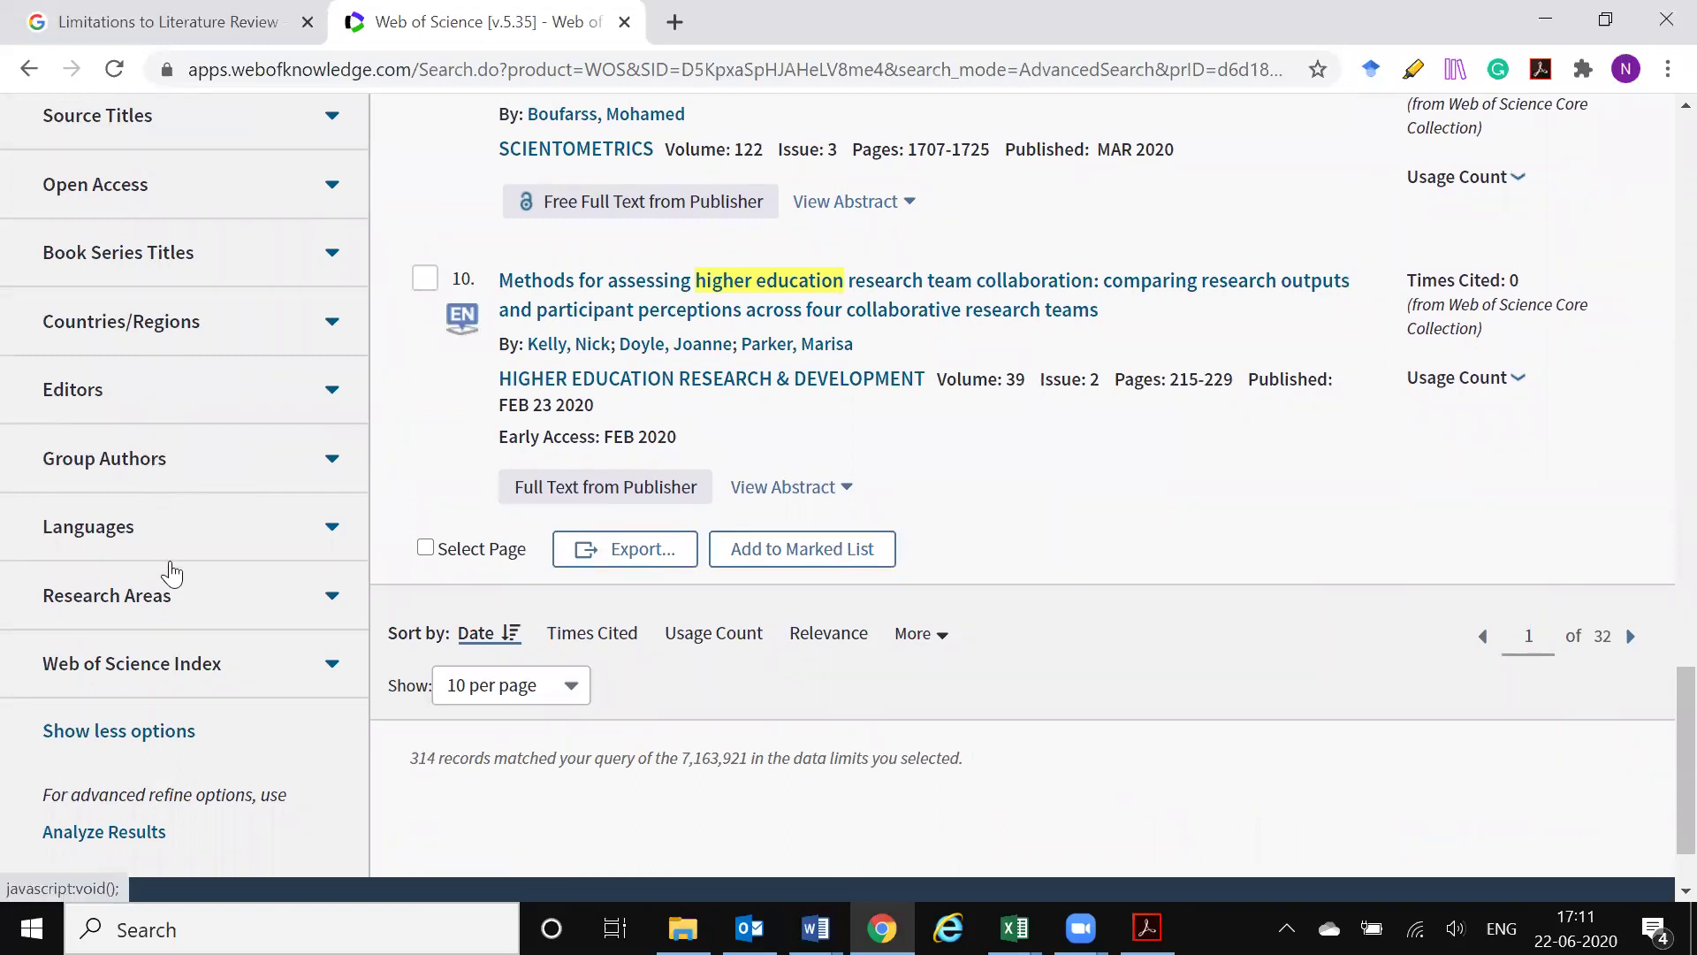
left_click(181, 608)
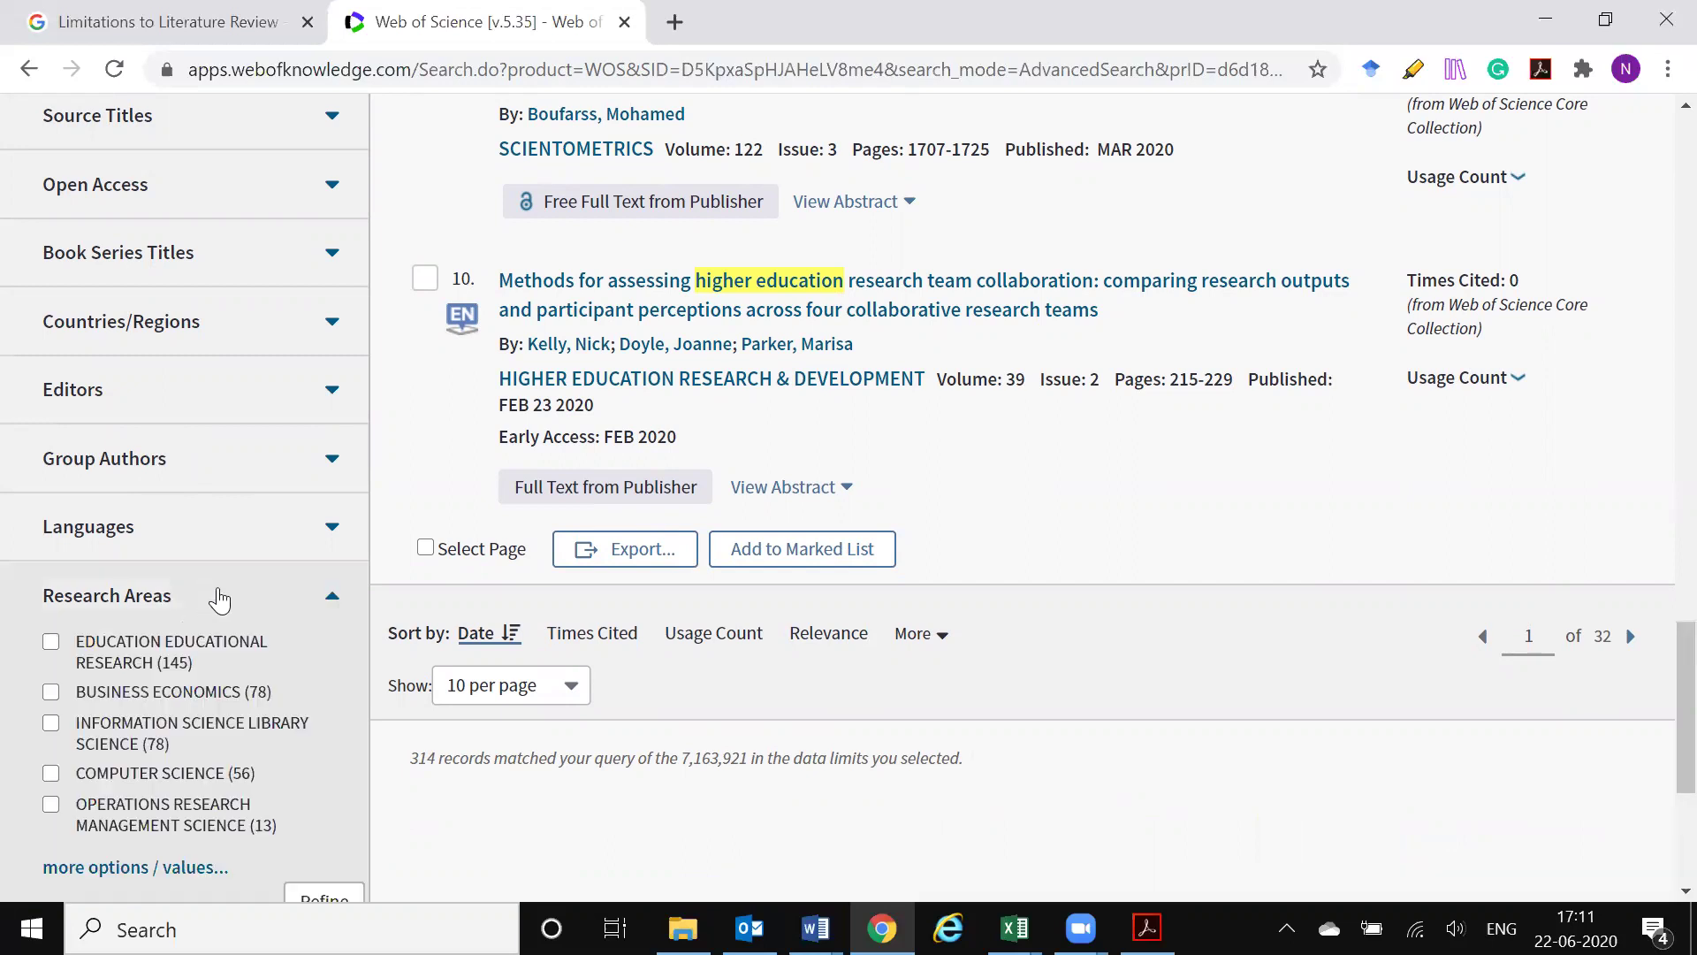
scroll(251, 463, "down", 1)
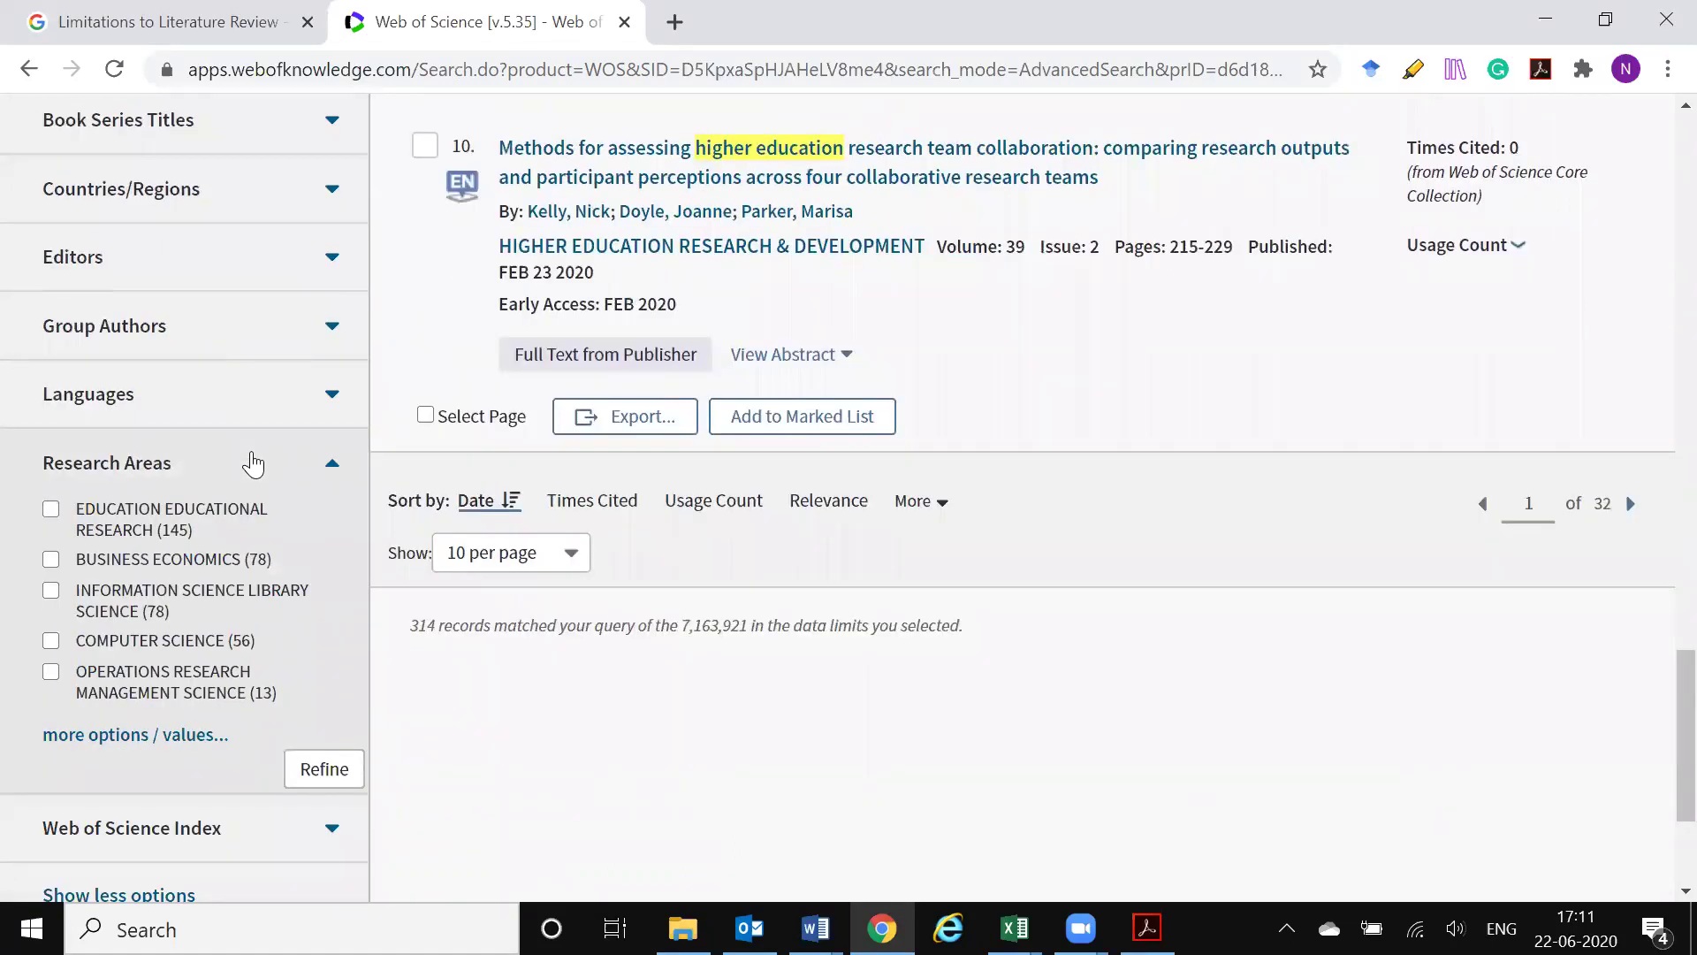
scroll(252, 462, "up", 3)
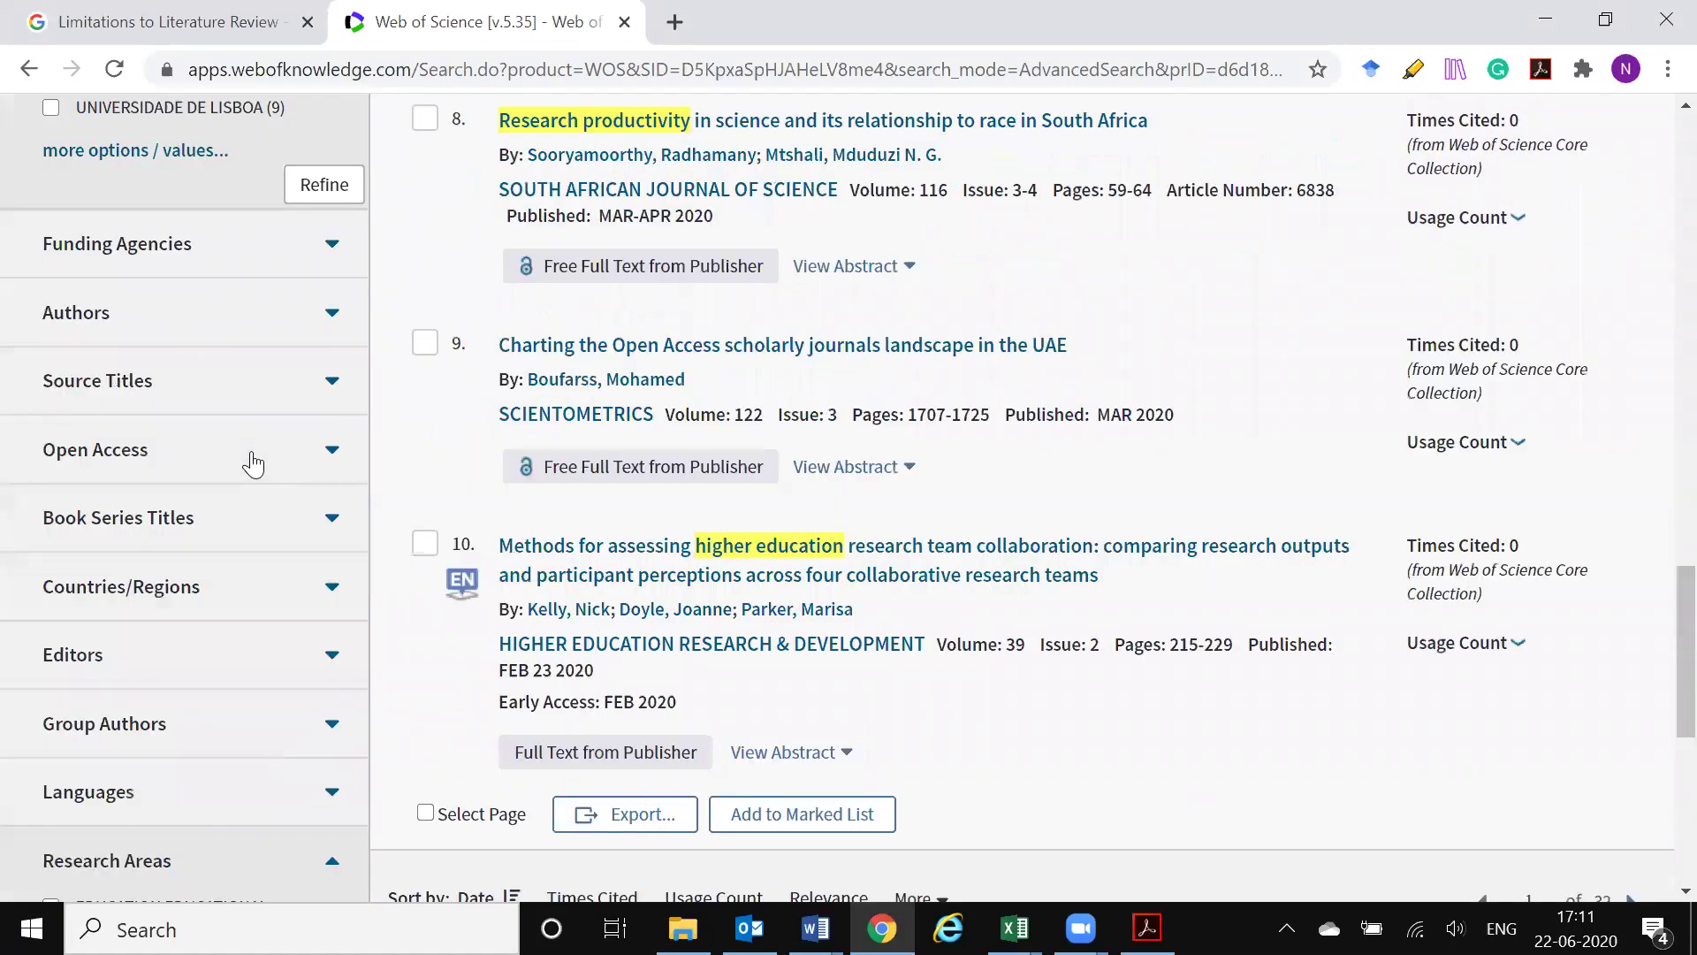
scroll(254, 463, "up", 15)
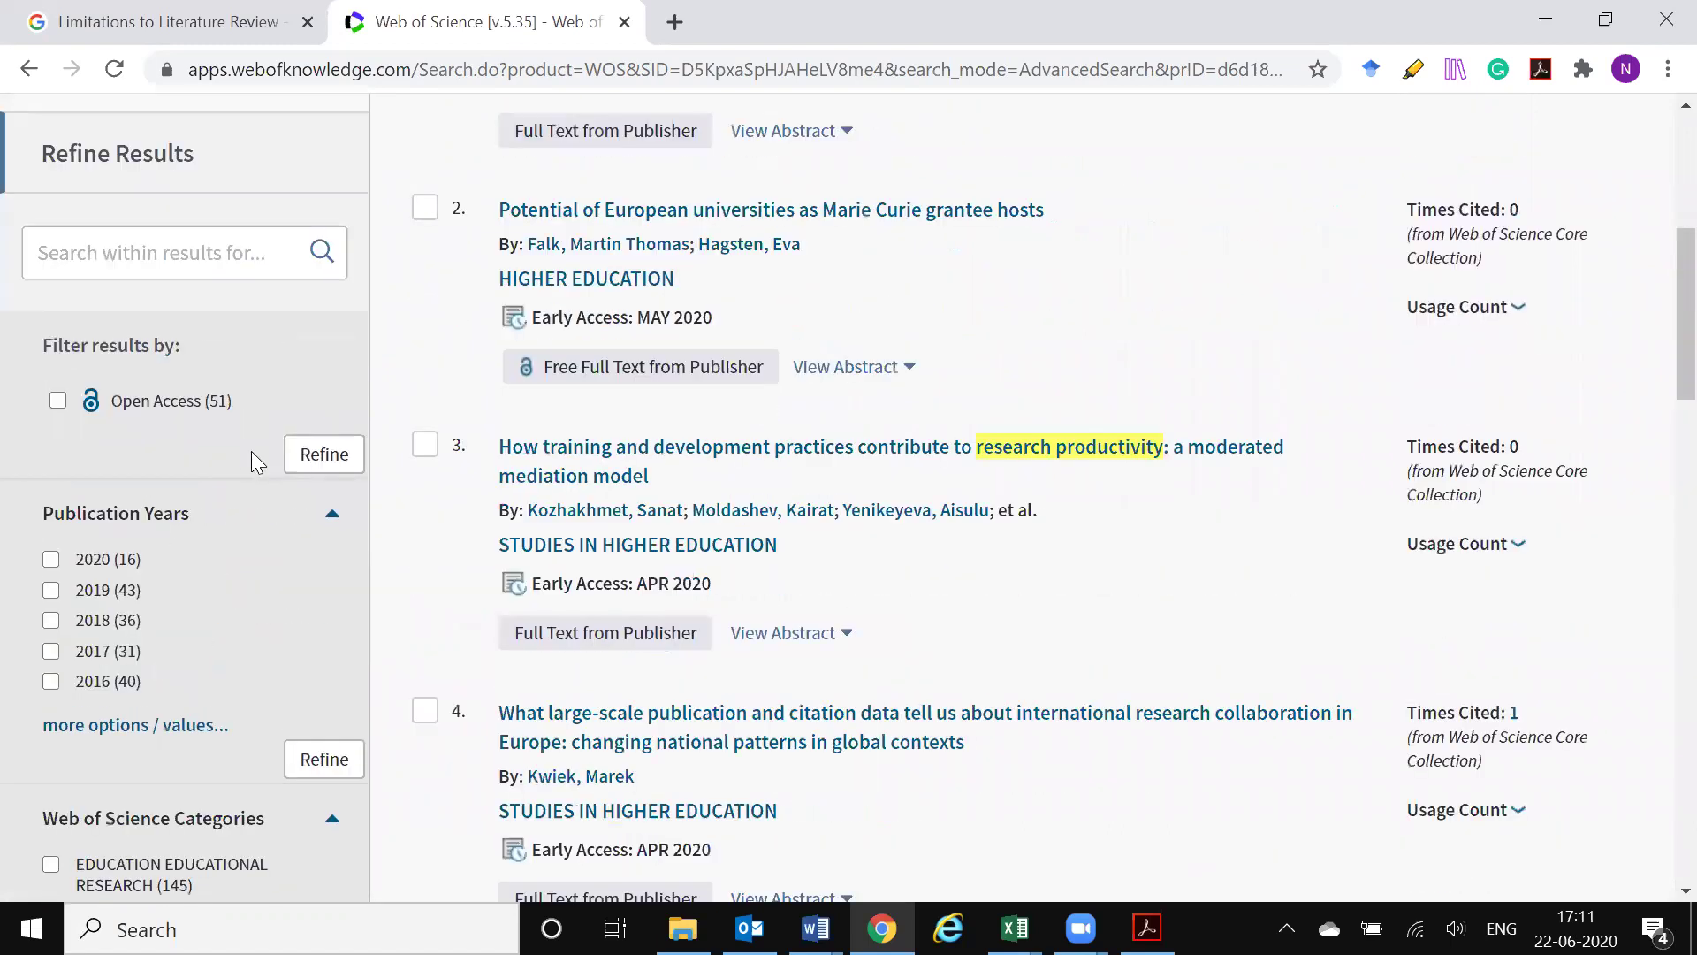
scroll(252, 453, "up", 1)
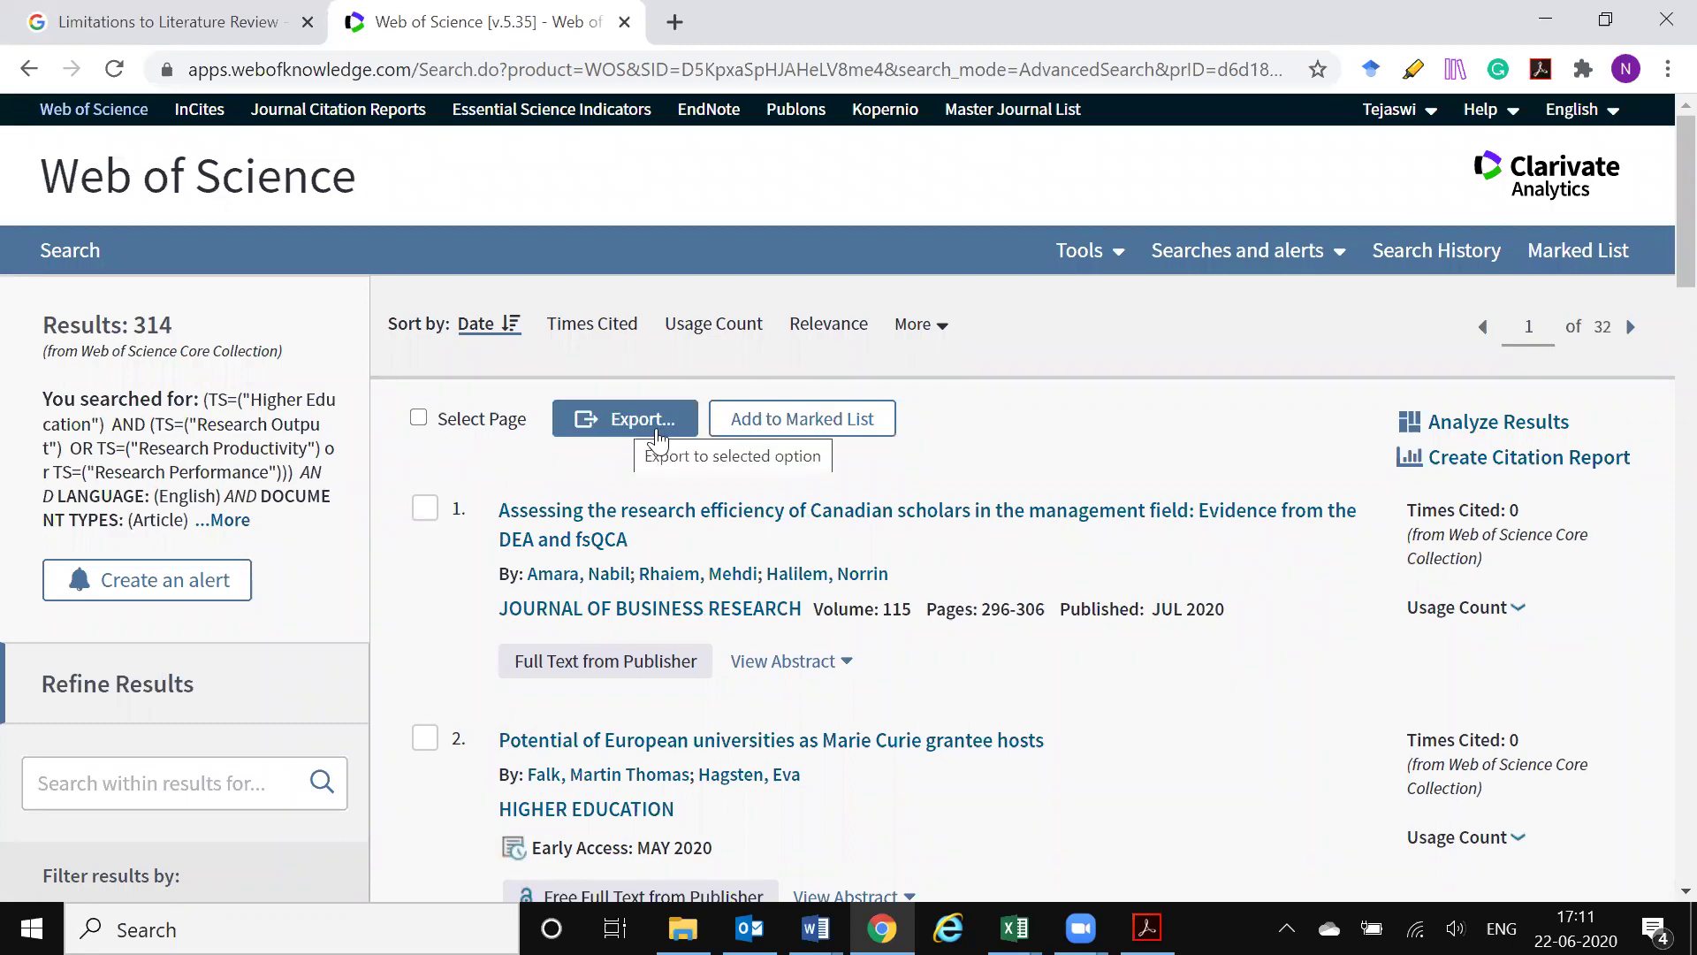
left_click(797, 424)
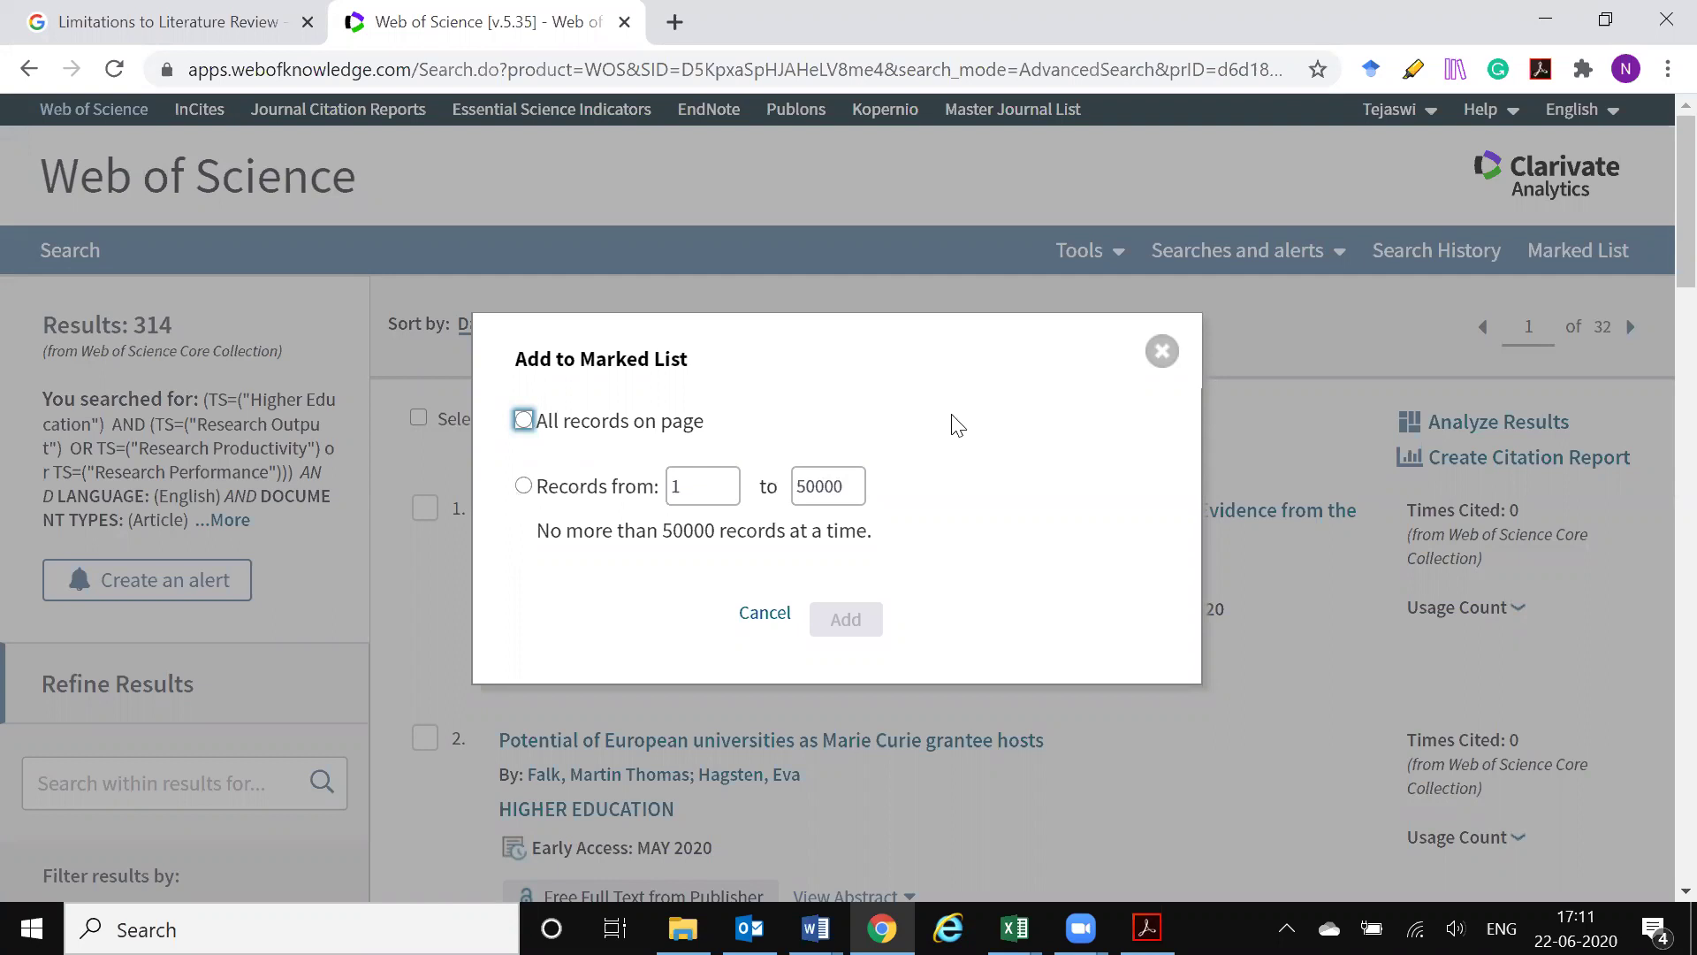
left_click(1161, 352)
scroll(239, 517, "down", 7)
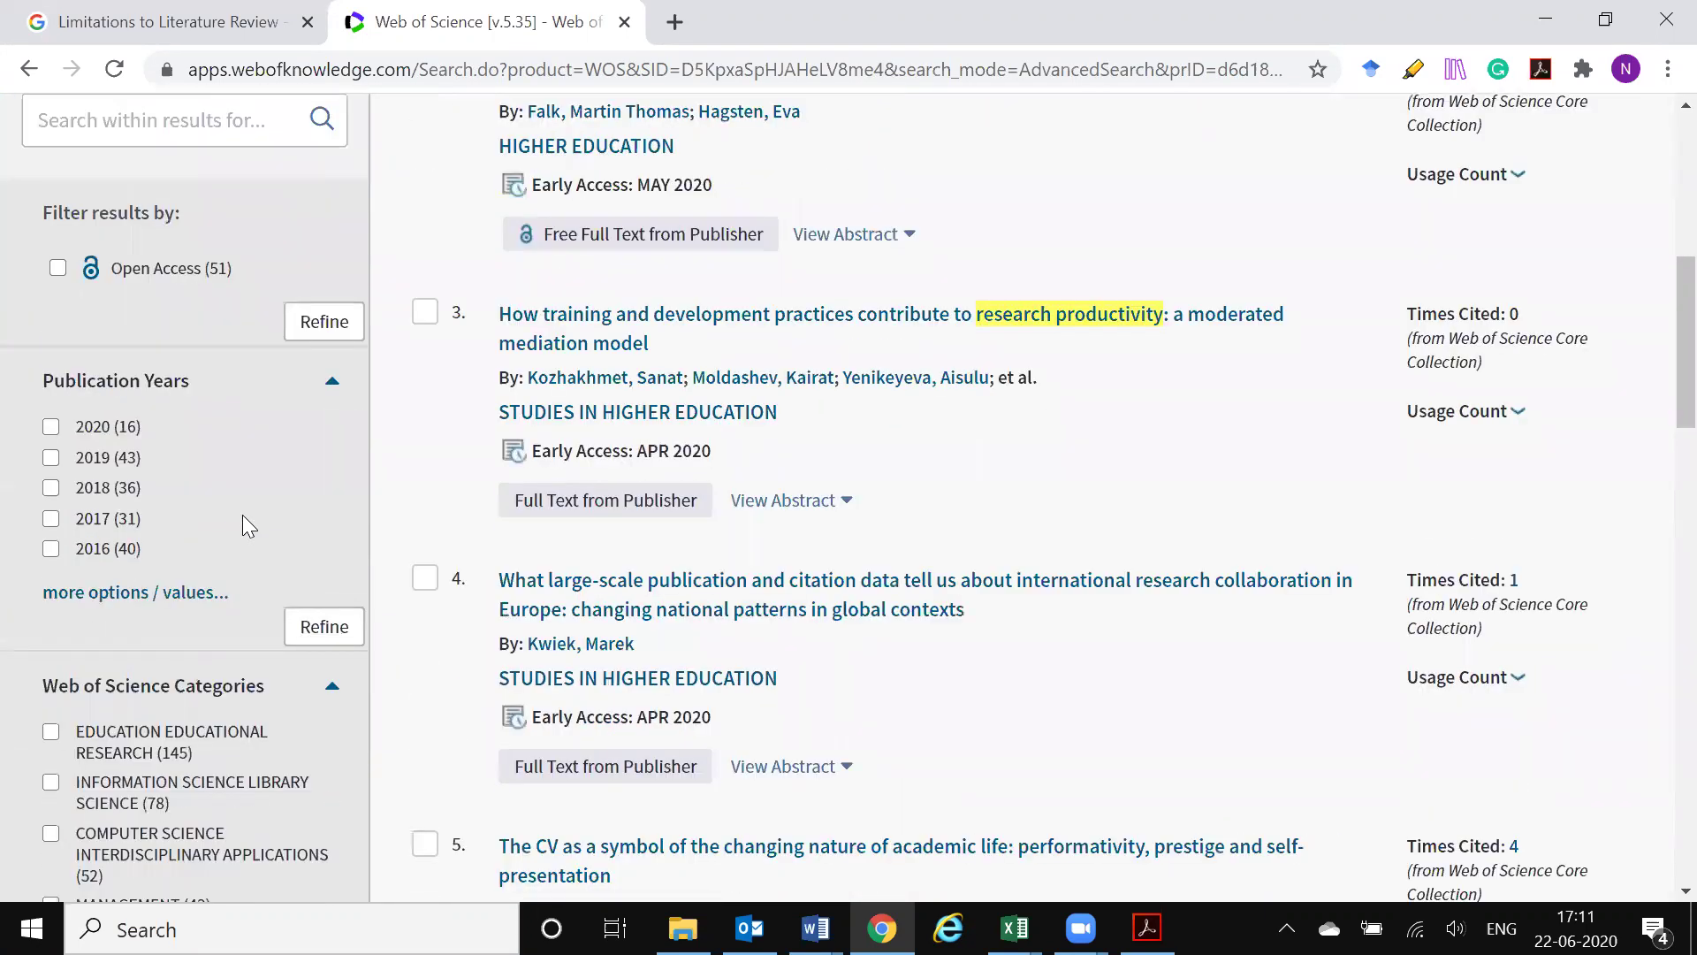
scroll(242, 515, "down", 6)
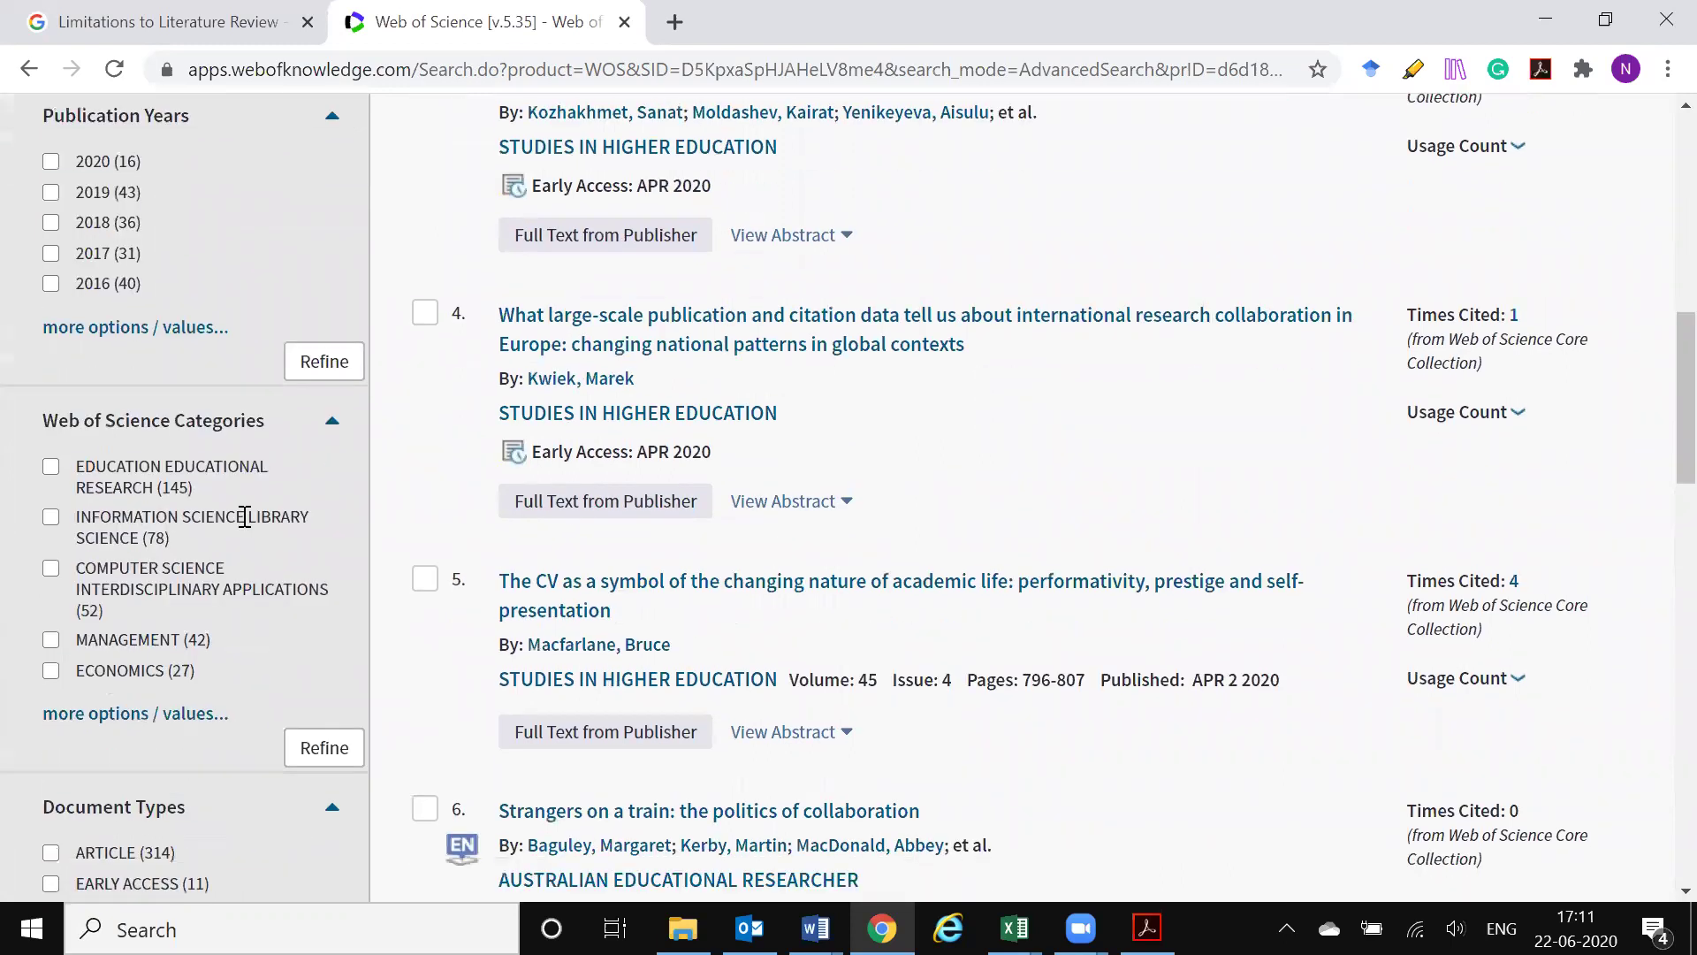
scroll(252, 578, "up", 13)
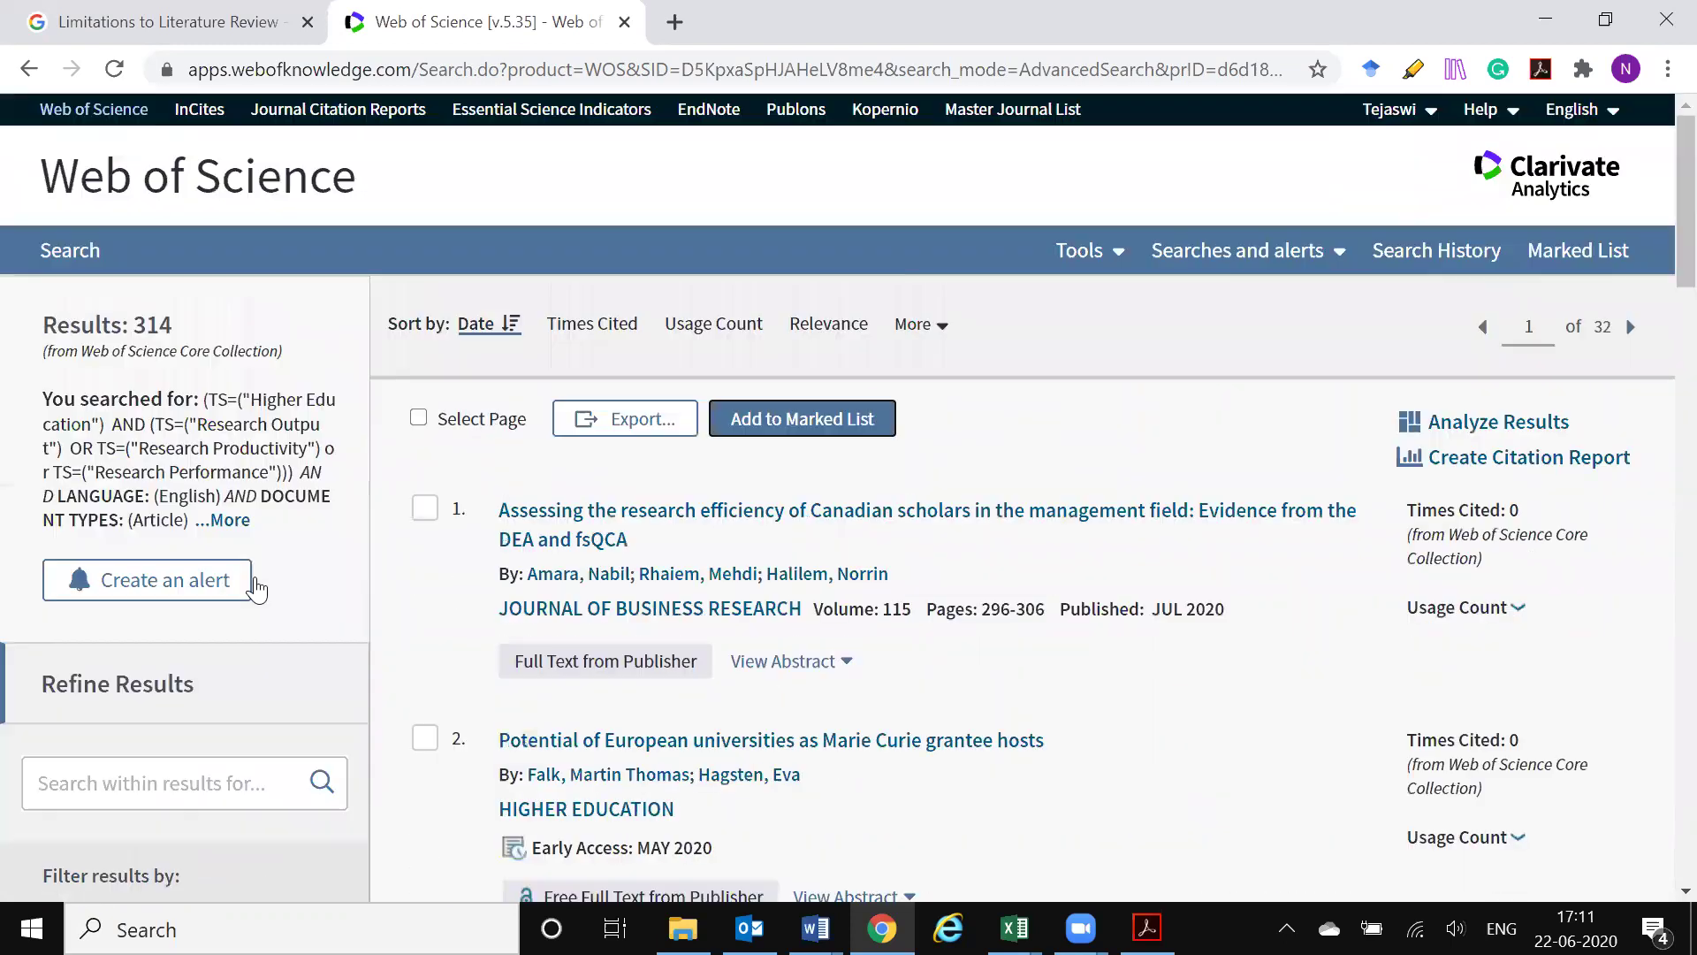
Add records 1 to 314 of the refined results to the marked list.
left_click(749, 432)
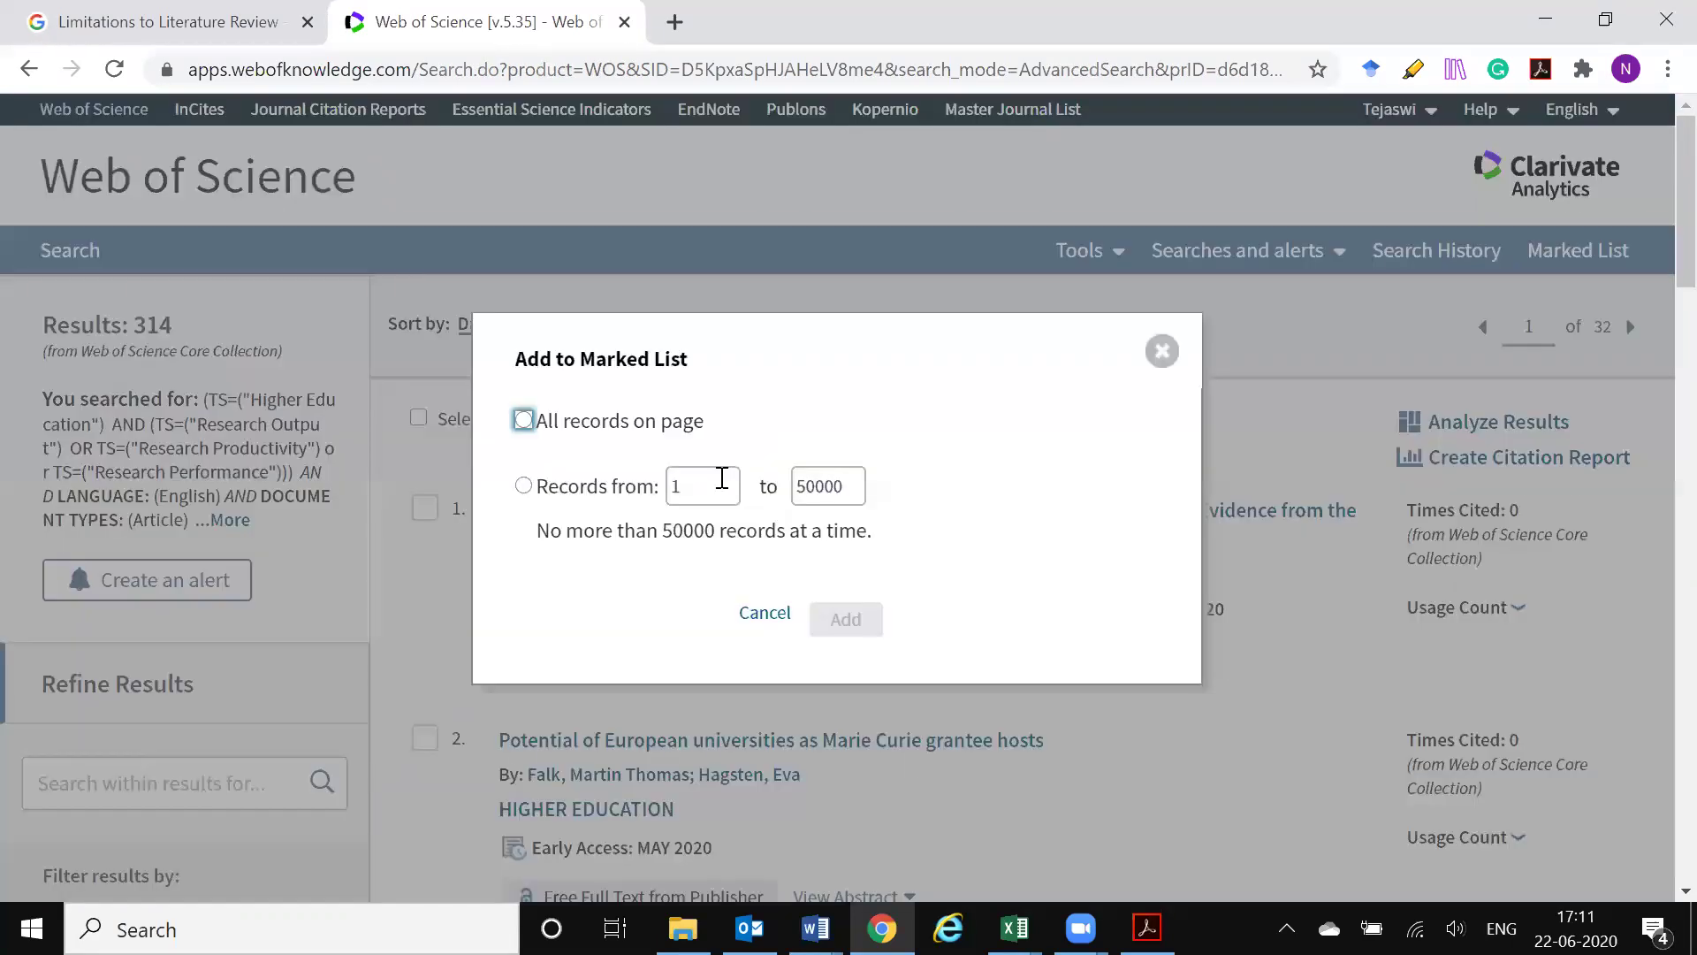
left_click(525, 485)
double_click(814, 487)
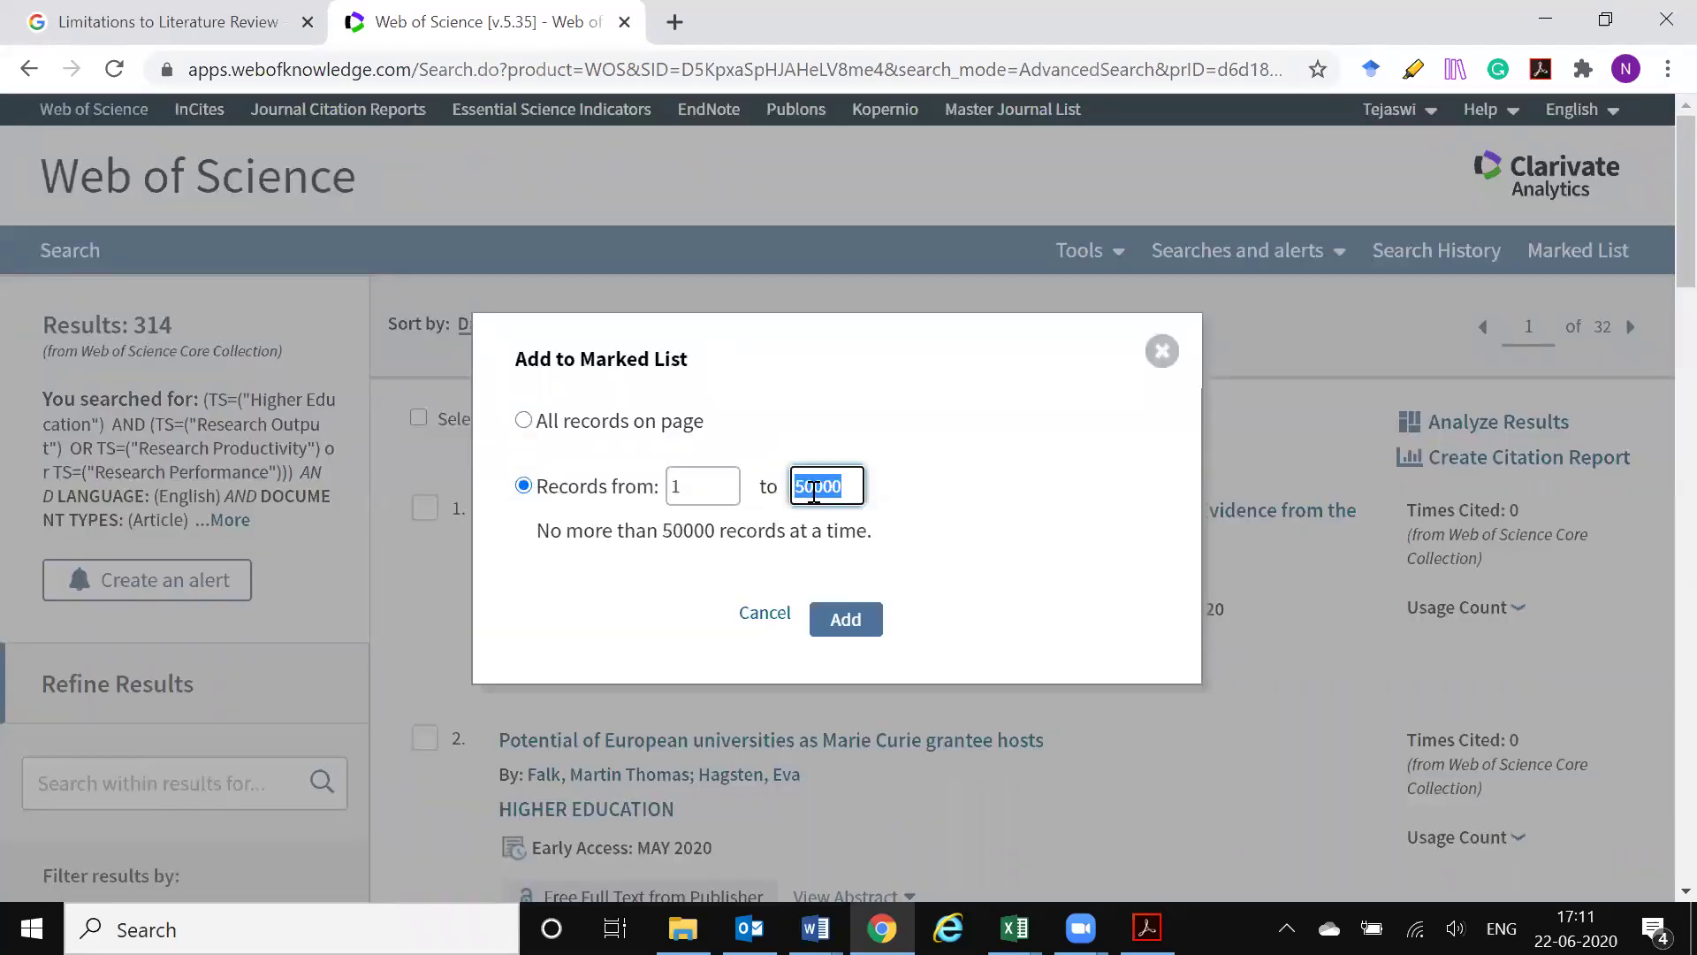
type("314")
left_click(844, 620)
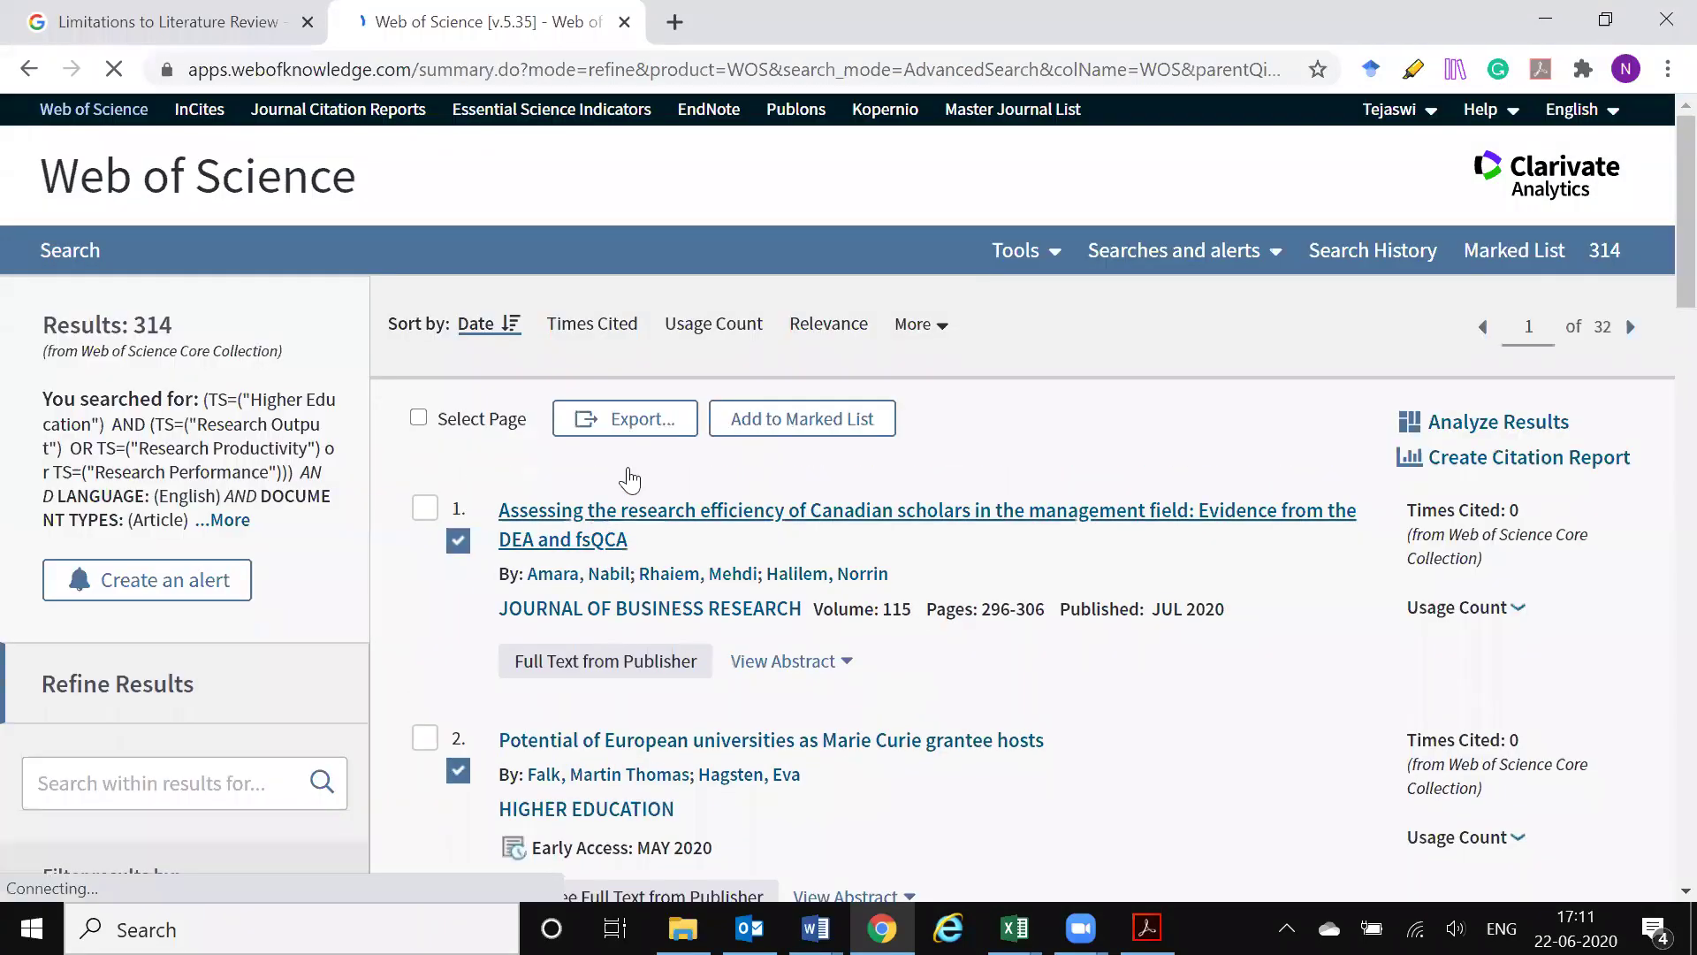
Set up an export to other file formats for records 1 to 314, with Full Record and Cited References as content.
left_click(638, 420)
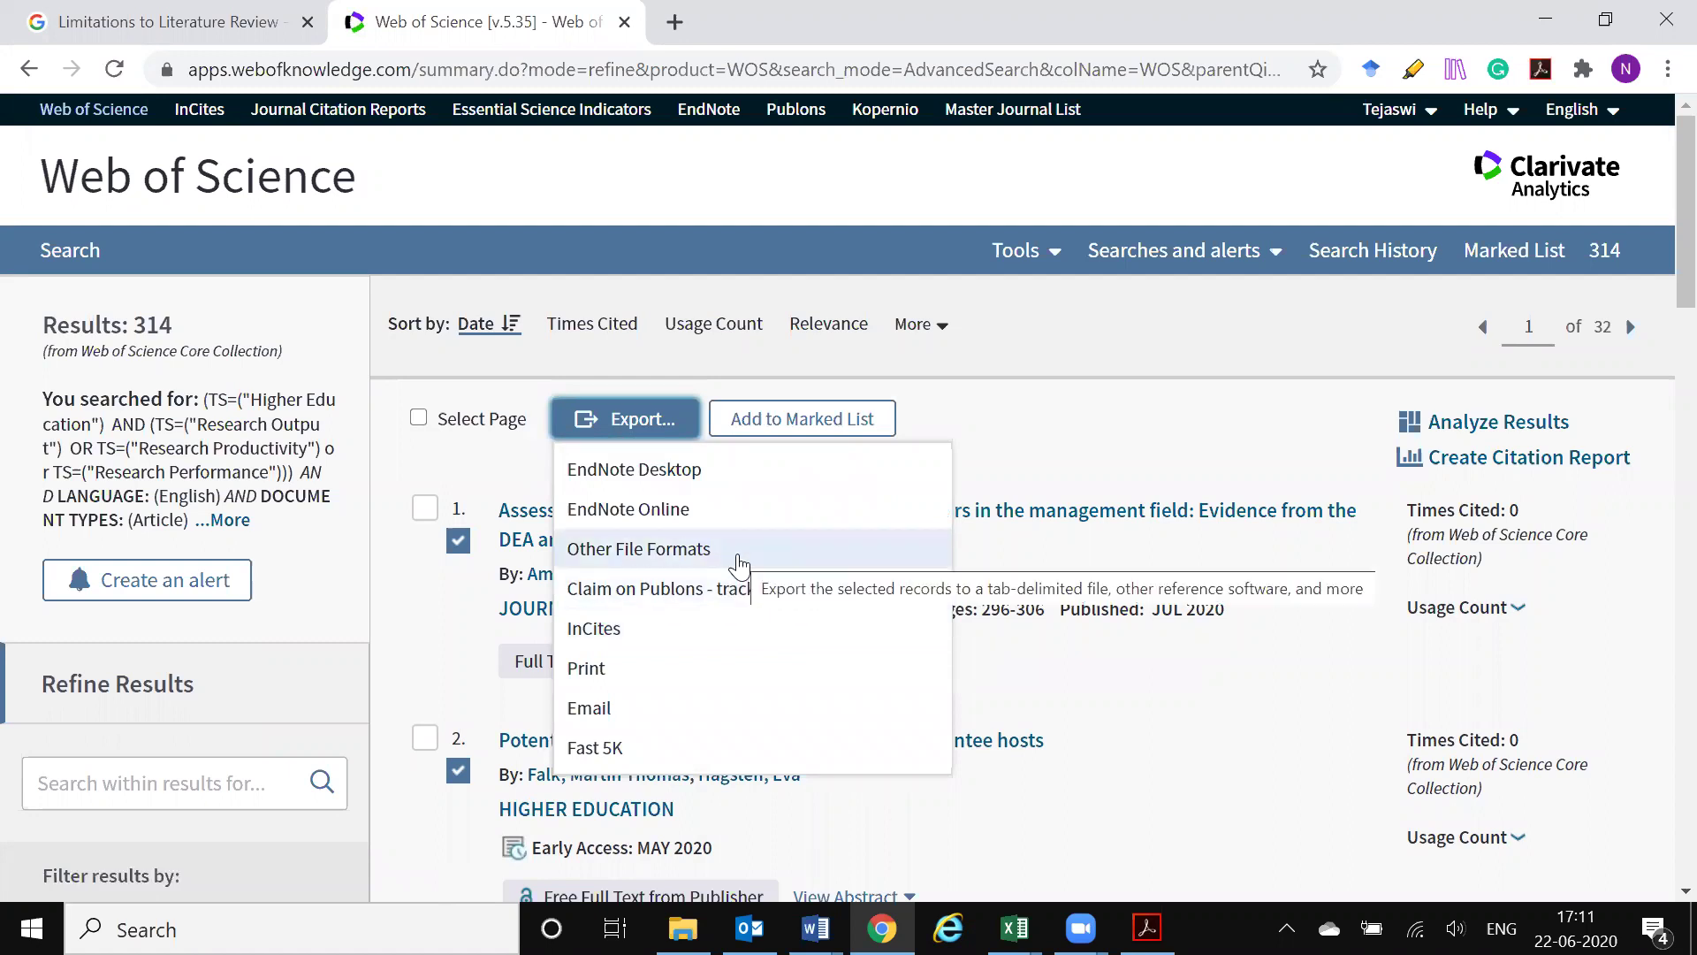
left_click(737, 553)
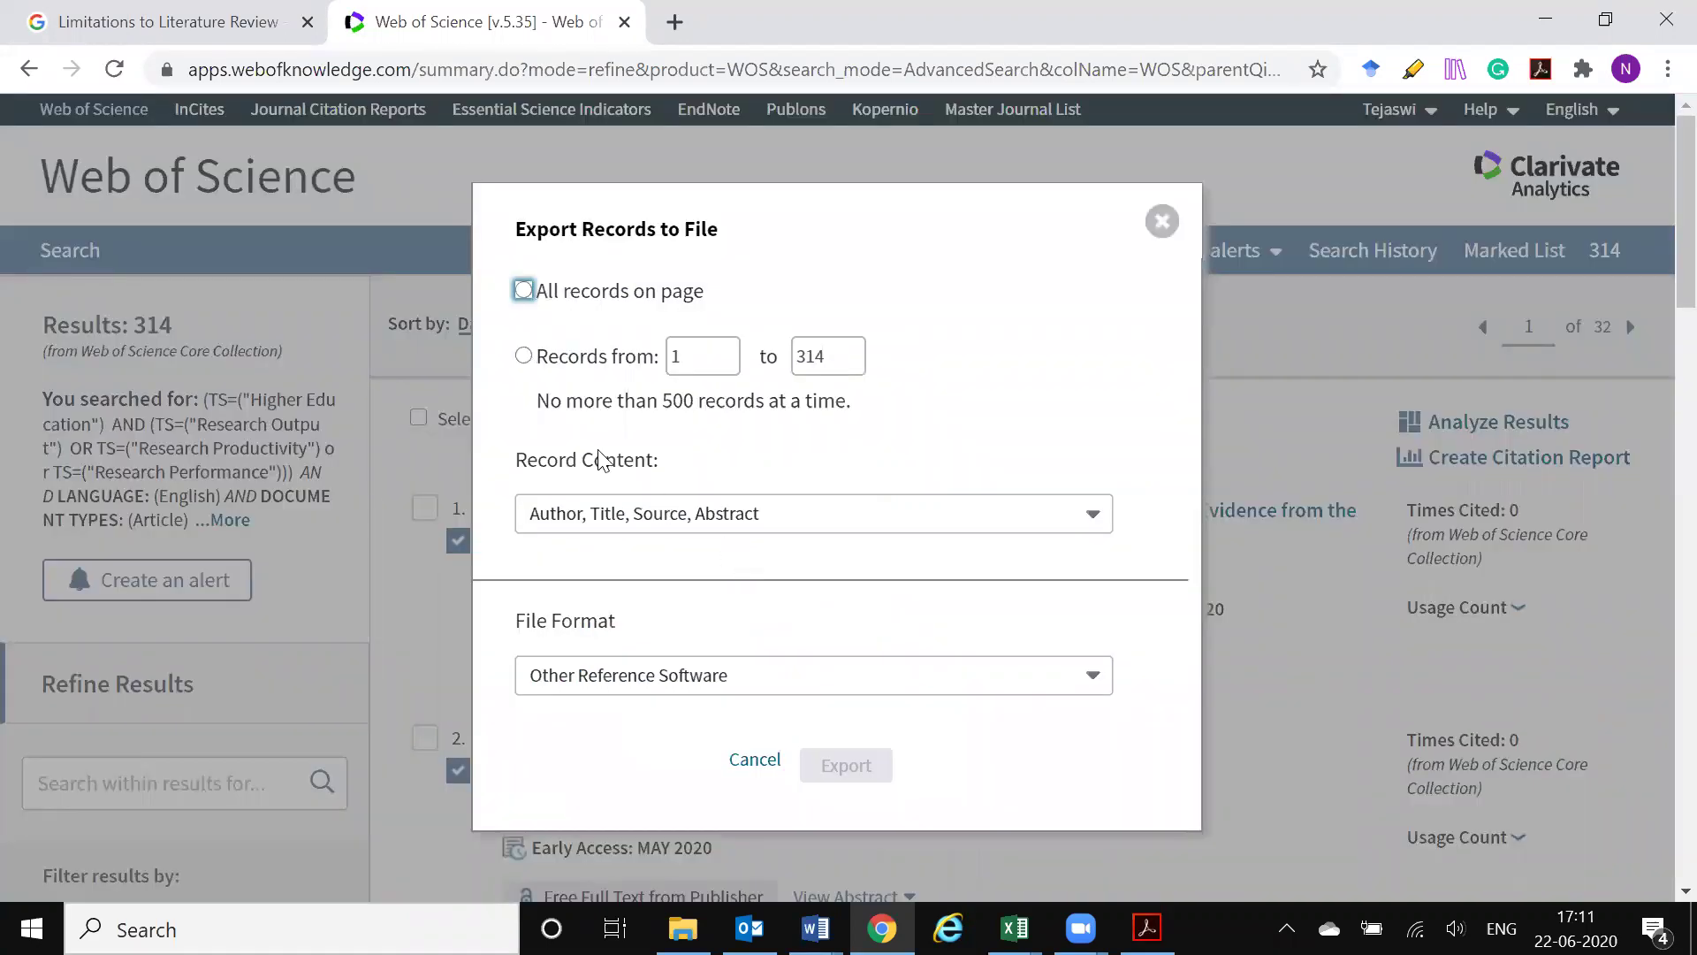
left_click(525, 357)
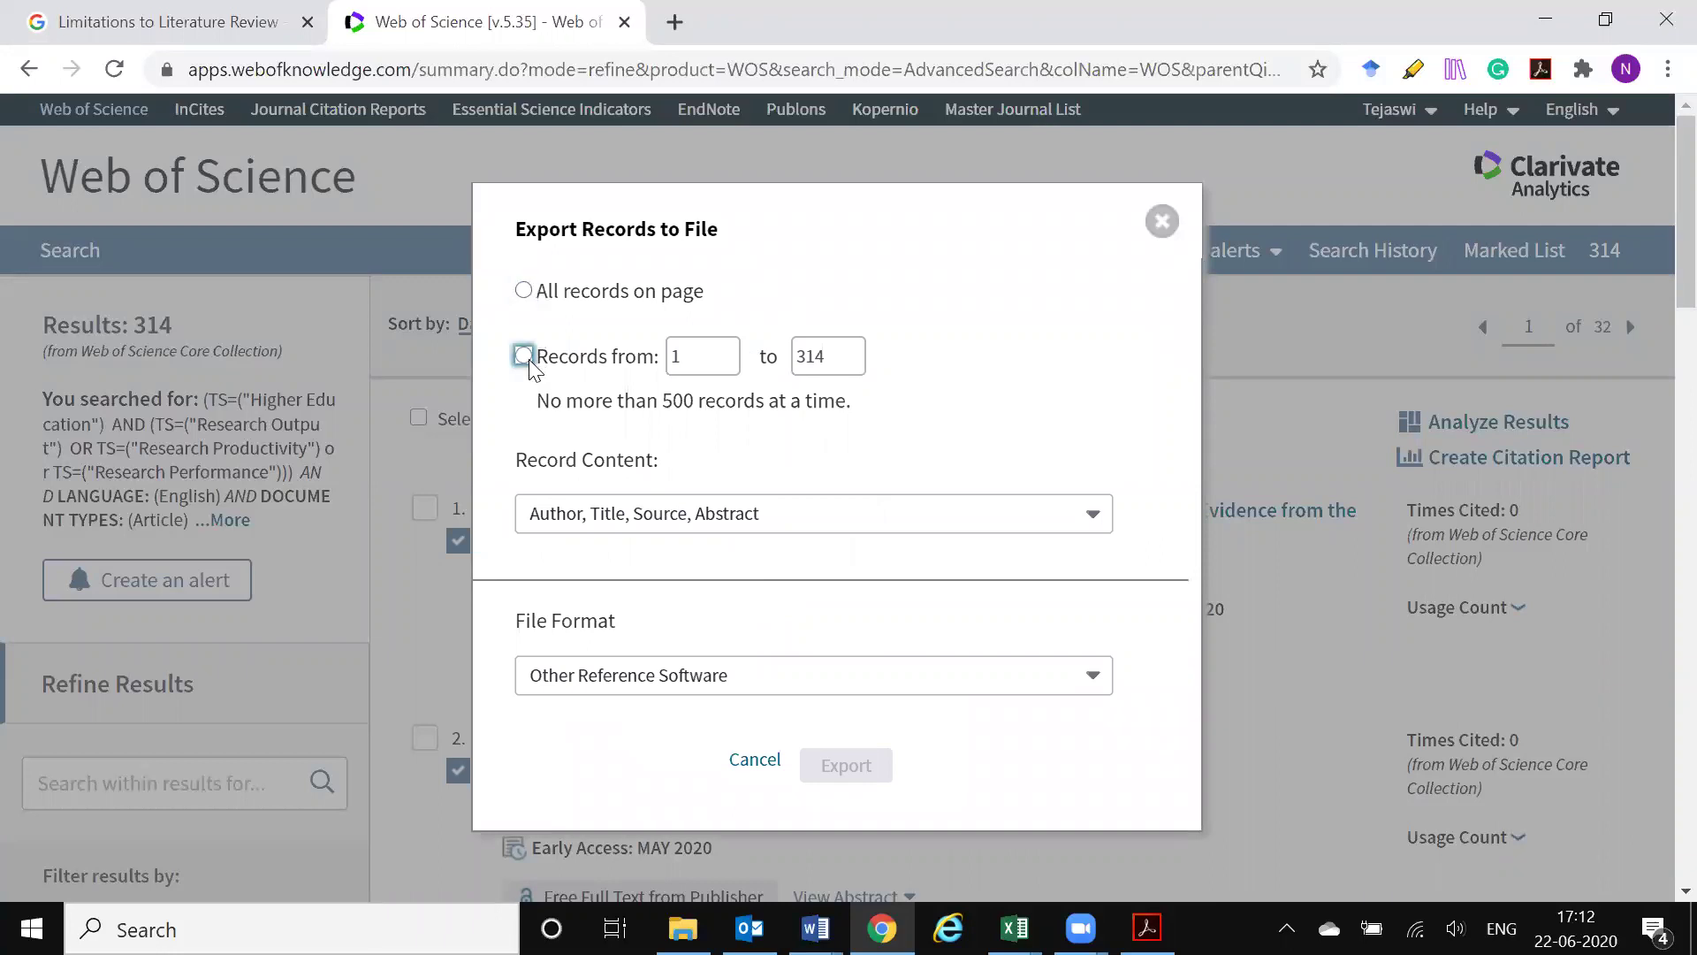
left_click(742, 525)
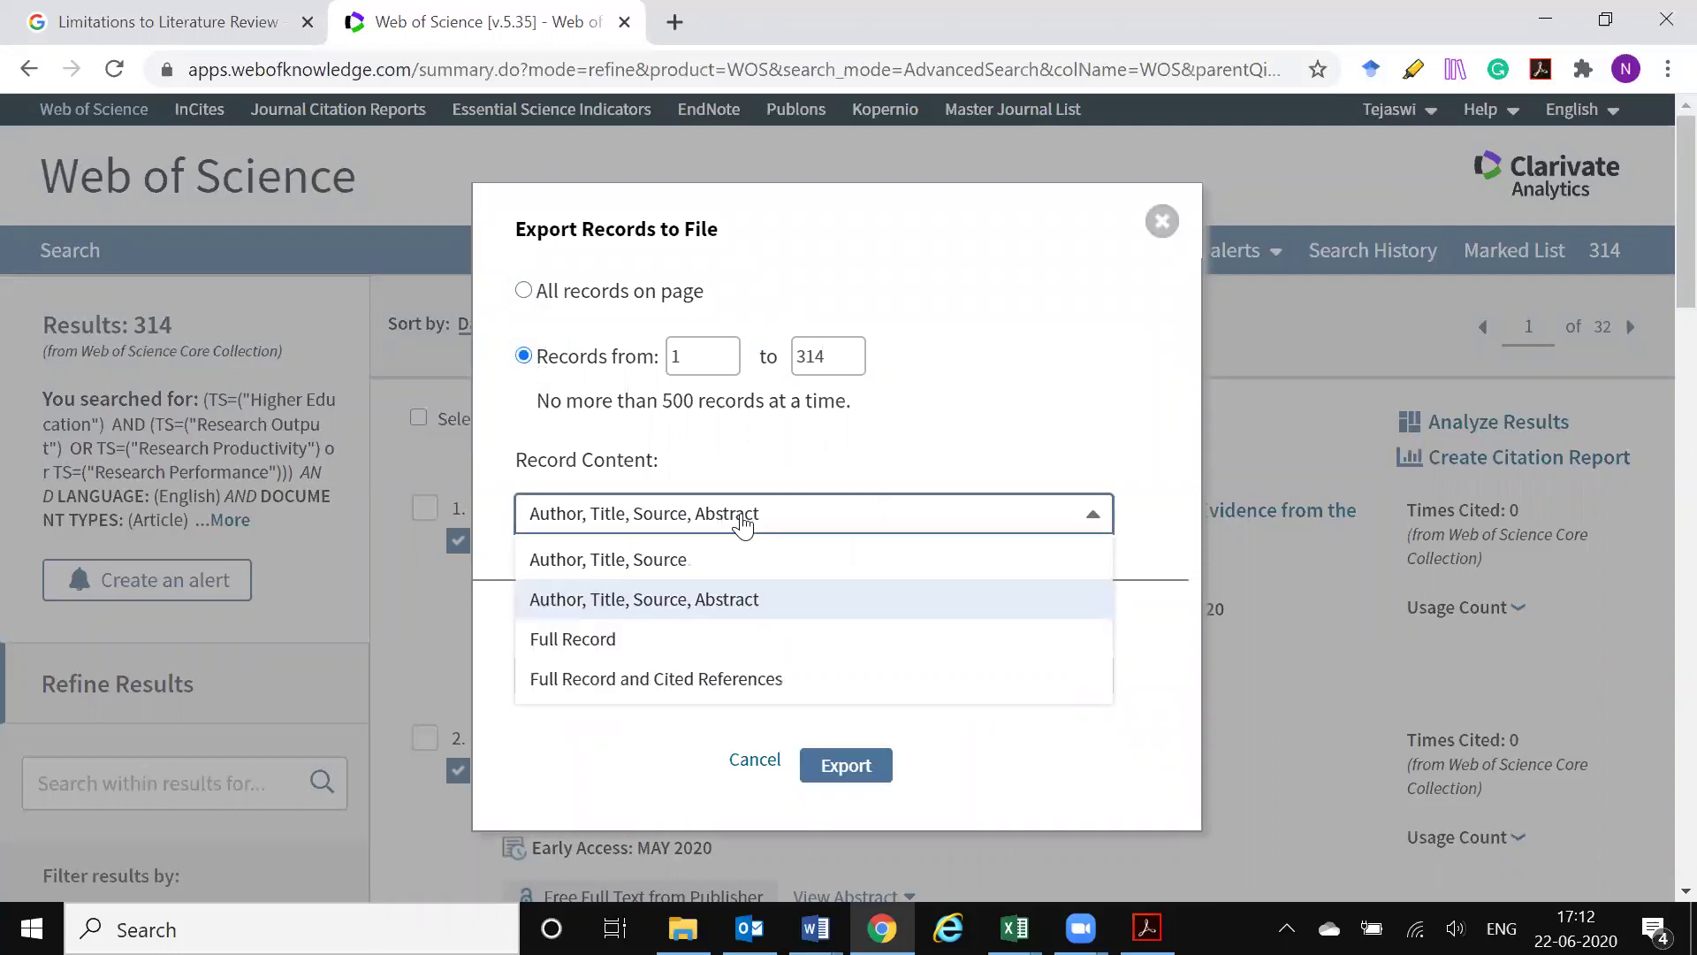
left_click(700, 702)
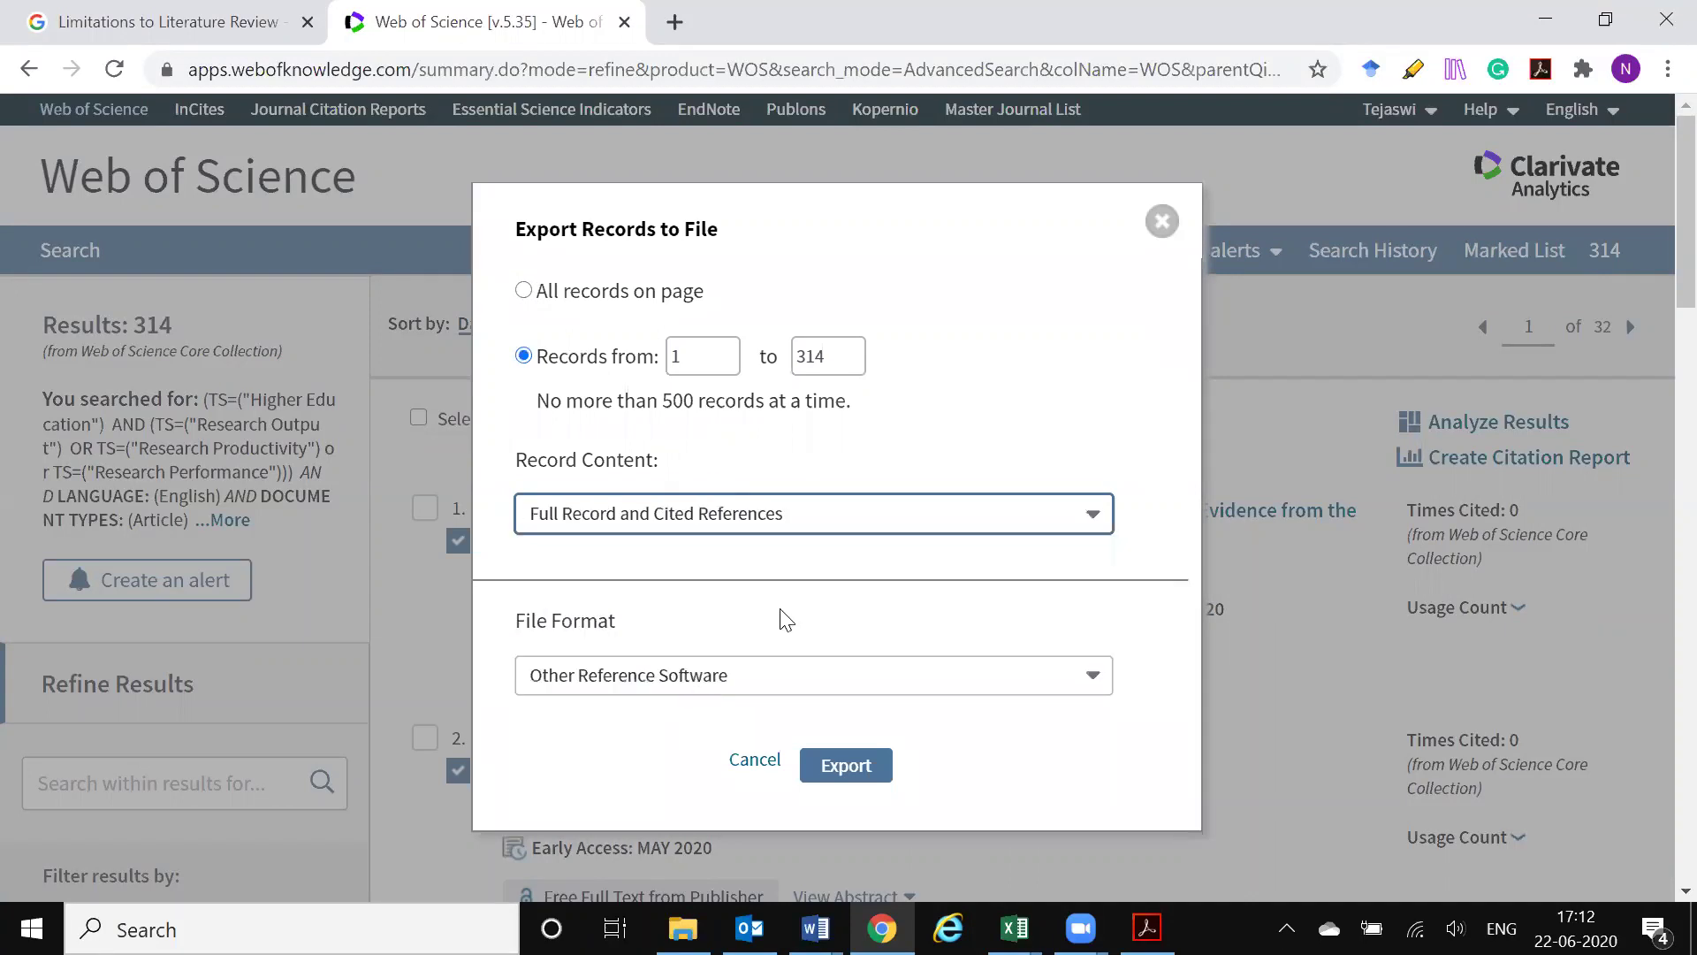
Review the available file formats for the record export and choose BibTeX.
scroll(778, 627, "down", 1)
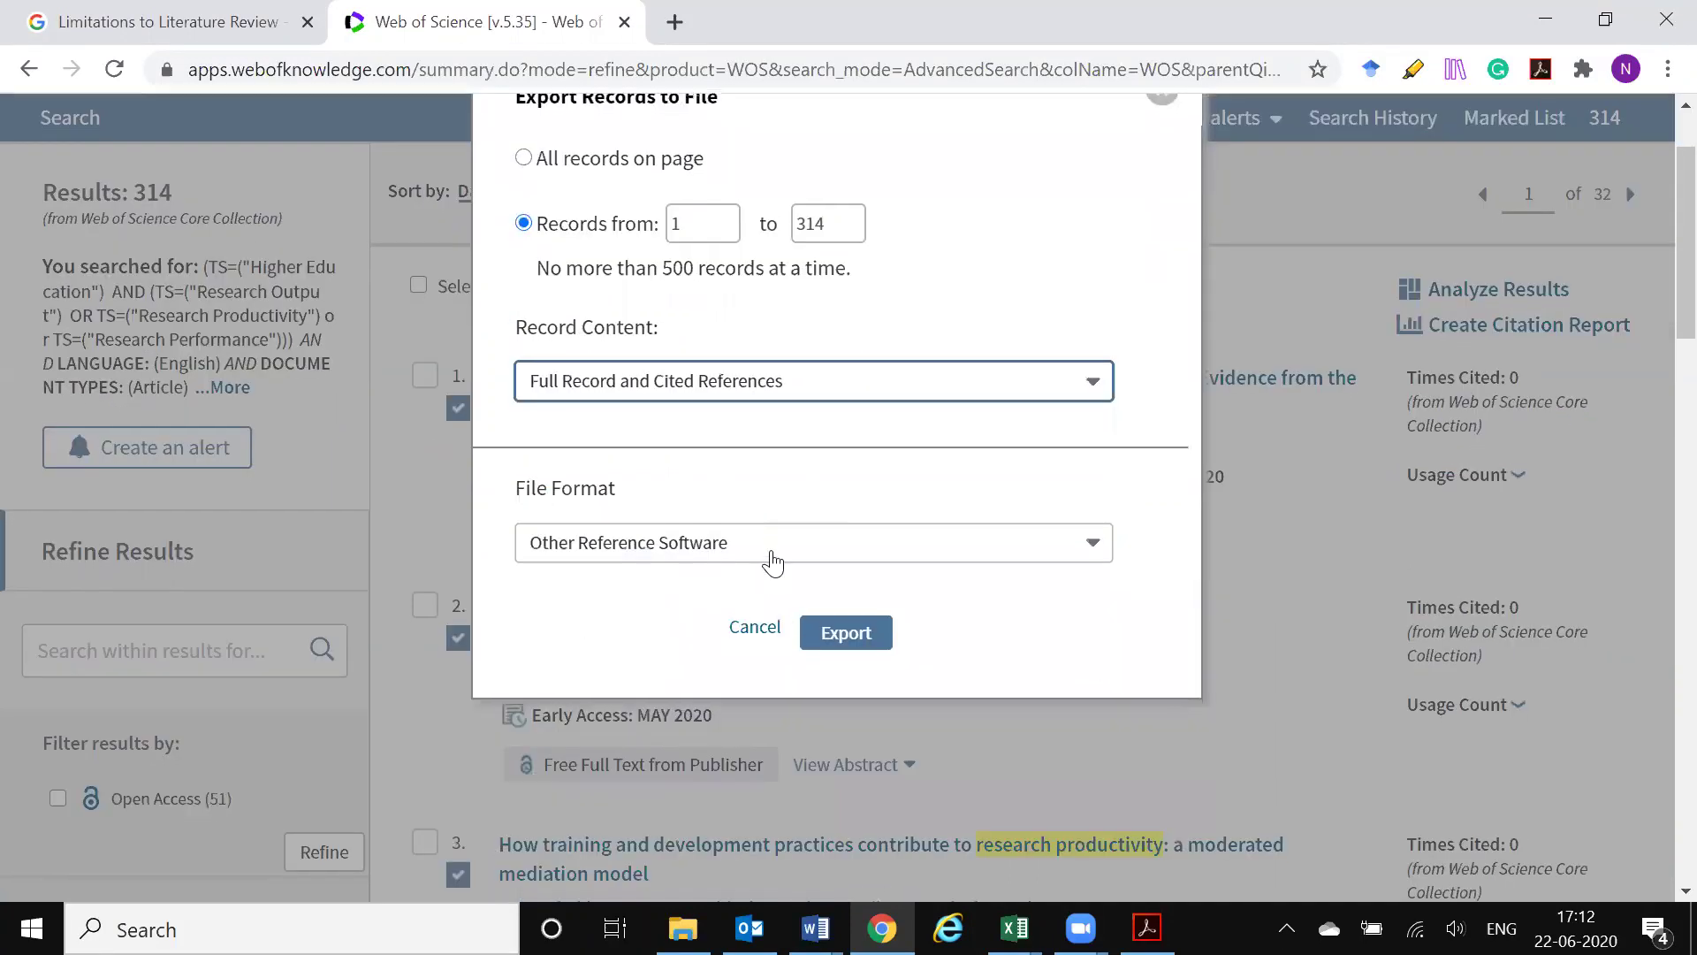
left_click(772, 555)
scroll(800, 647, "down", 1)
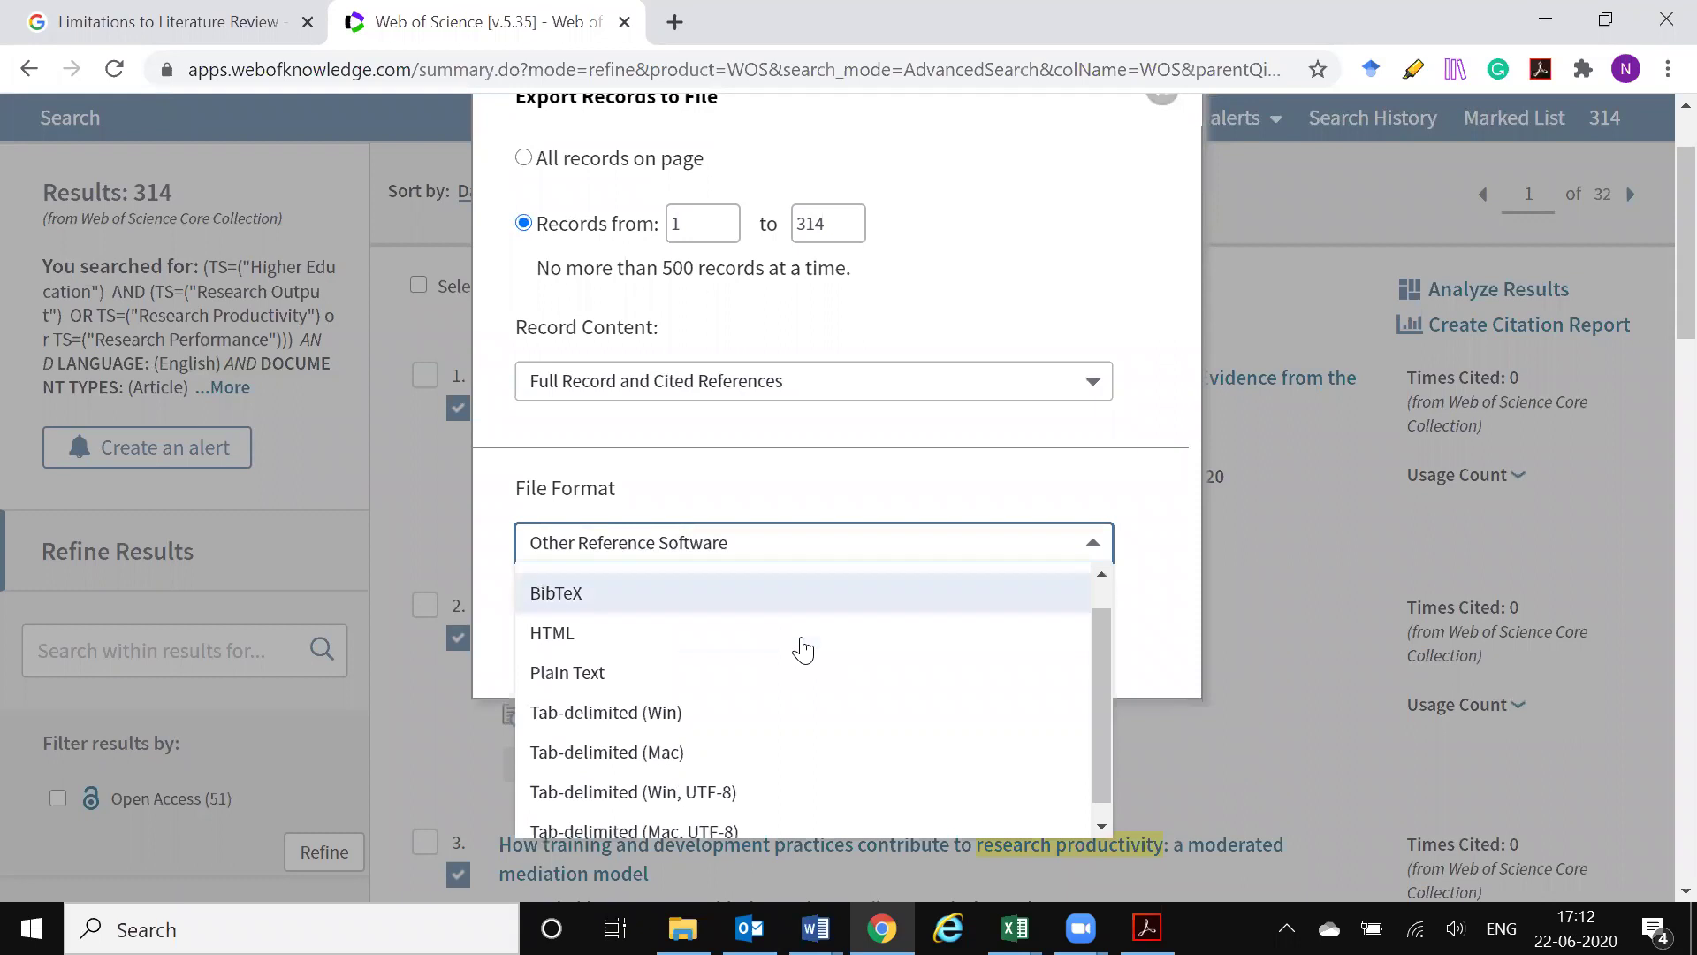
scroll(821, 684, "up", 1)
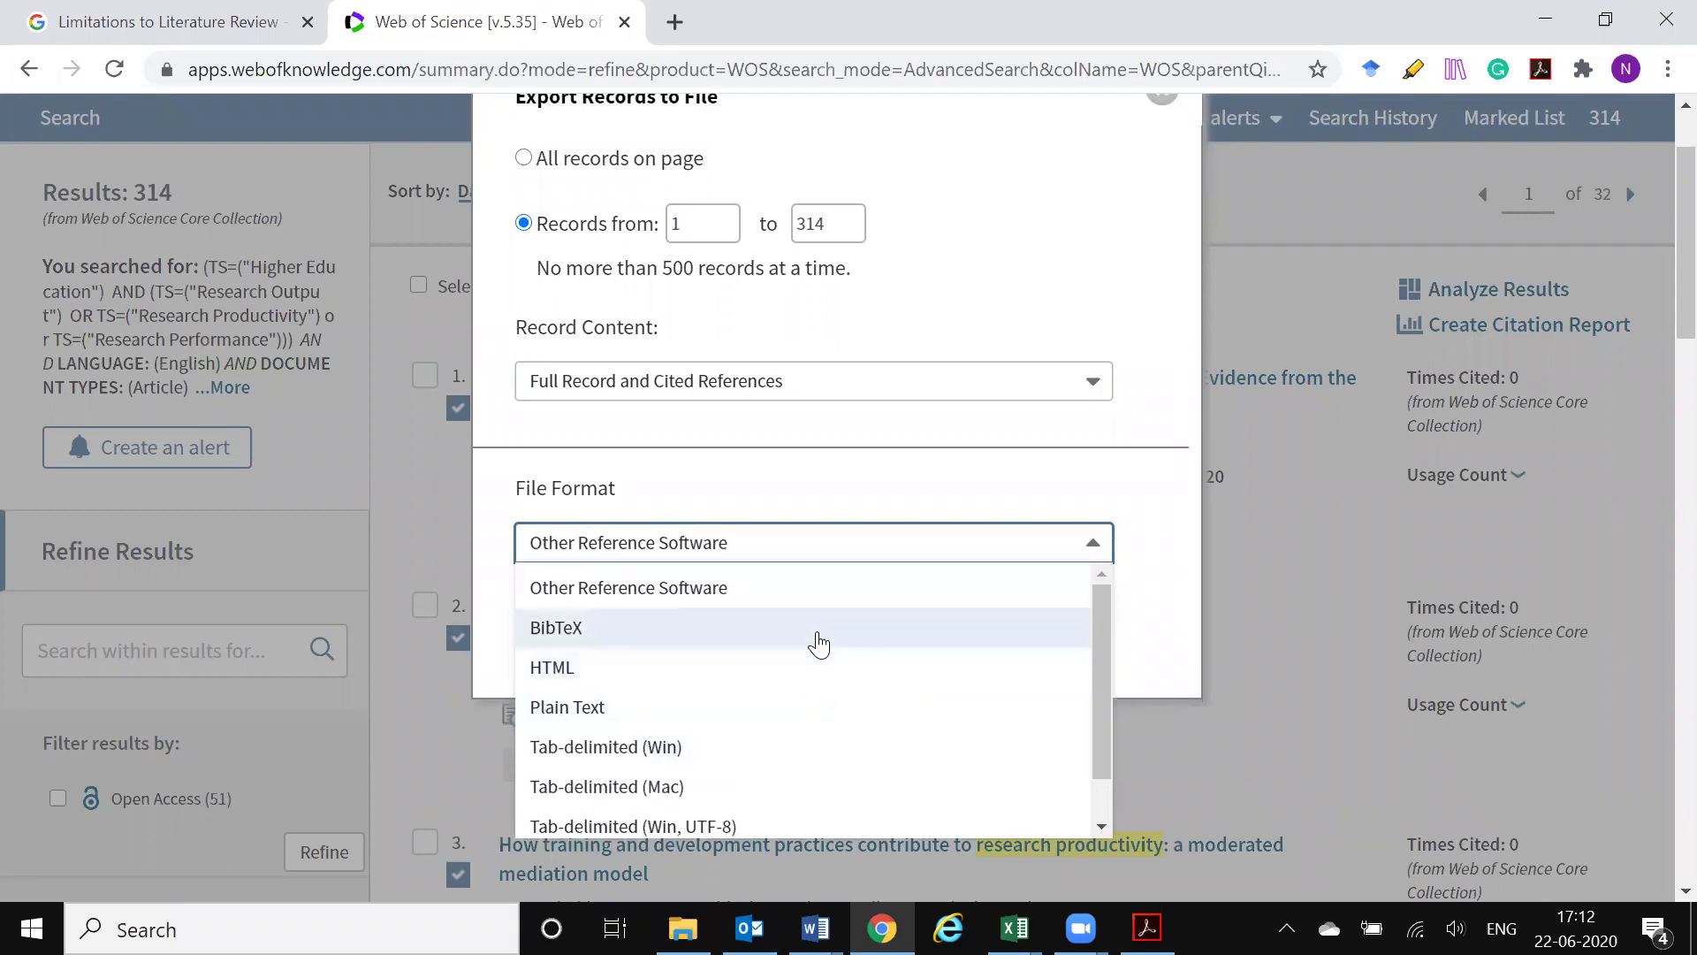
scroll(818, 644, "down", 1)
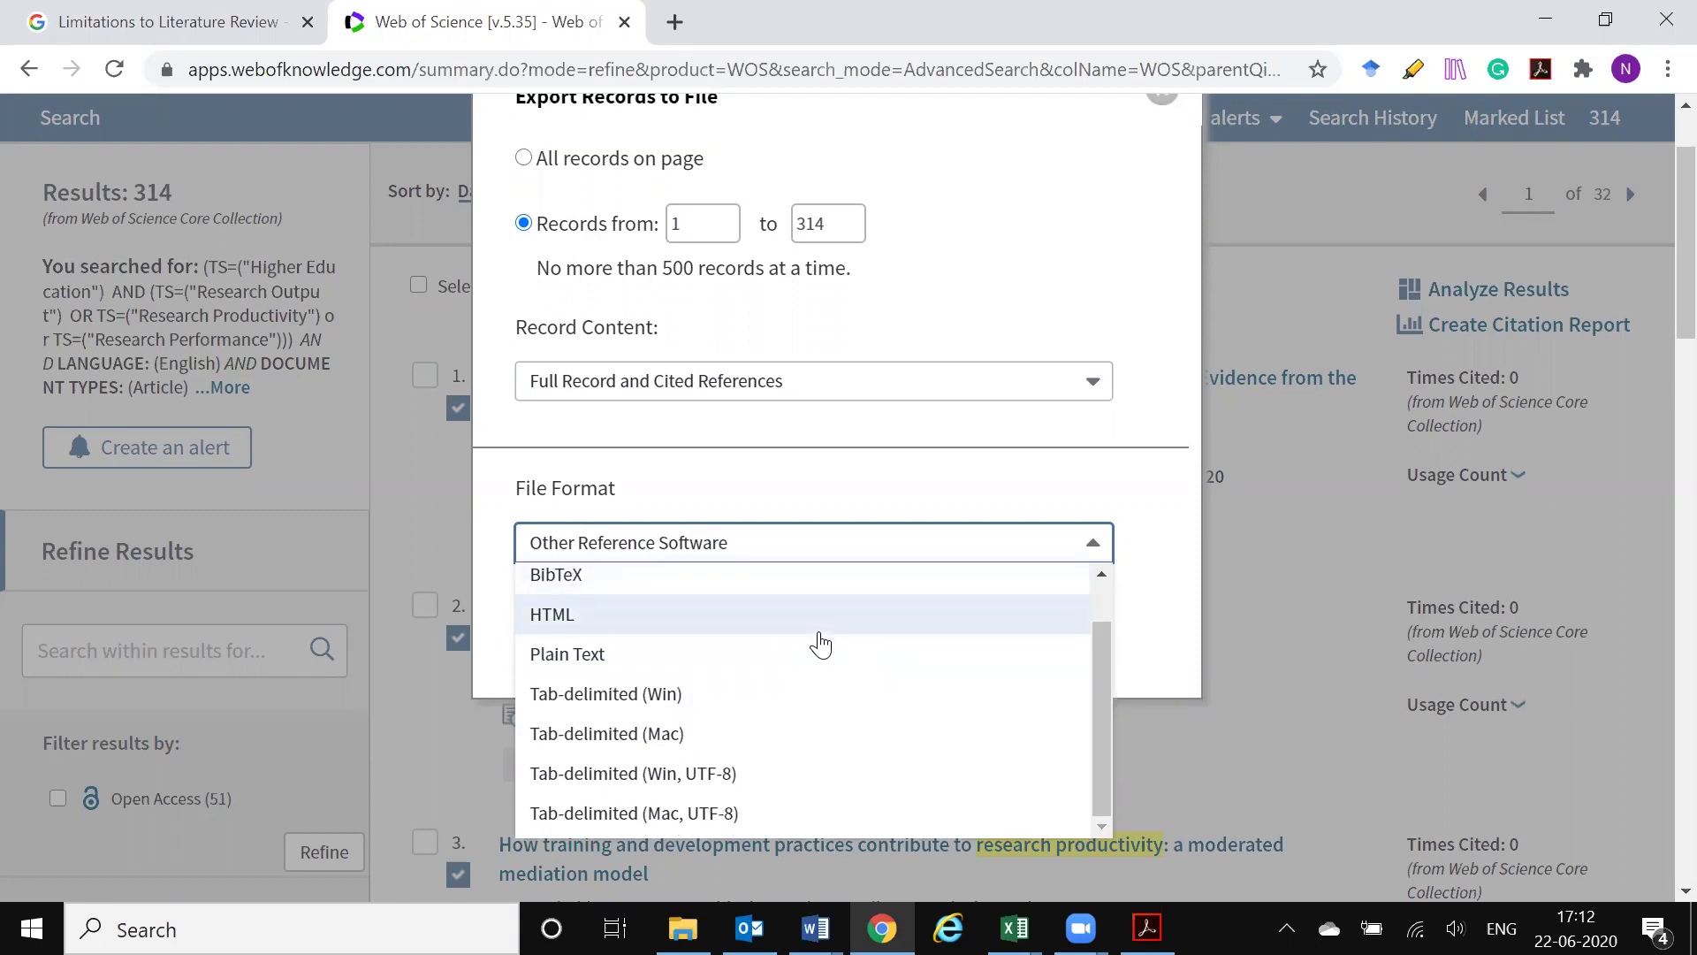
scroll(820, 644, "up", 1)
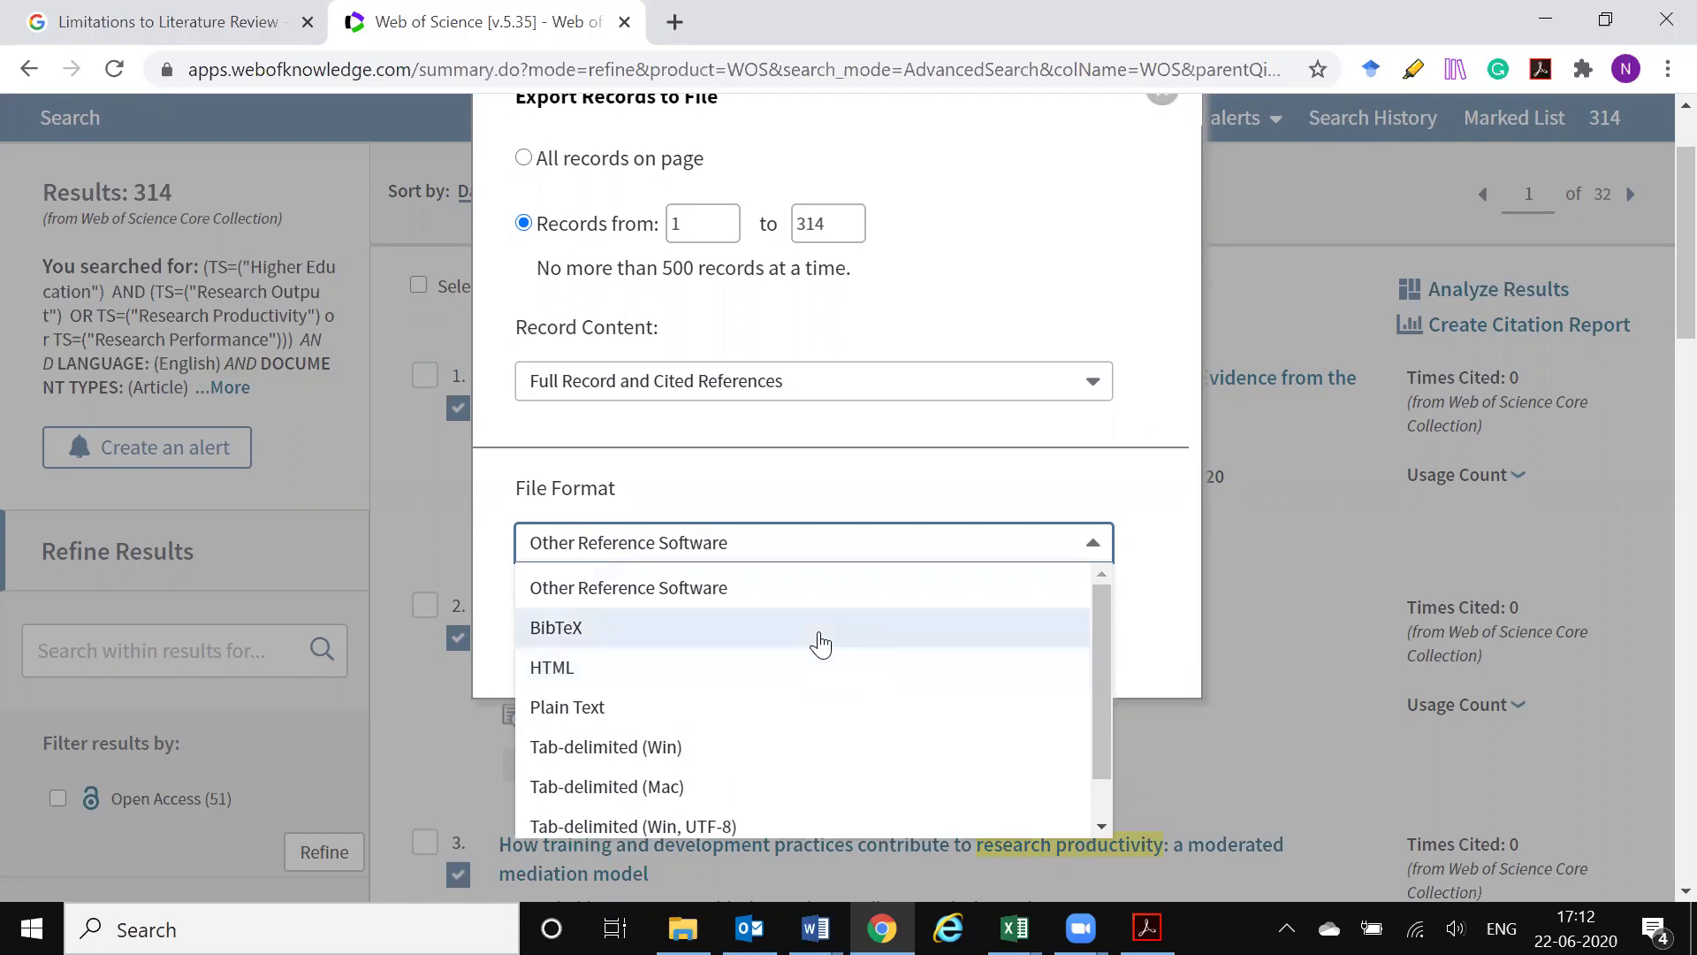
left_click(820, 628)
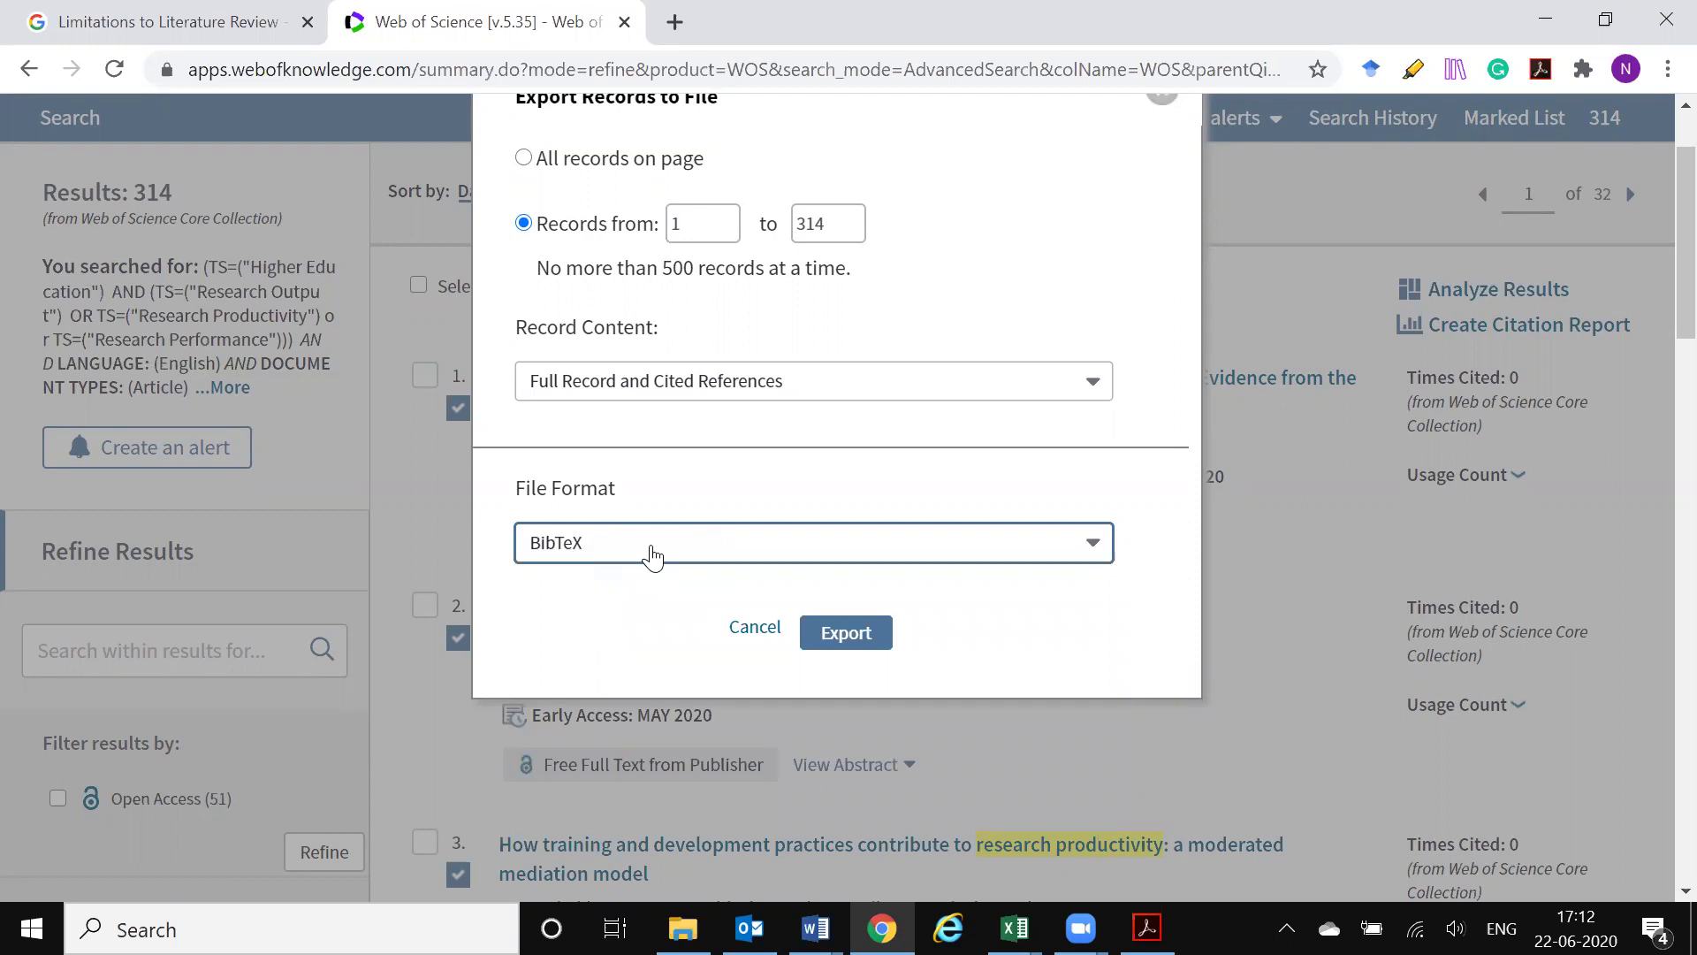
Export records 1 to 314 to a file and start the download manually.
scroll(744, 492, "up", 2)
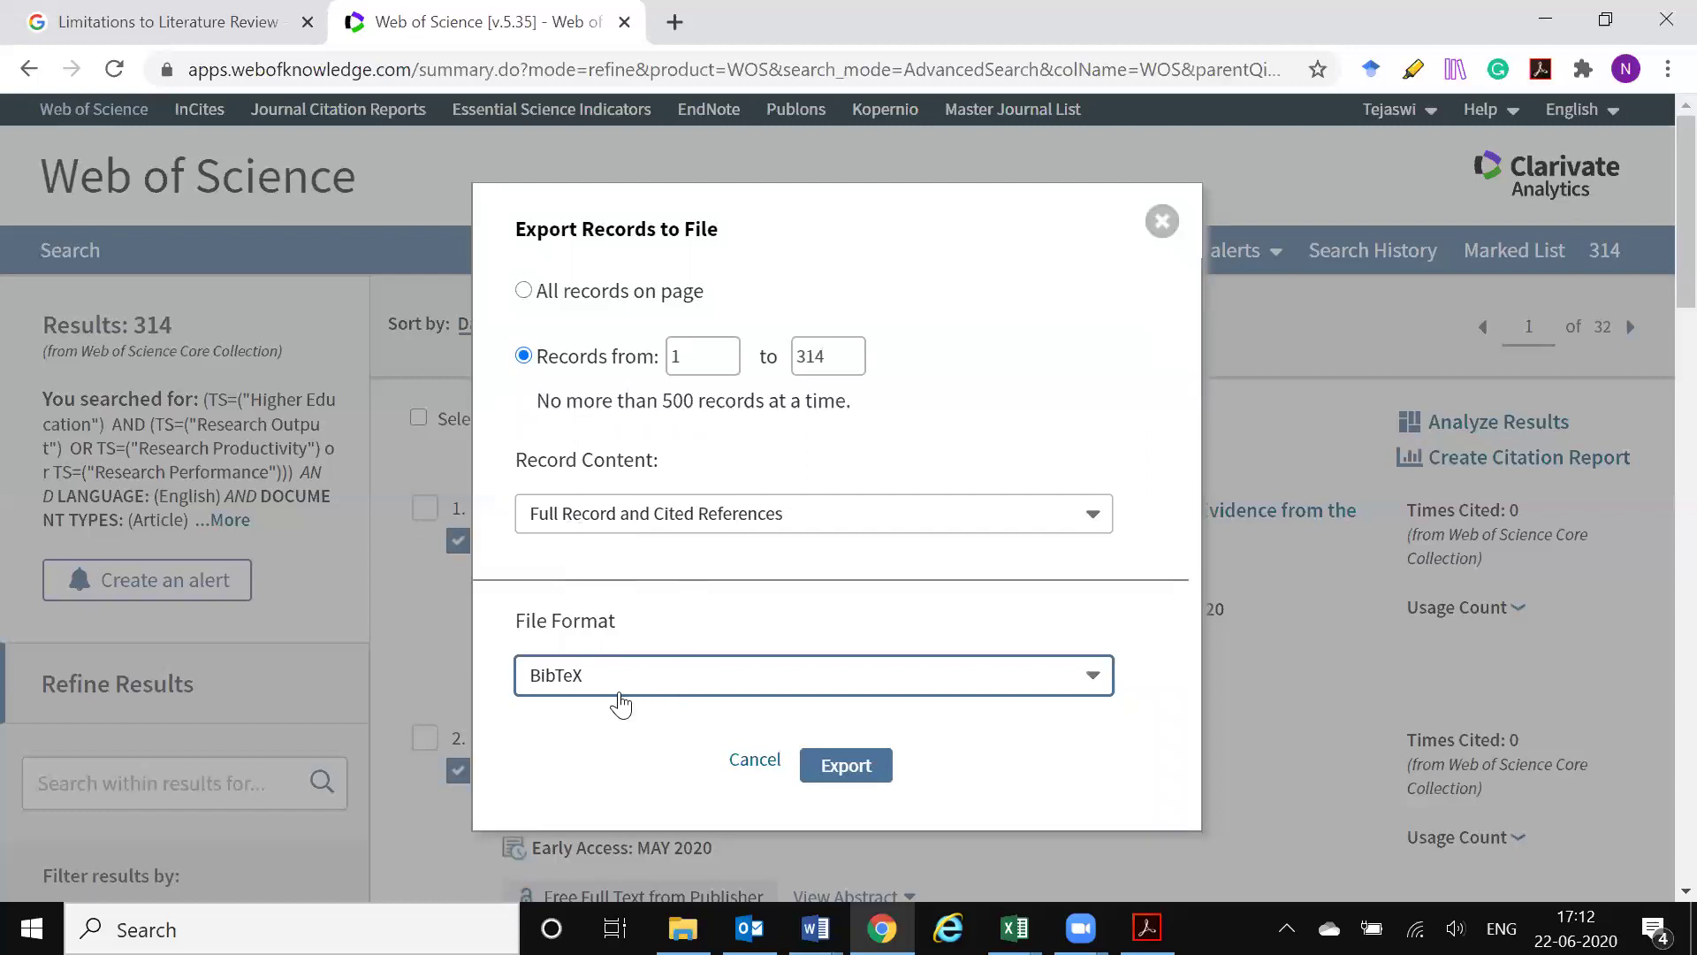
left_click(846, 767)
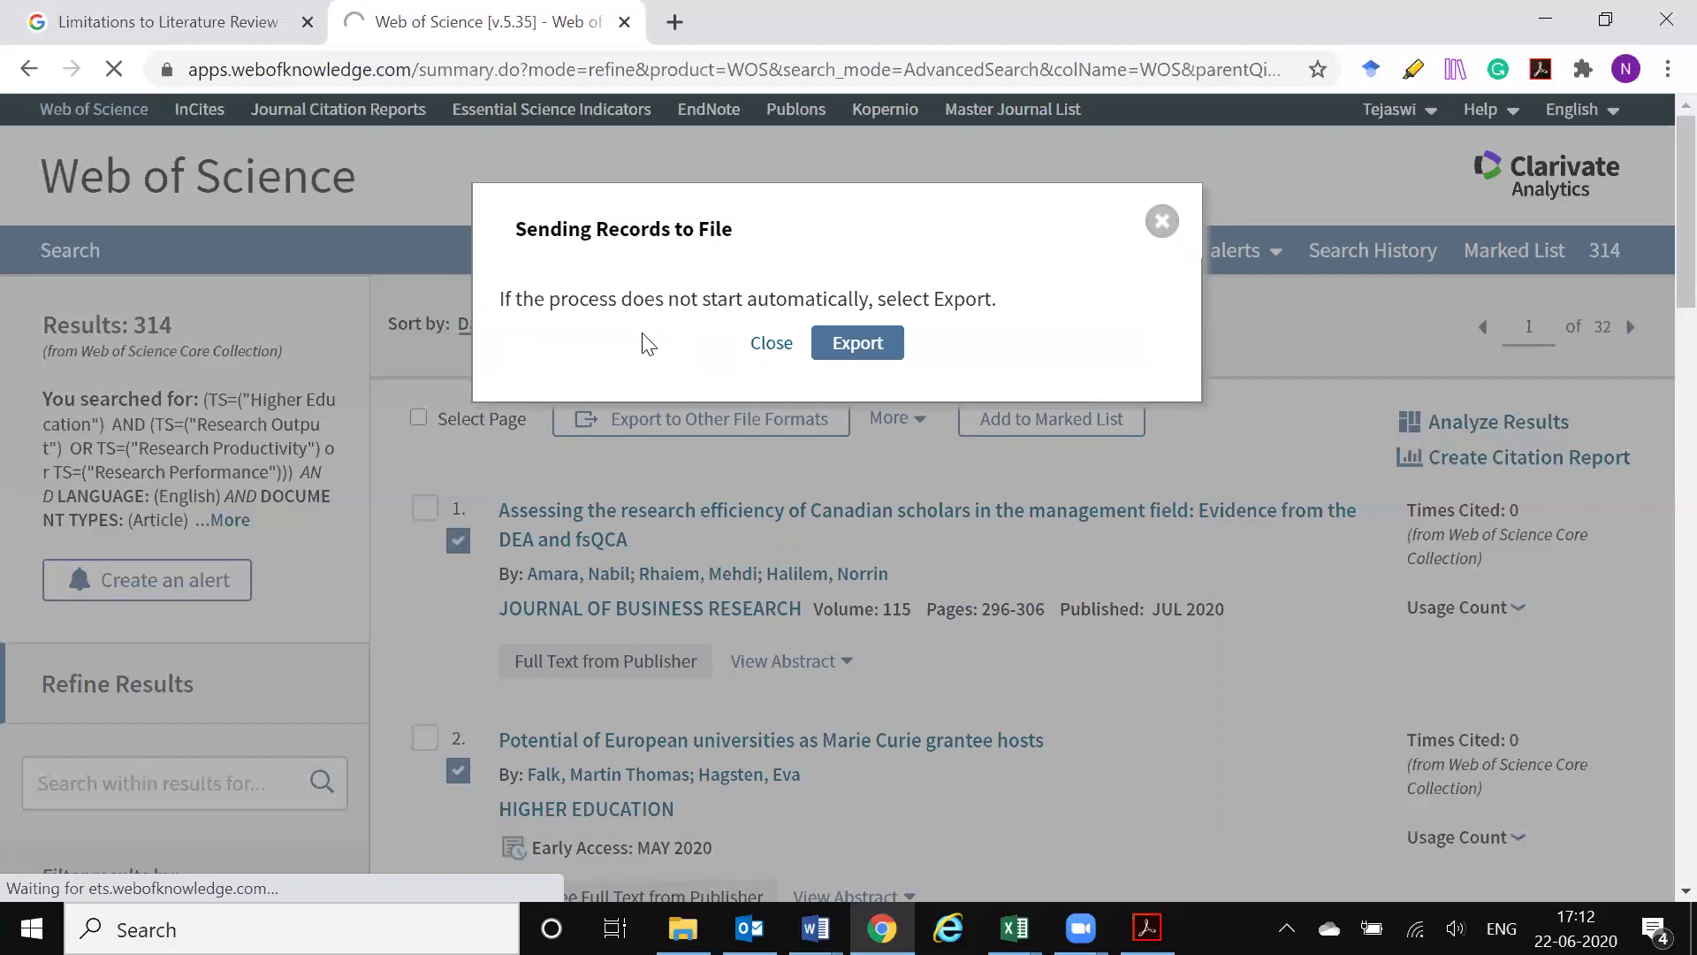
left_click(856, 350)
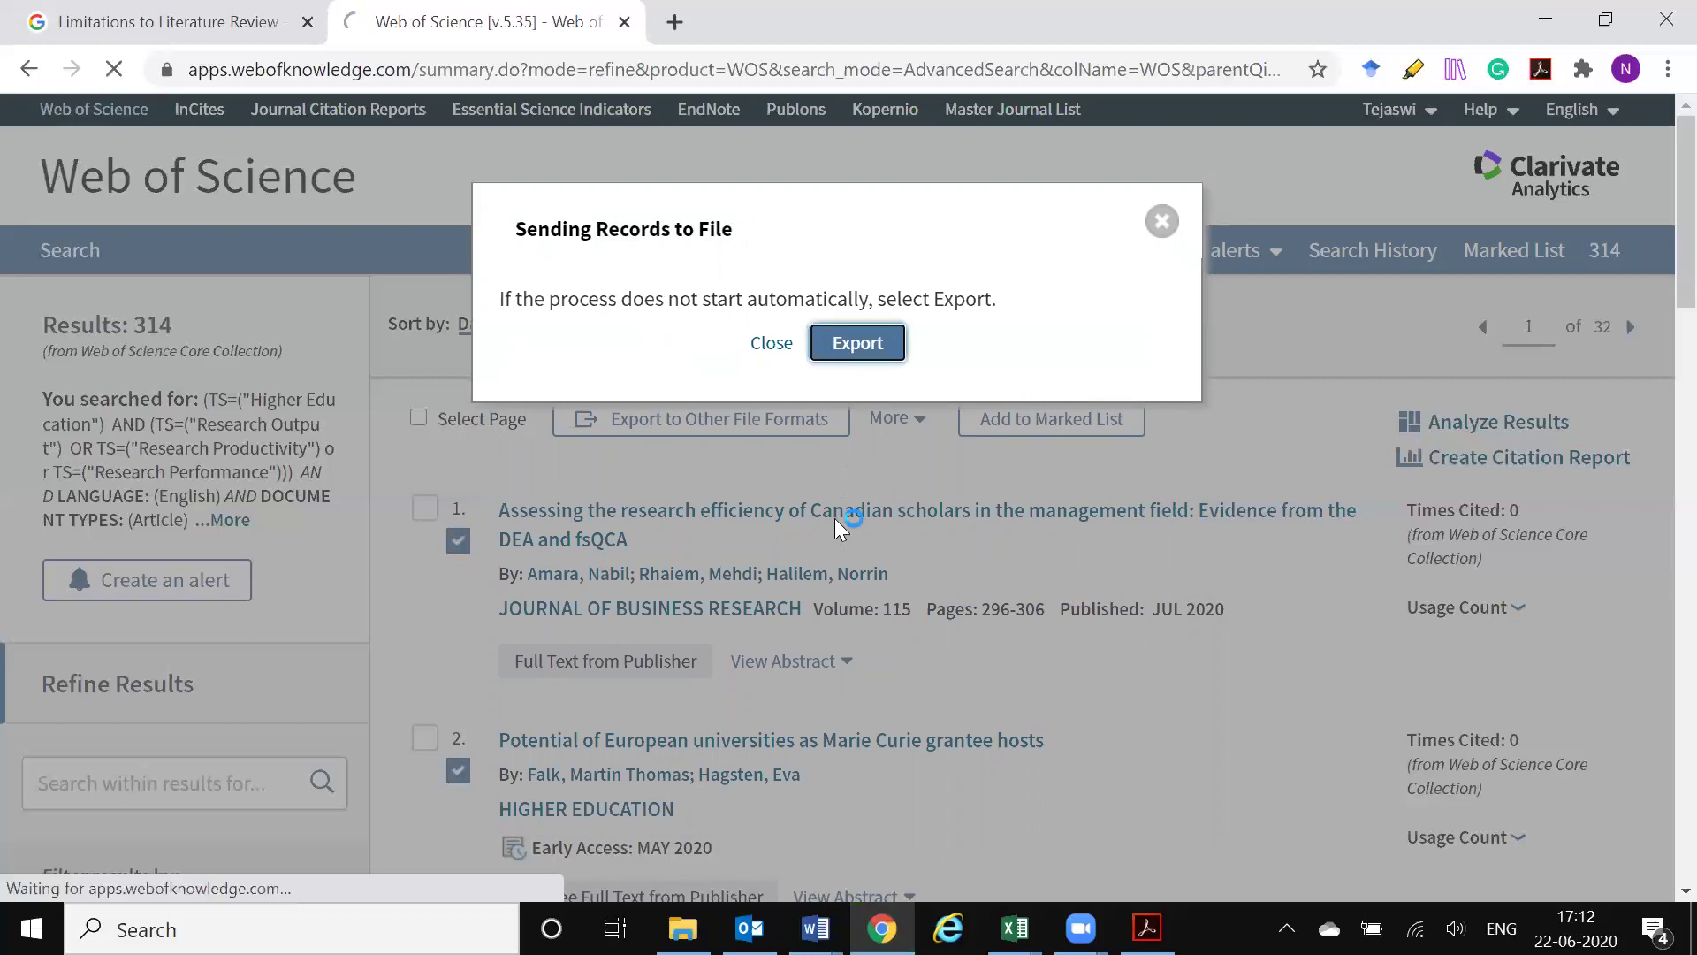